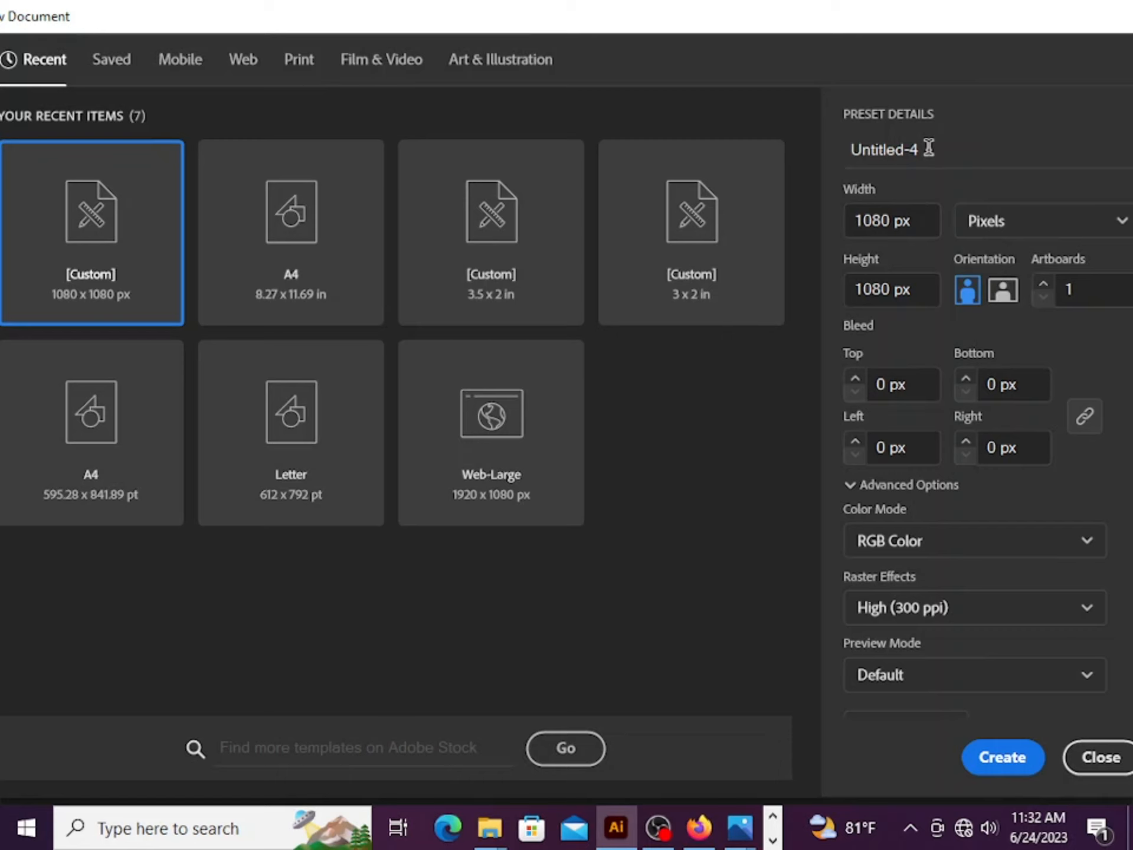
Name the new document "Make Dotted Spiral Vortex Using Adobe Illustrator"
left_click(929, 147)
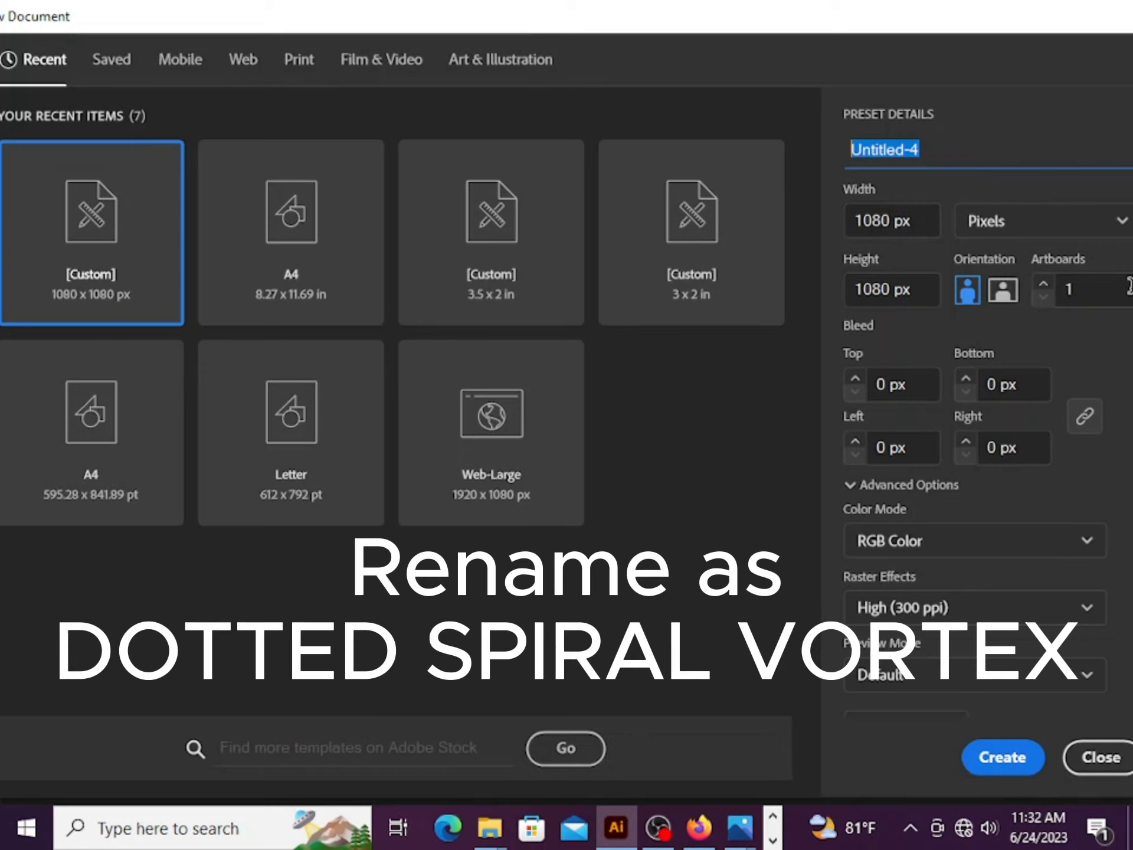
type("Make")
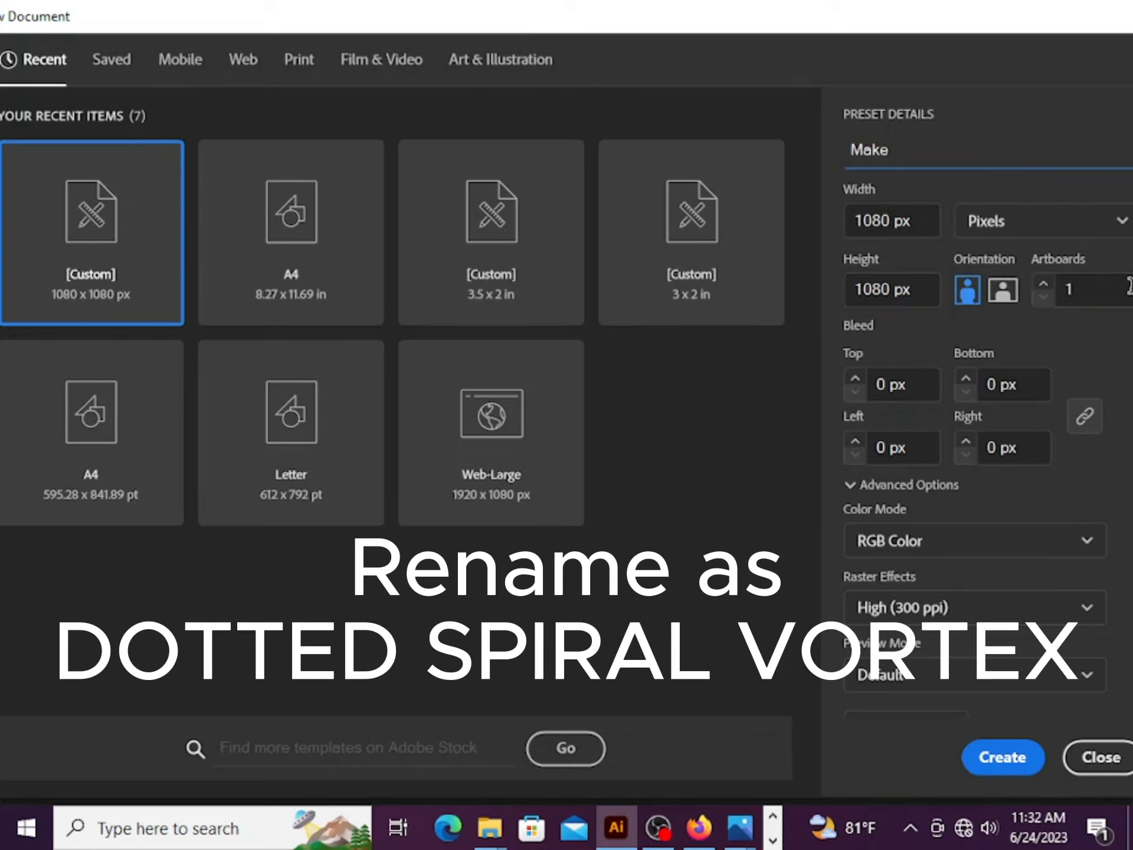
type(" Dotted S")
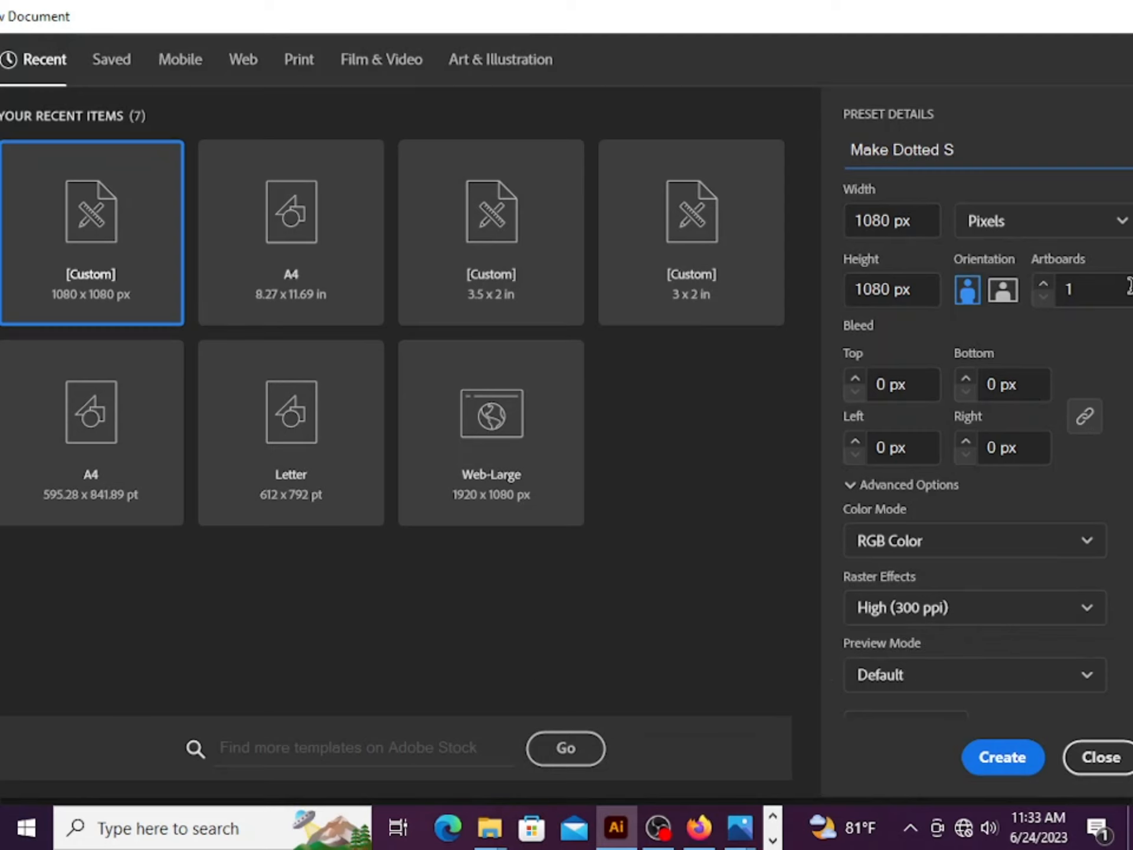
type("piral Vortex Using Adobe")
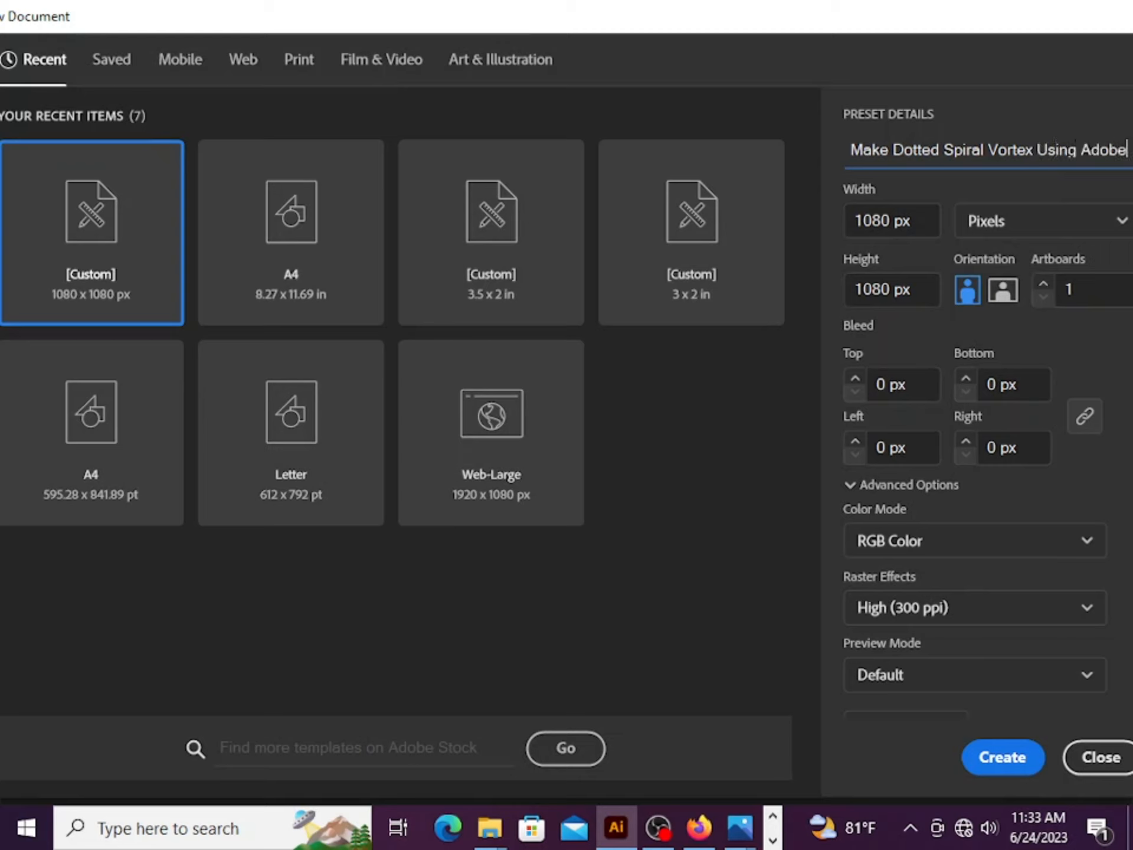
type(" Illus")
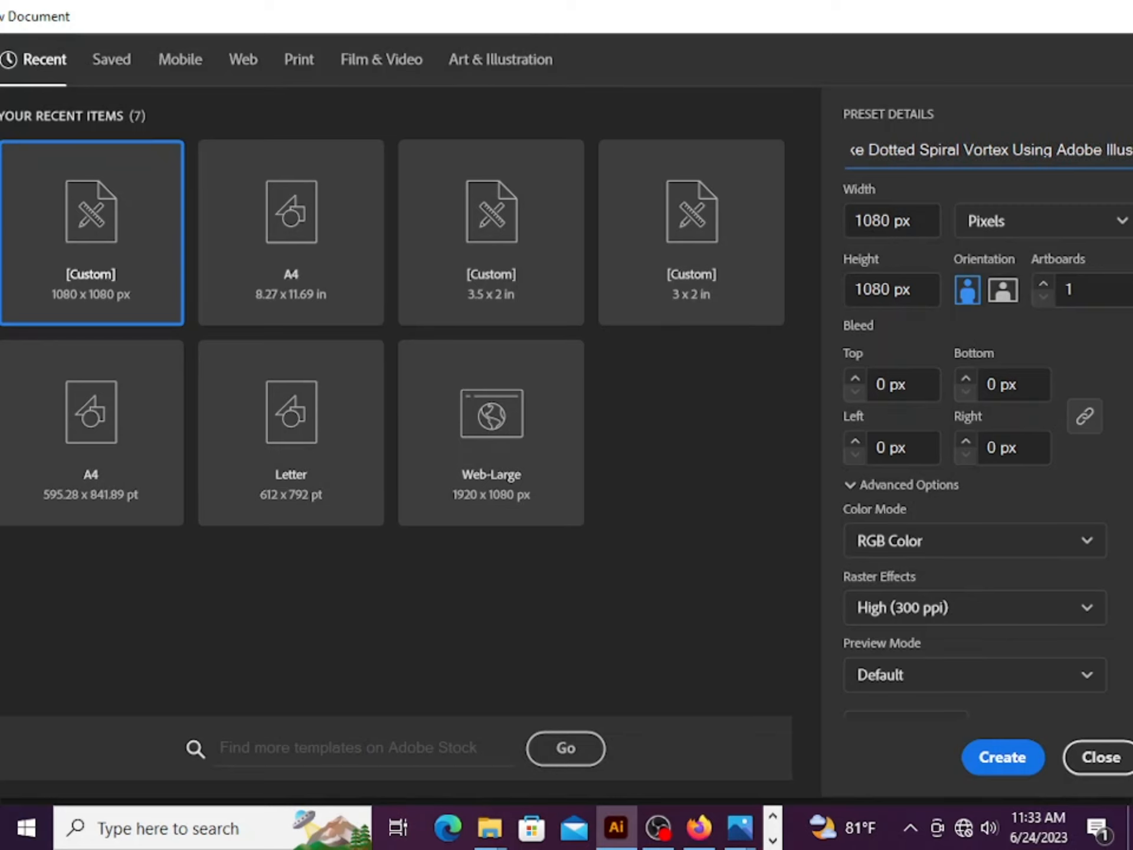
type("trator")
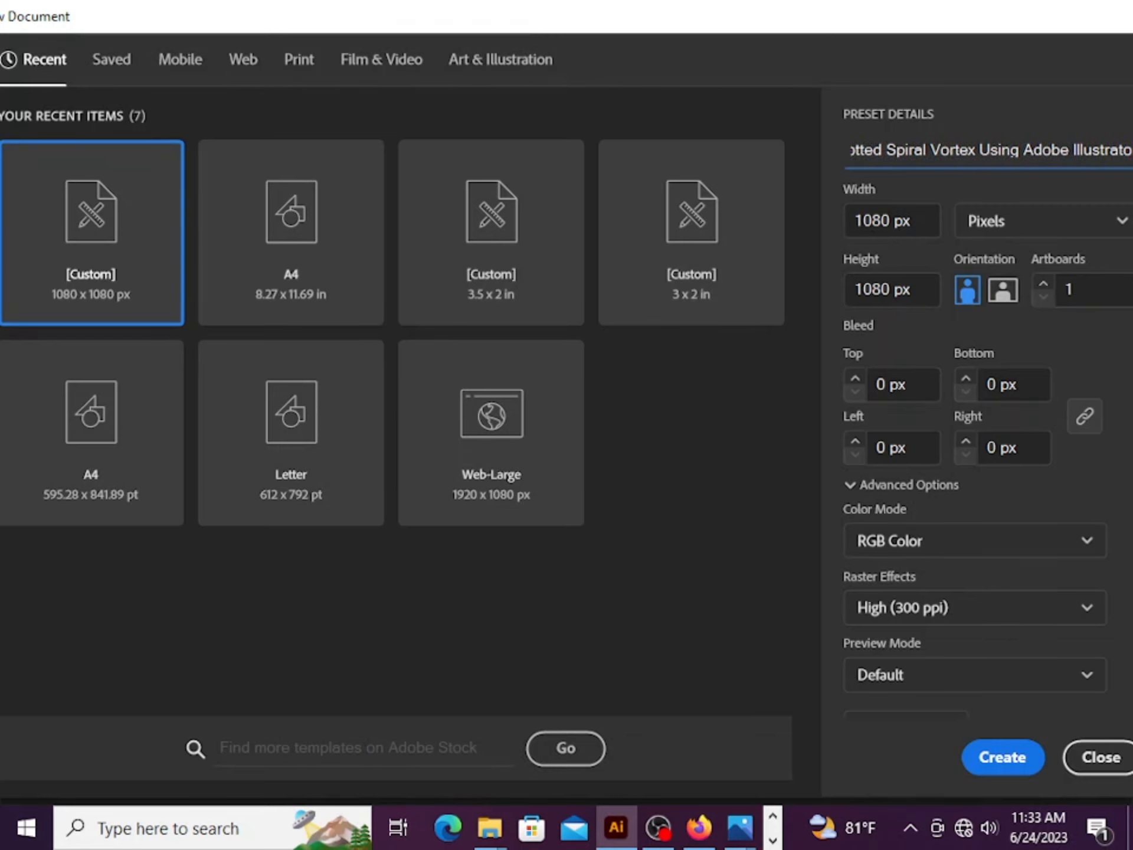
Keep the 1080 x 1080 px size in Pixels and create the document
left_click(1013, 225)
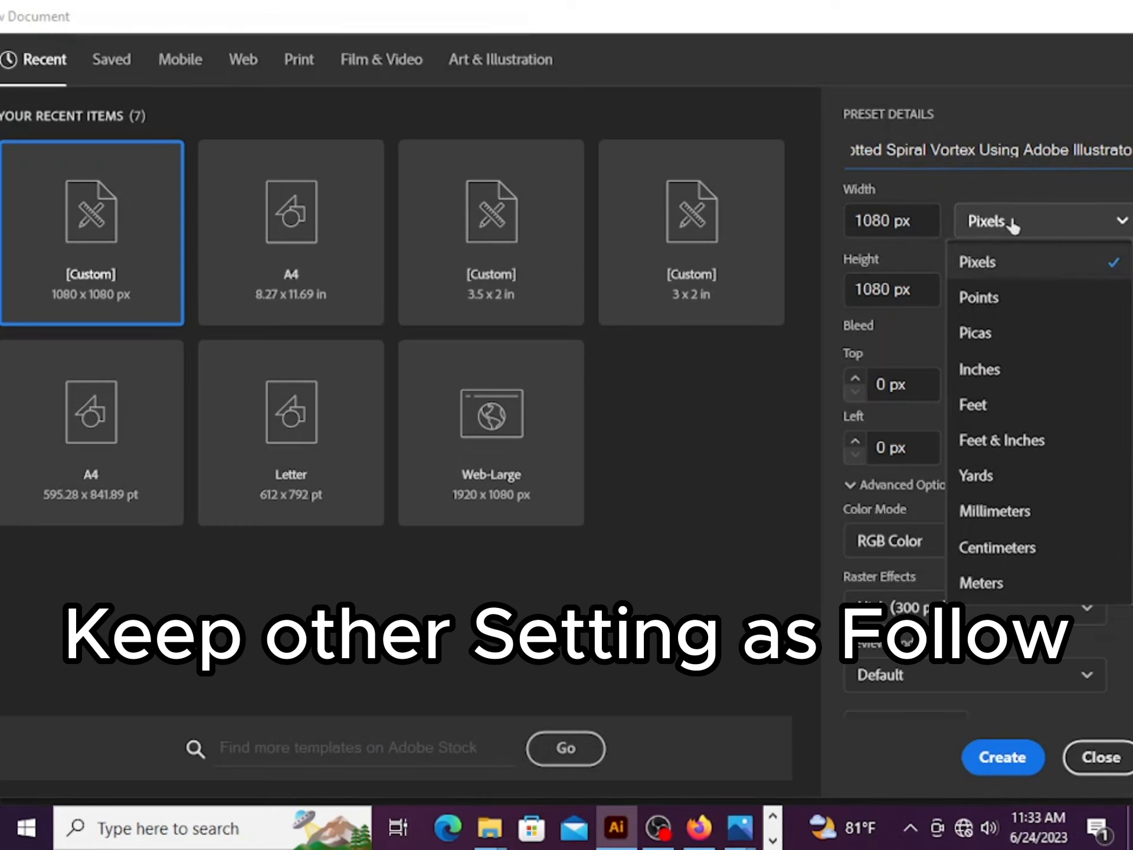
left_click(1013, 268)
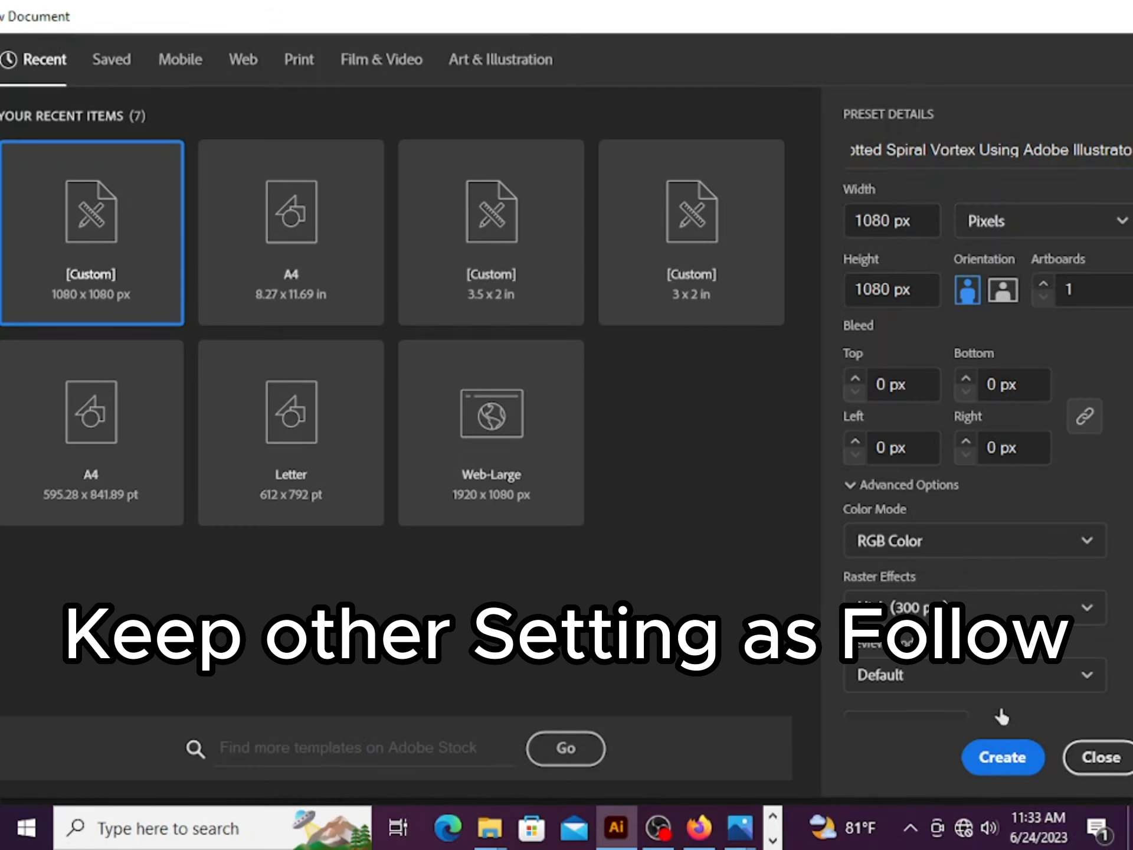
left_click(998, 762)
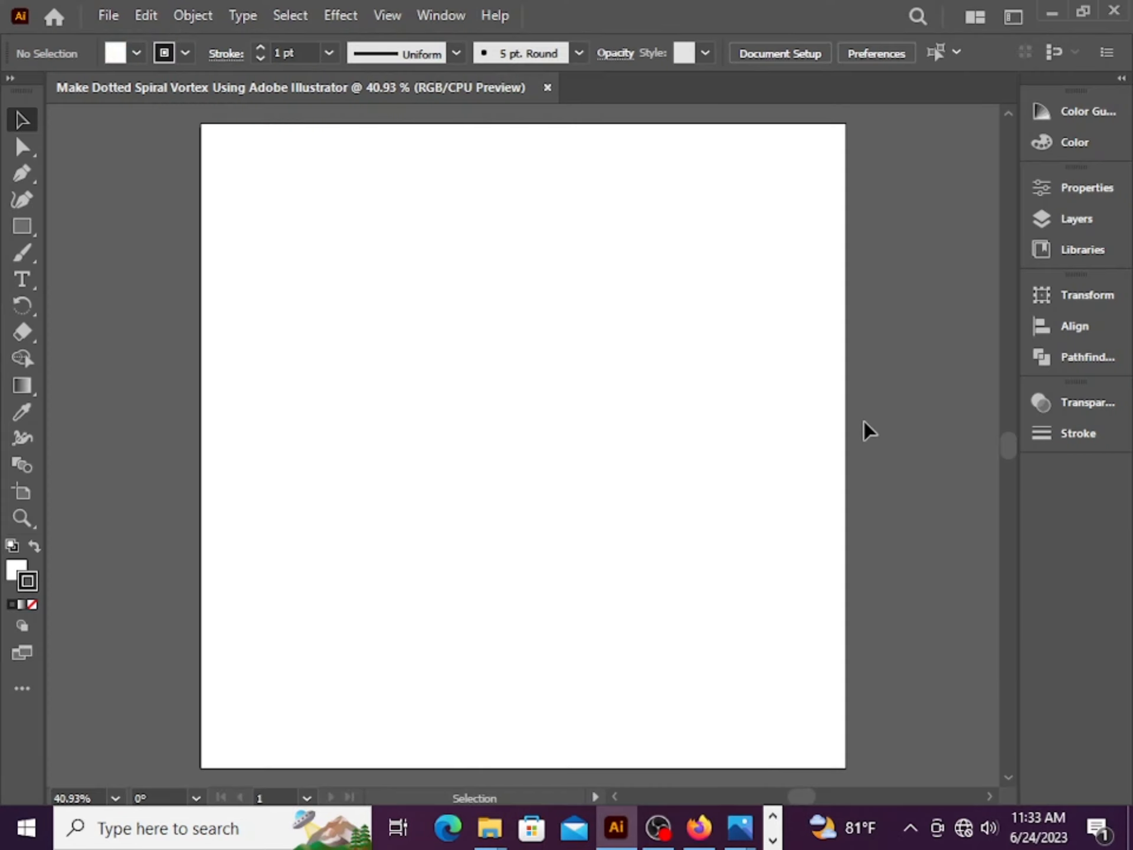
Draw a small circle near the artboard's left edge with the Ellipse tool
left_click(10, 227)
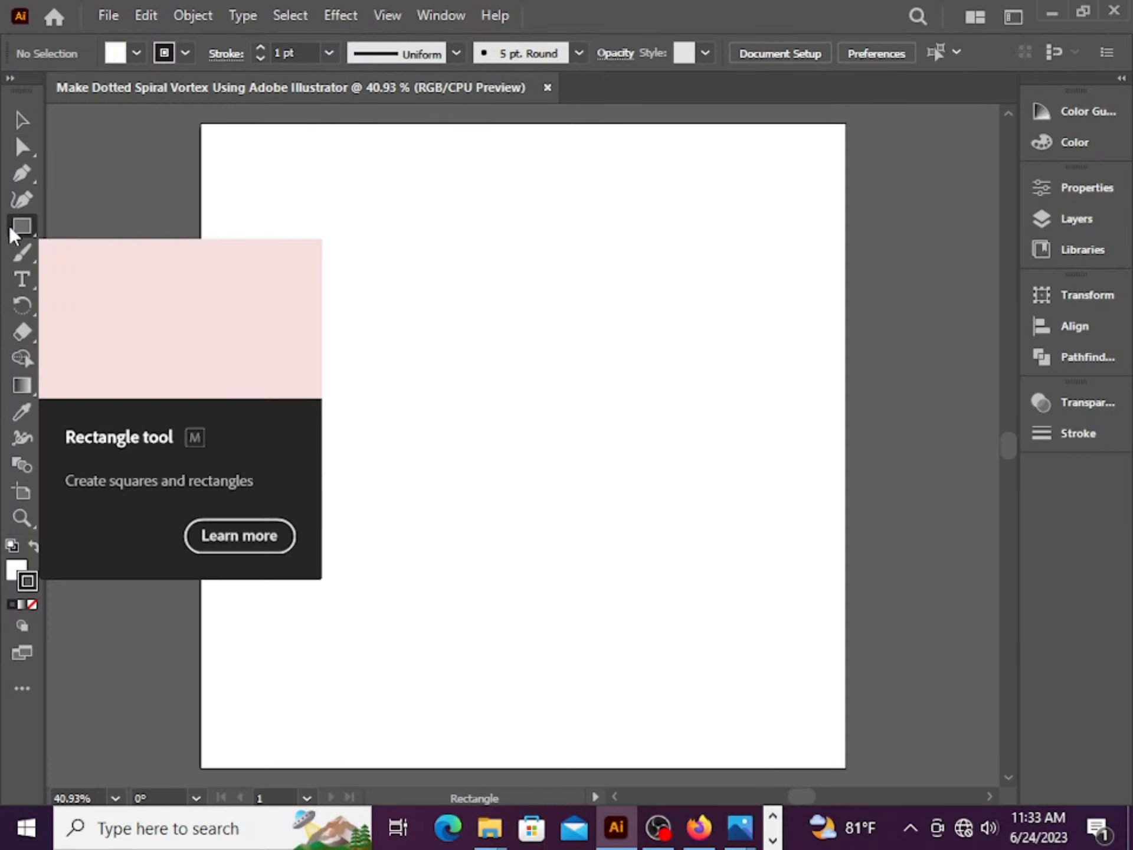
left_click(62, 253)
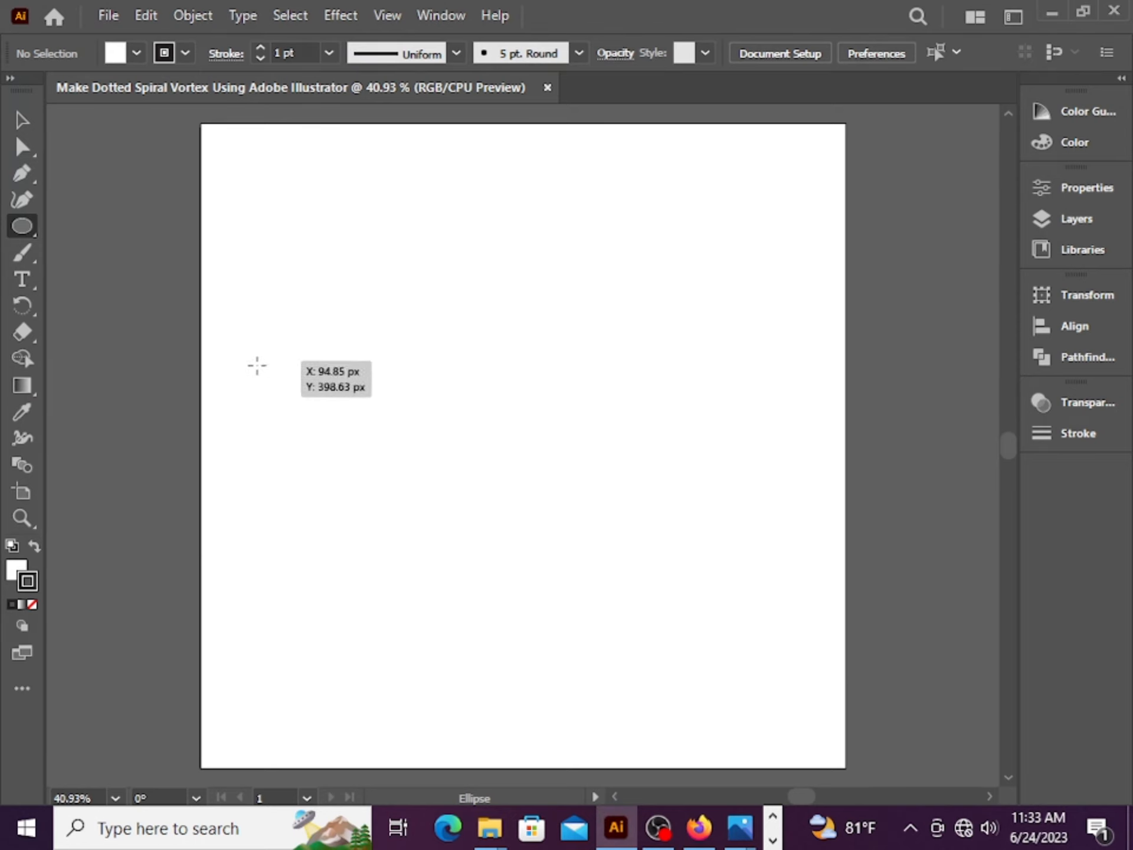
mouse_move(256, 366)
left_mouse_down()
mouse_move(349, 445)
mouse_move(307, 418)
left_mouse_up()
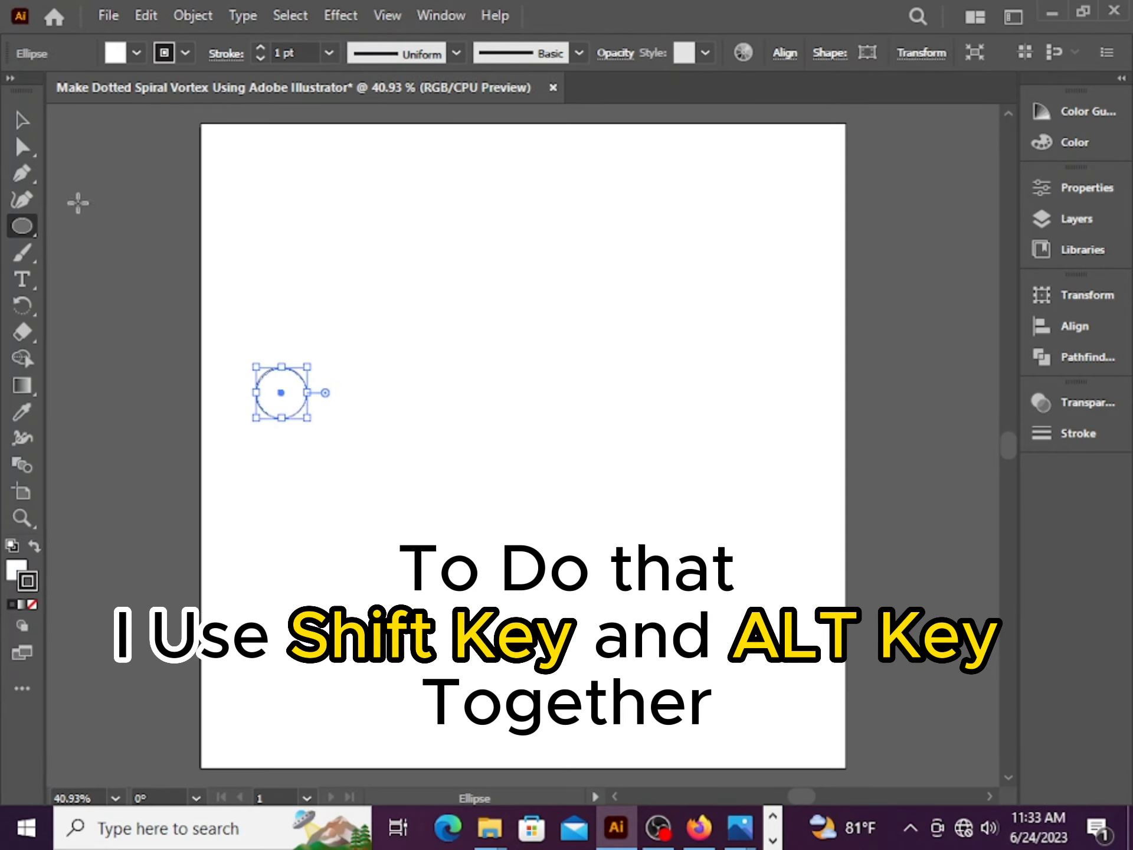
Fill the circle with blue 0000FF and set its stroke to none
left_click(23, 120)
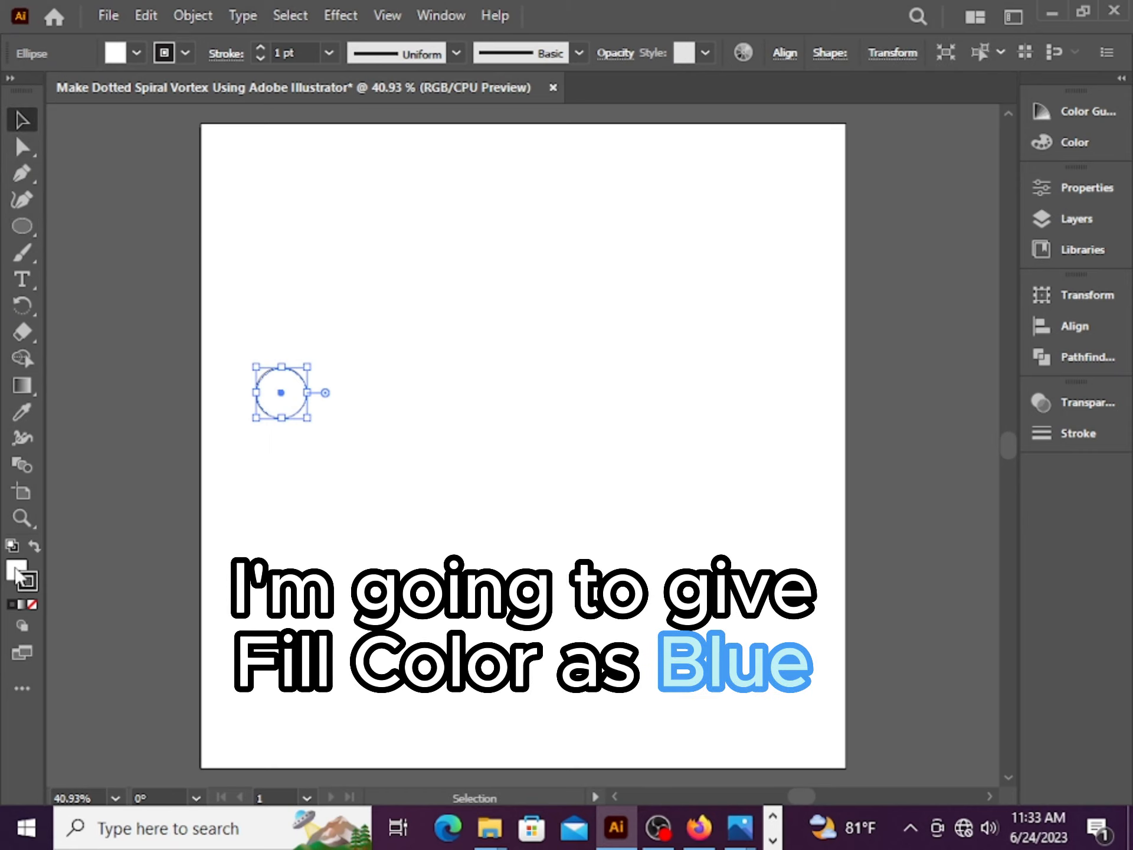
double_click(17, 572)
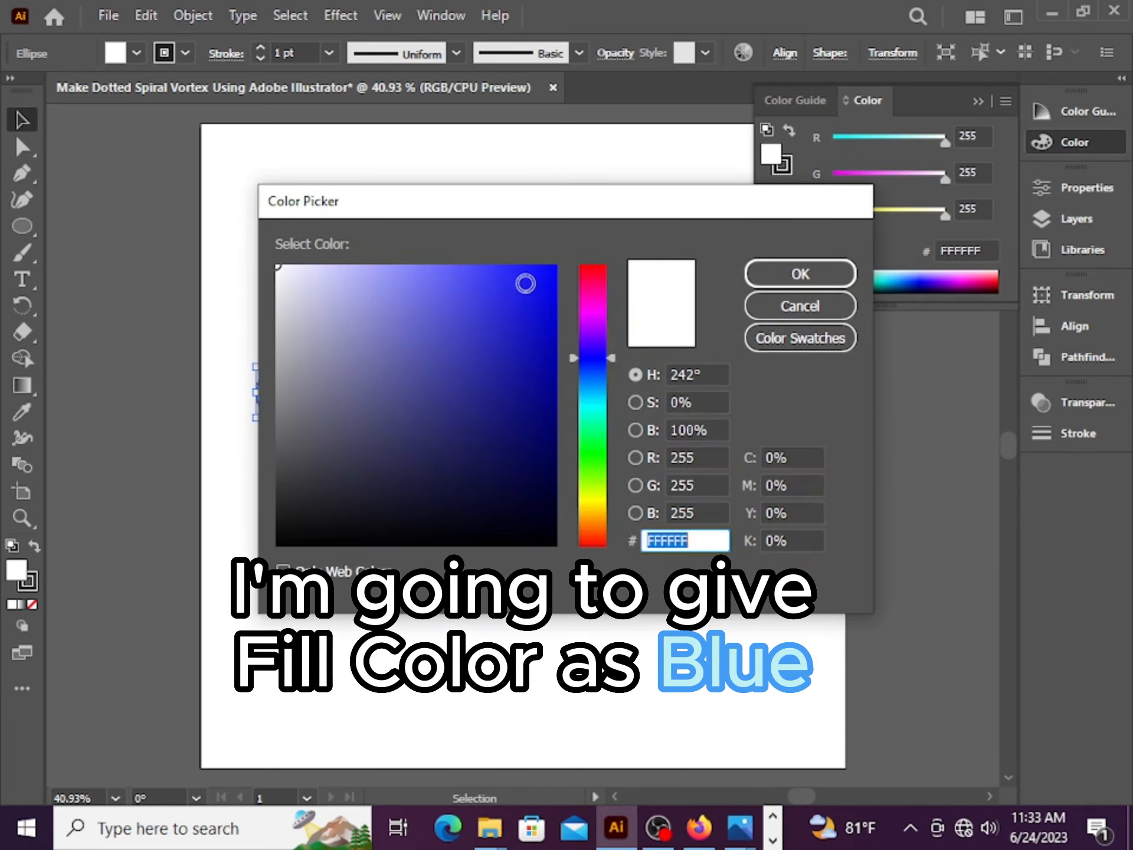
left_click_drag(525, 284, 566, 258)
left_click(800, 274)
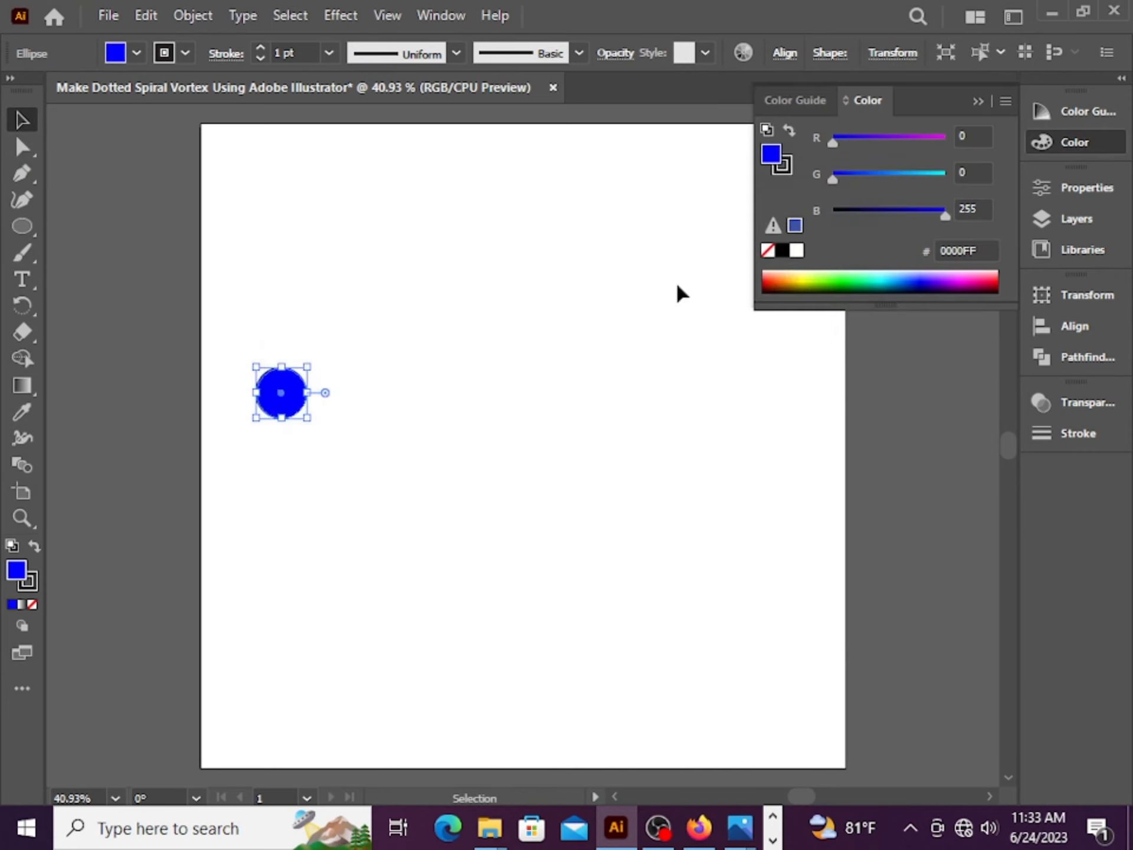
left_click(36, 578)
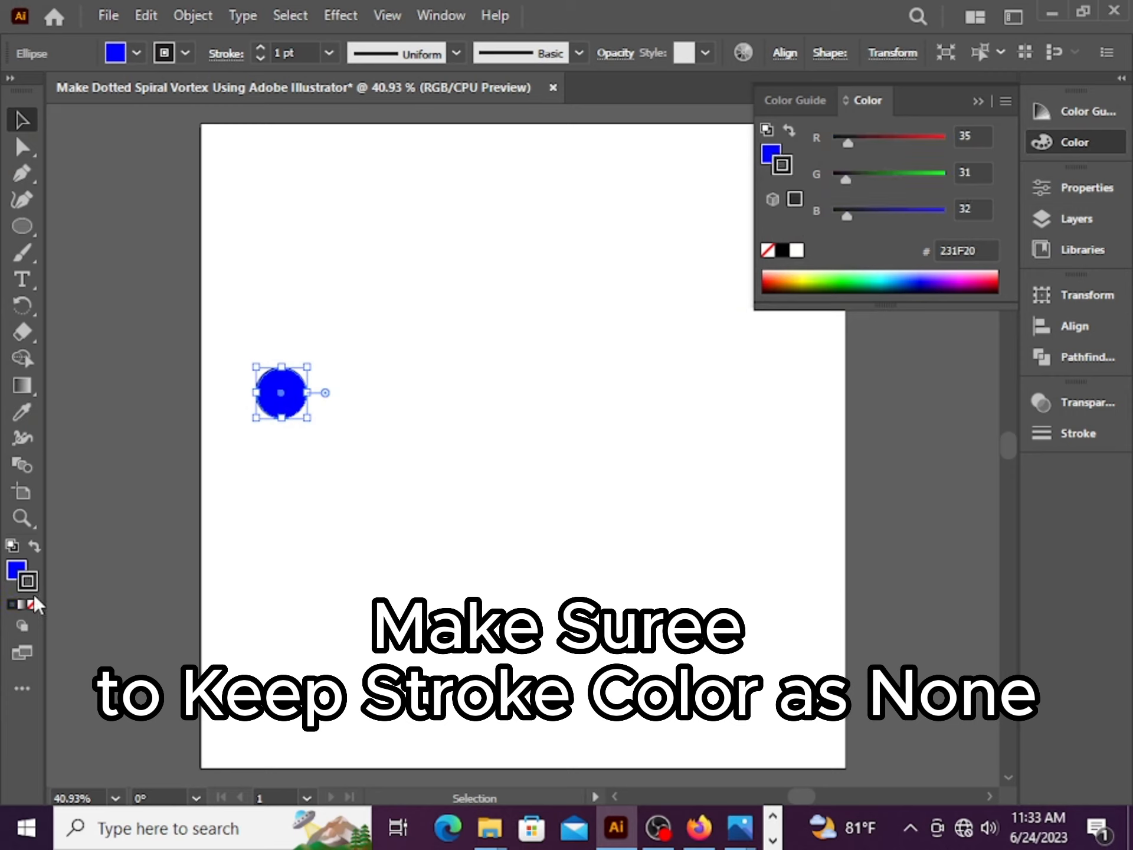
left_click(33, 603)
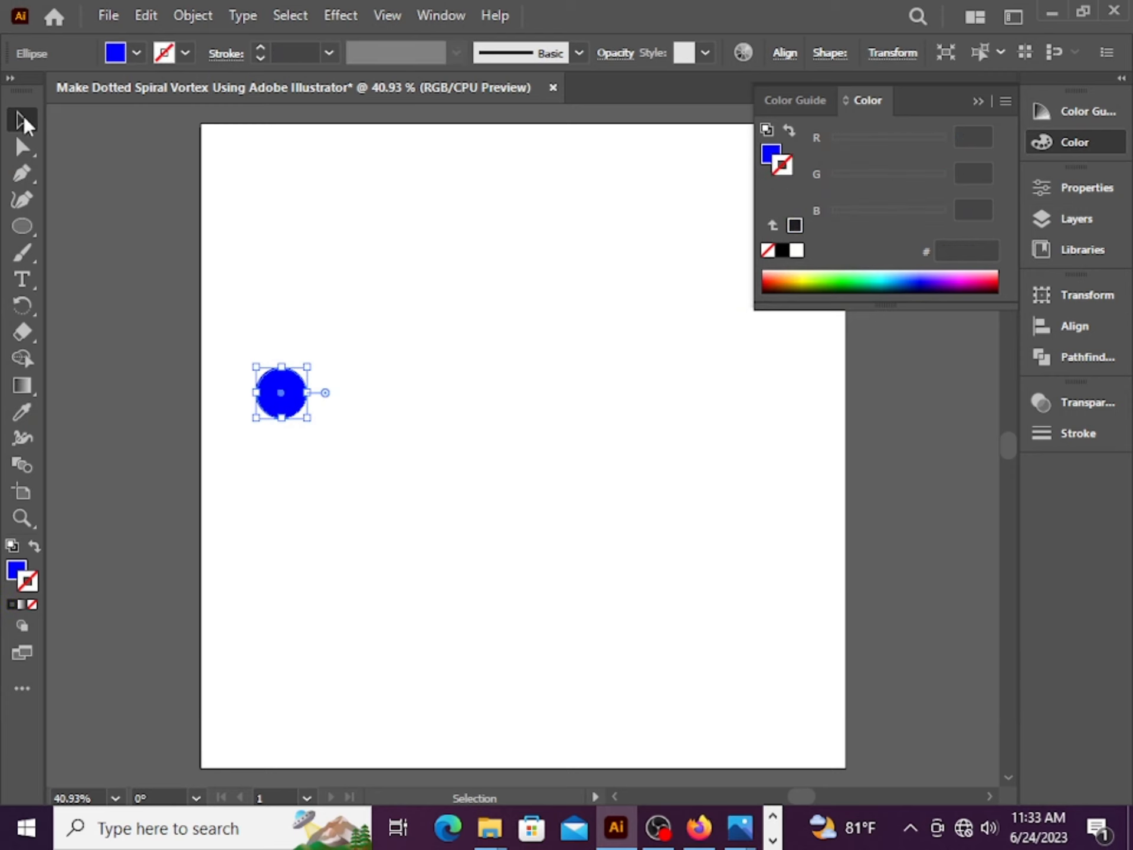
Duplicate the circle horizontally to near the artboard's right edge
left_click(412, 327)
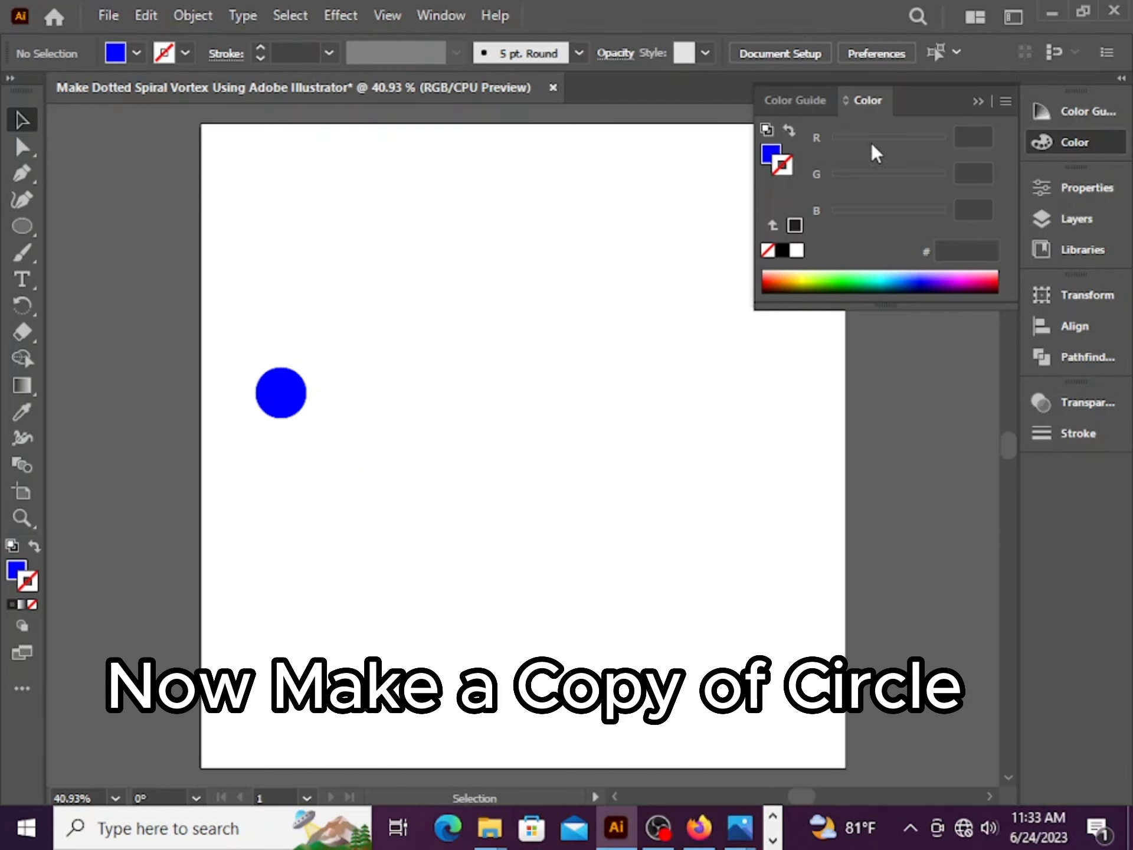
left_click(978, 101)
left_click(298, 400)
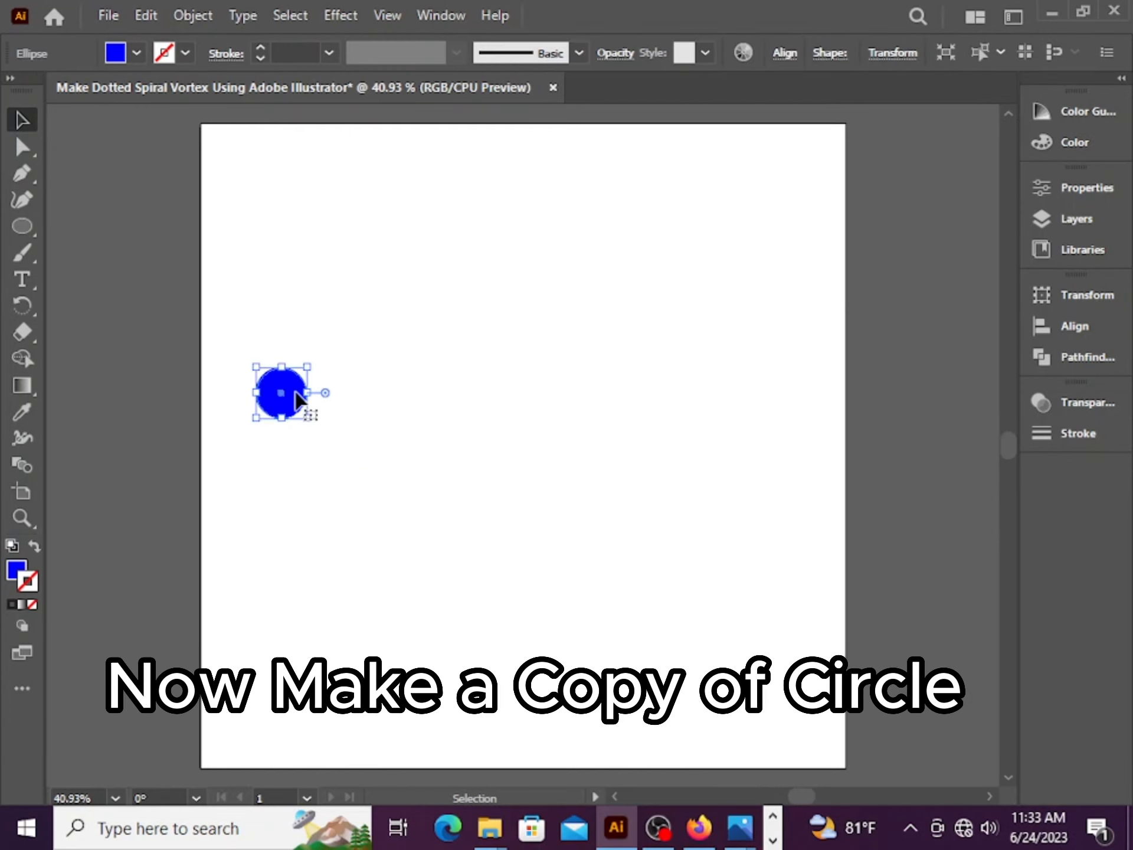
left_click_drag(297, 395, 789, 427)
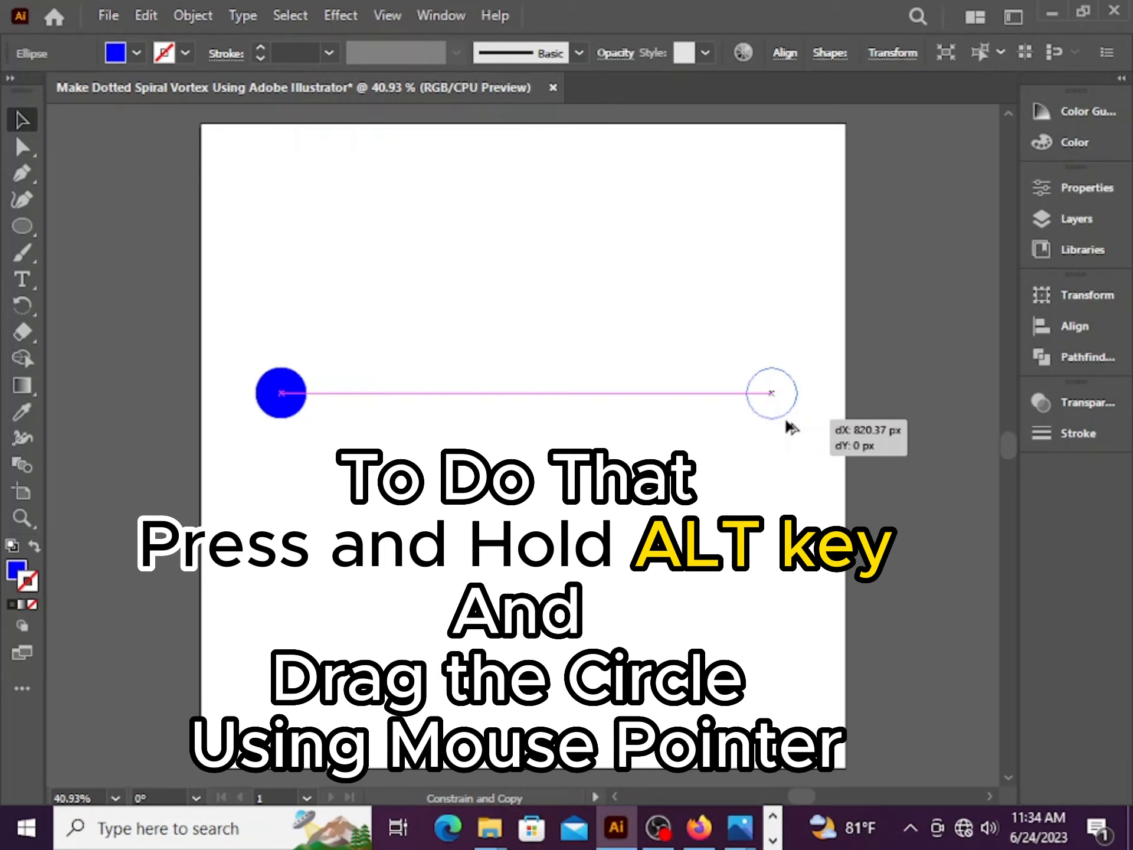
left_click_drag(791, 426, 790, 426)
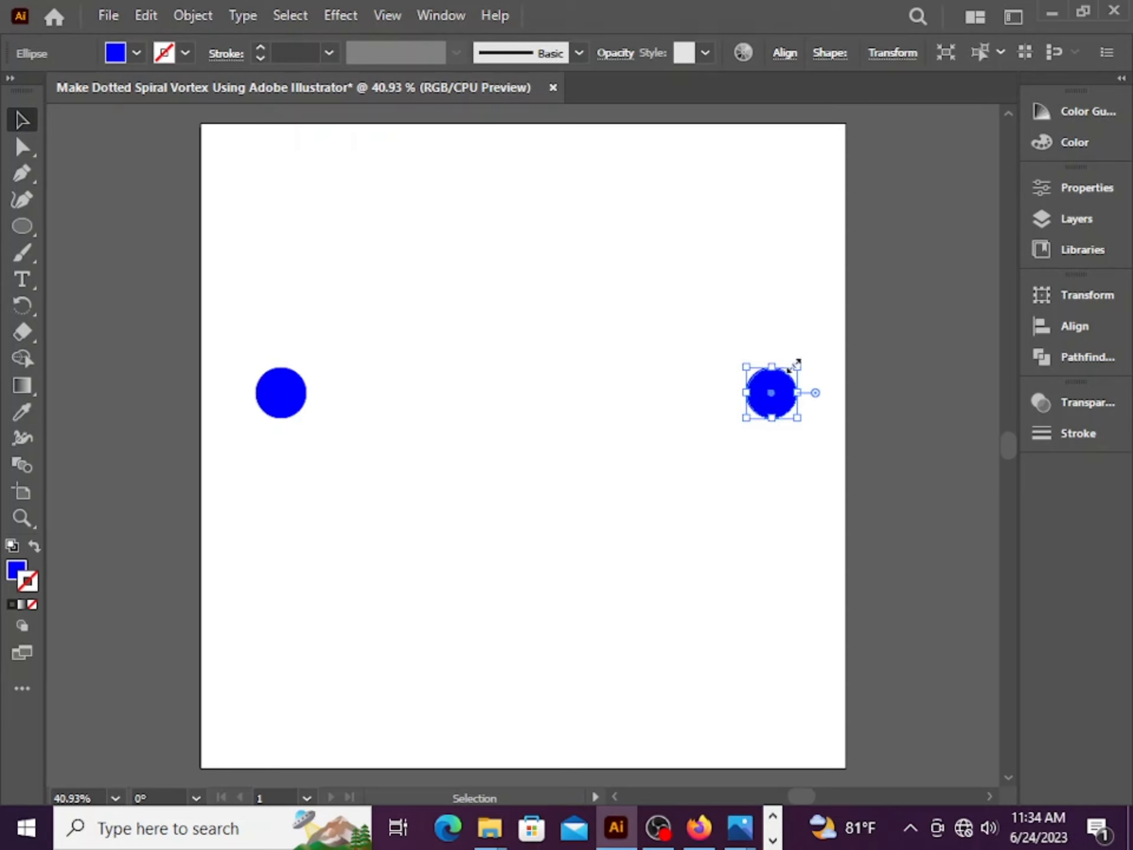
Shrink the copied circle and change its fill to magenta FF00FF
mouse_move(799, 366)
left_mouse_down()
mouse_move(783, 390)
mouse_move(790, 377)
left_mouse_up()
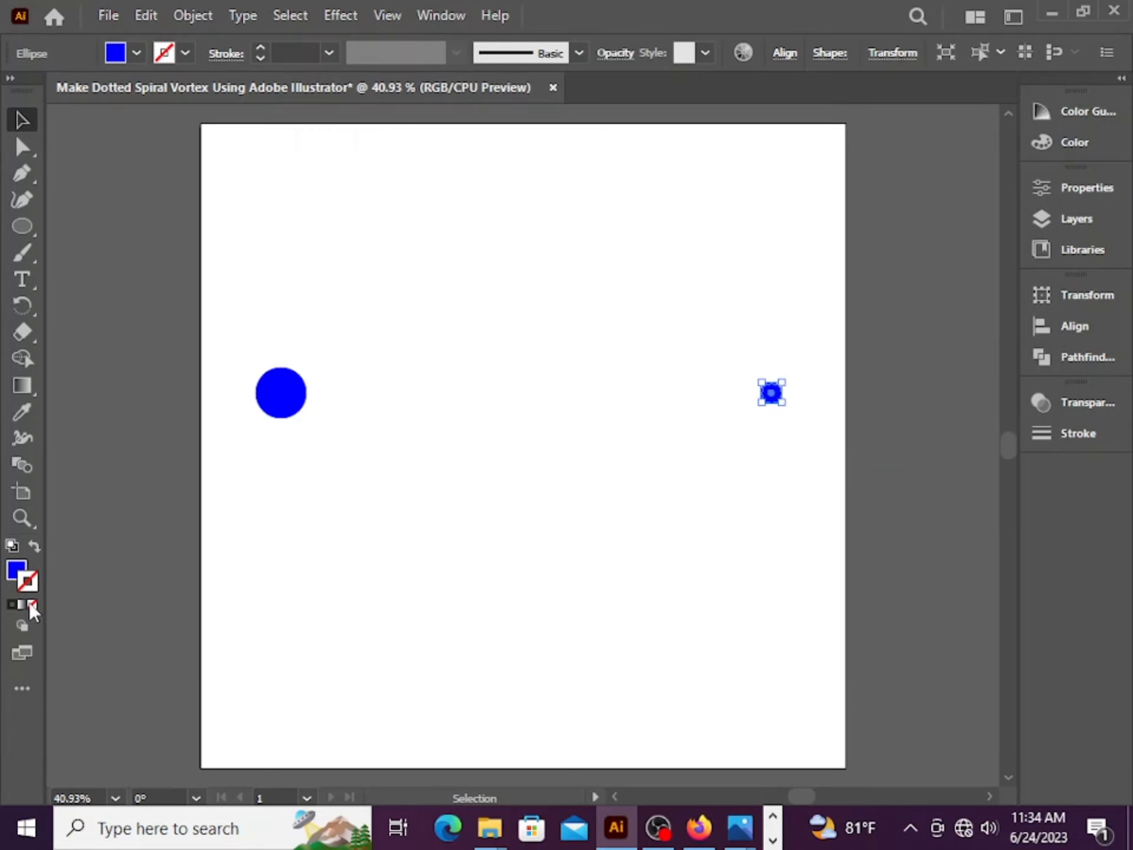
double_click(18, 571)
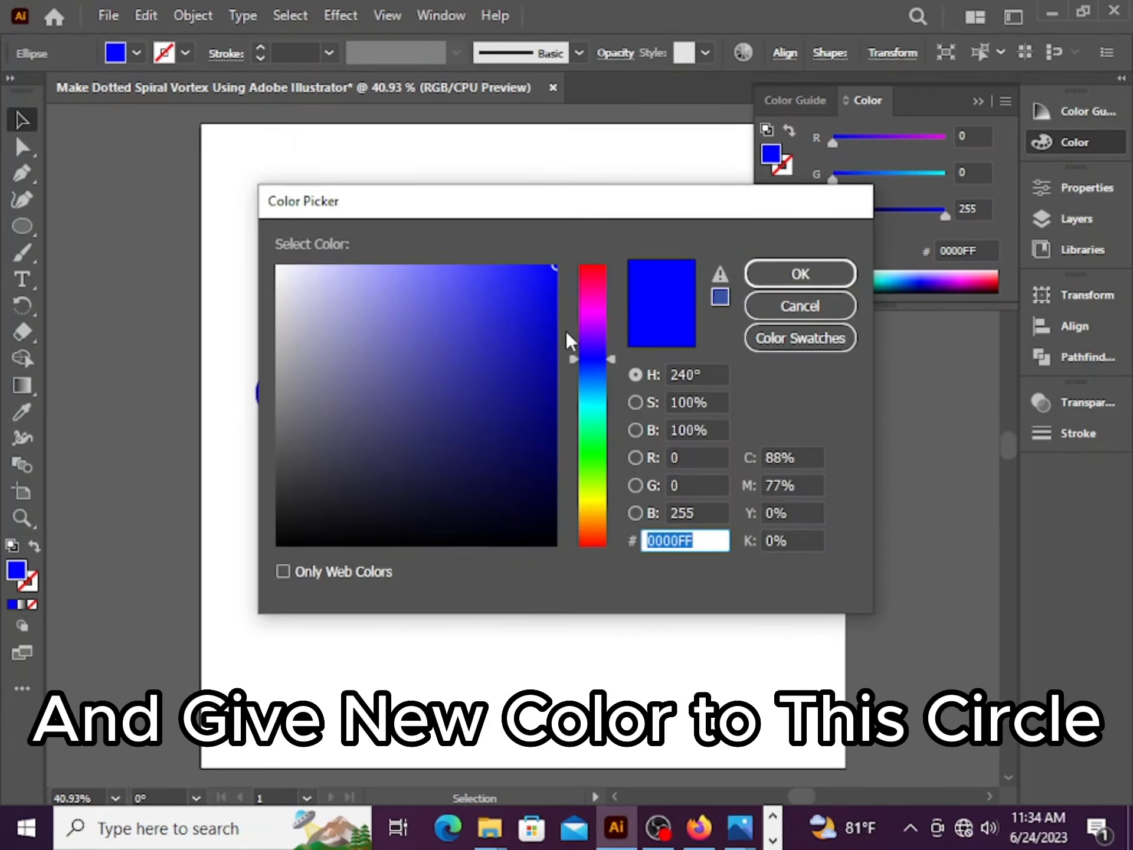
left_click(596, 309)
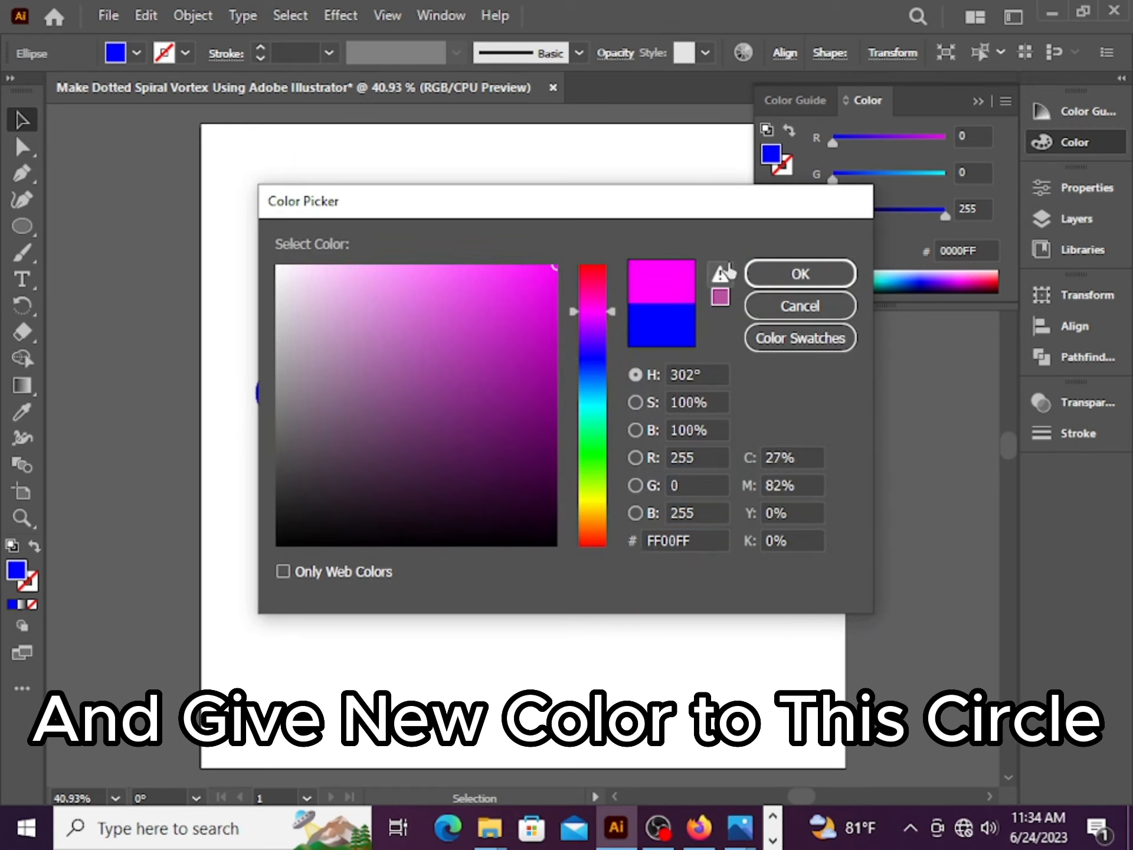
left_click(767, 273)
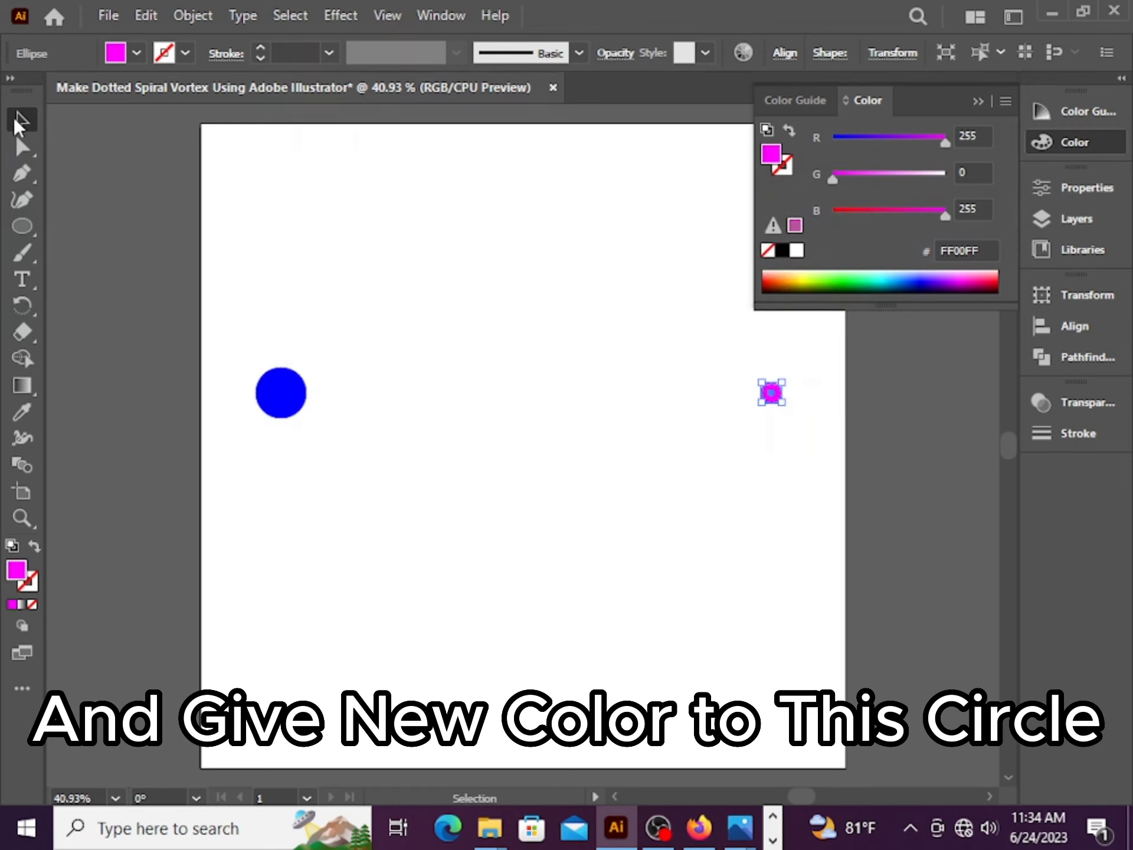
left_click(526, 535)
left_click(977, 101)
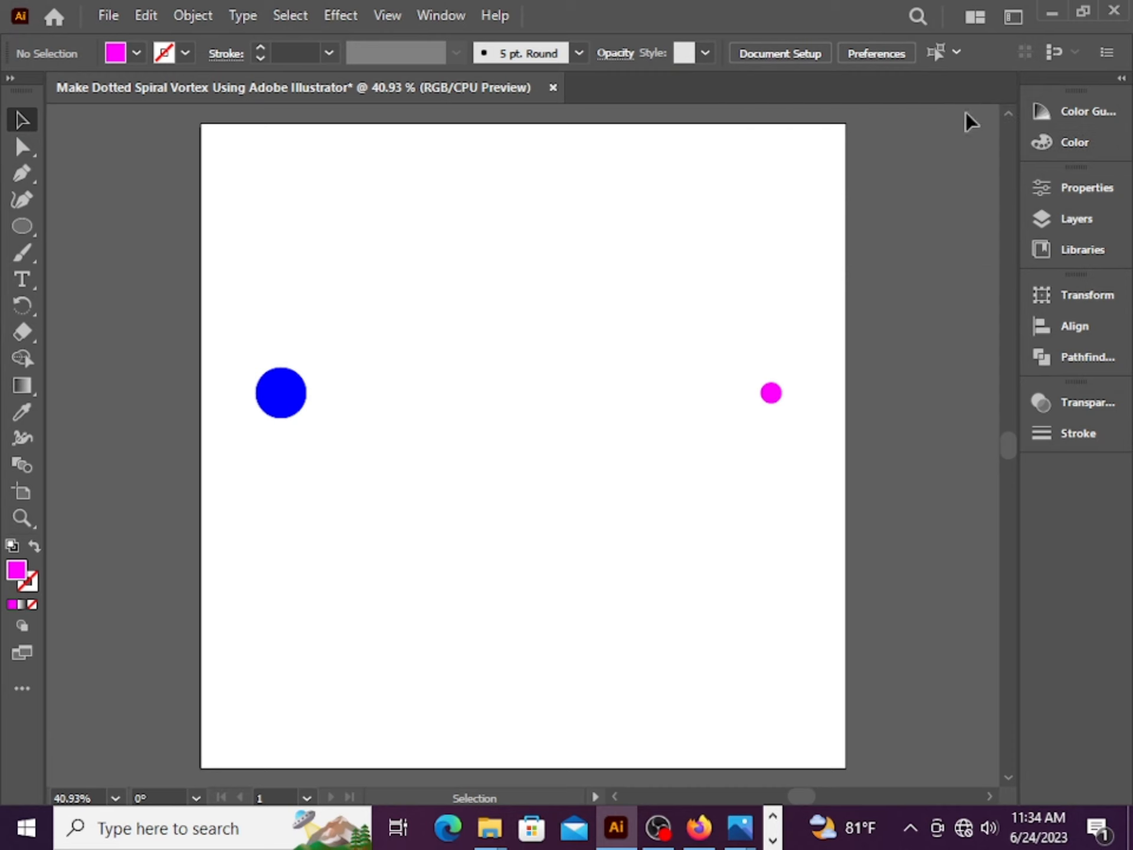
Select both circles and set Blend Options spacing to Specified Steps with 5 steps
left_click_drag(371, 384, 801, 448)
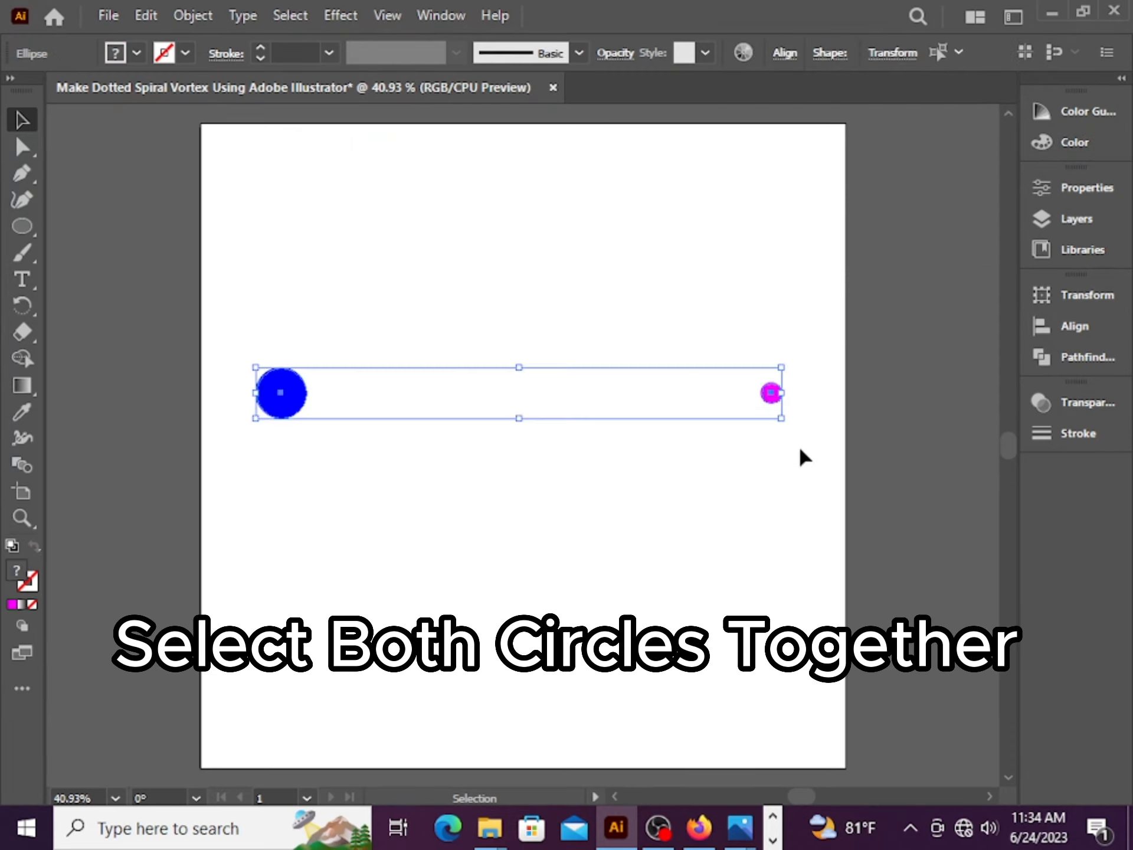
left_click(204, 16)
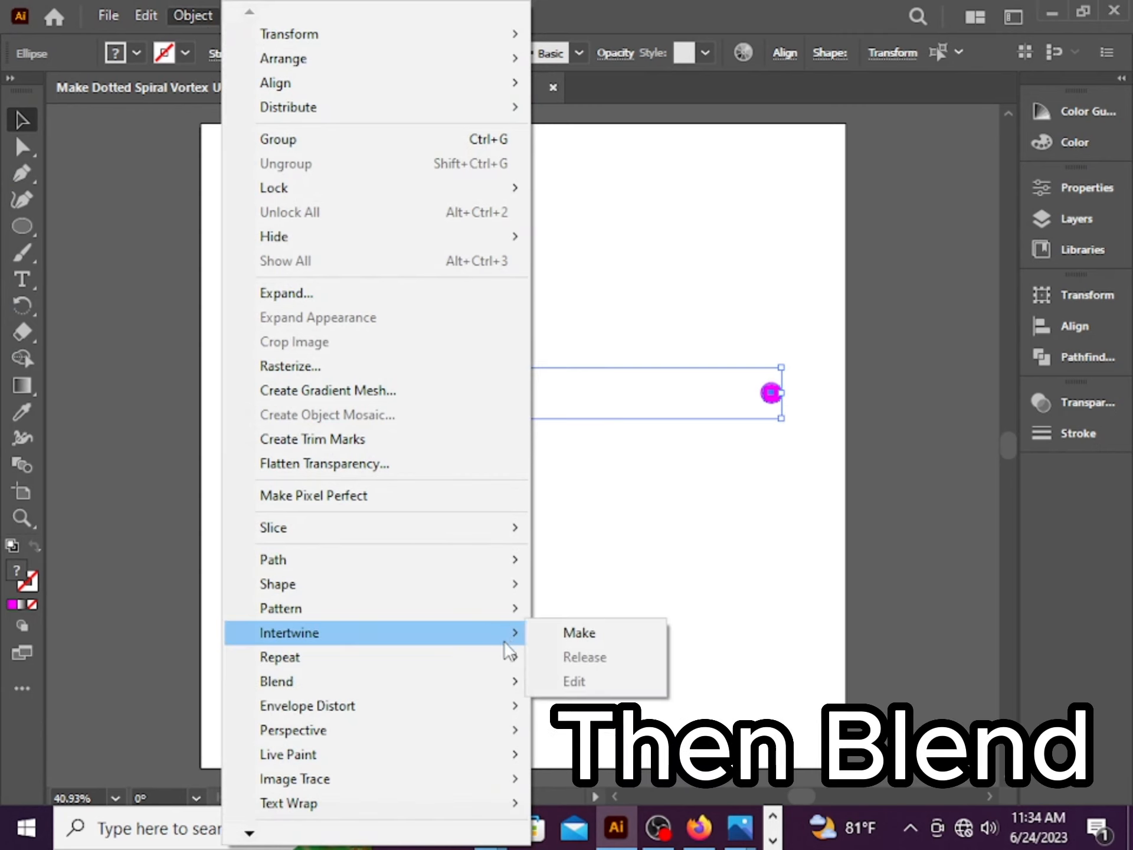
mouse_move(500, 673)
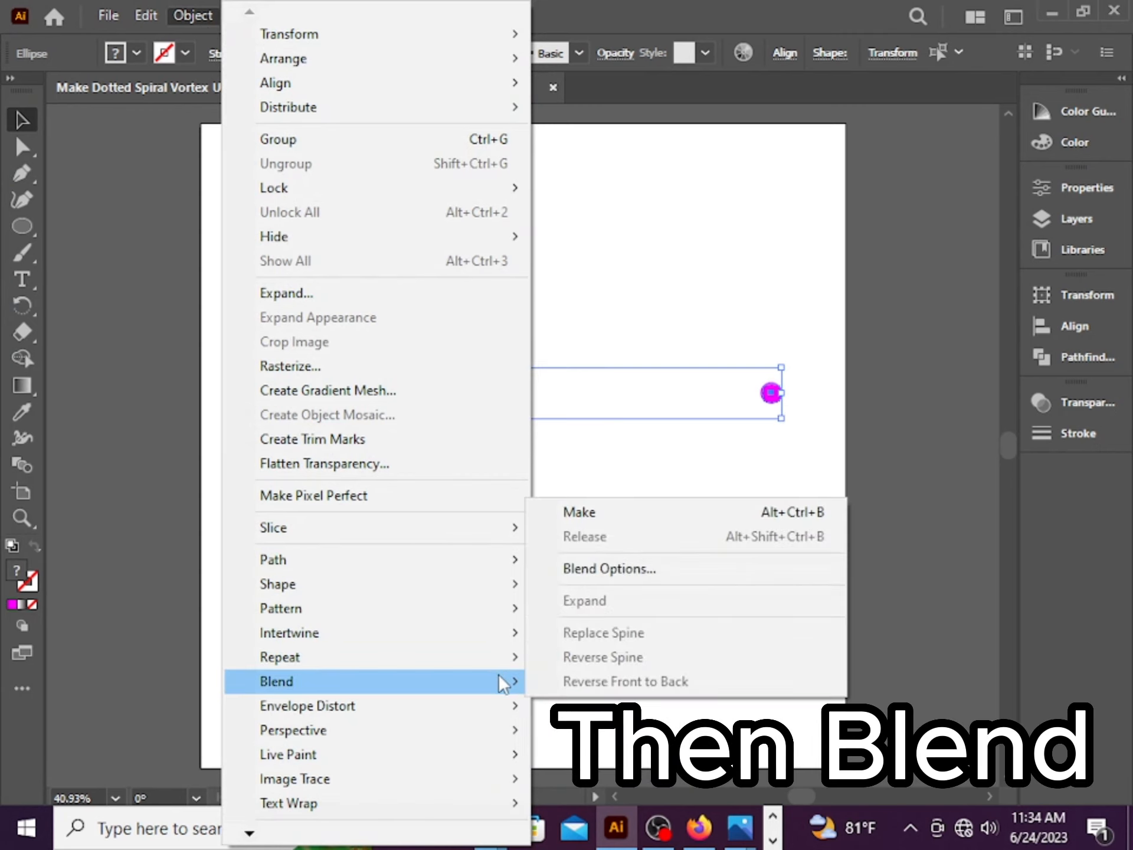
left_click(623, 564)
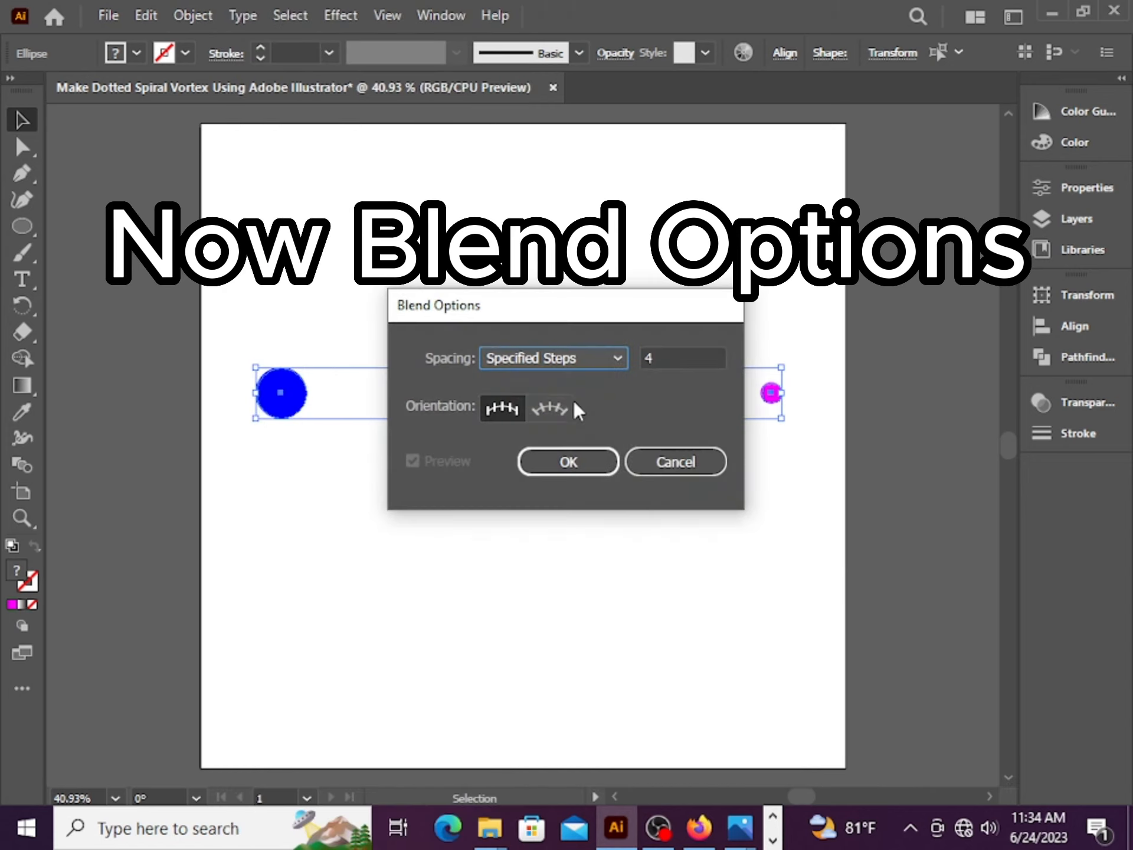
left_click(651, 358)
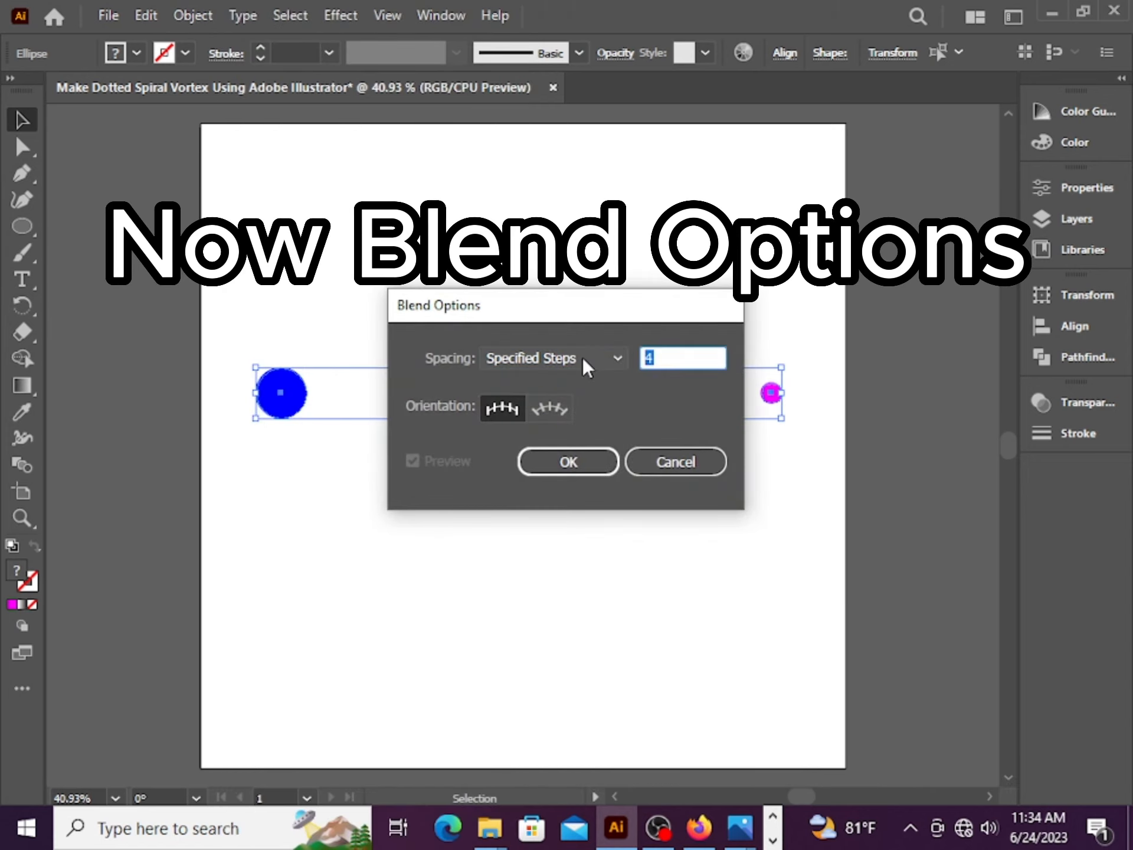
type("5")
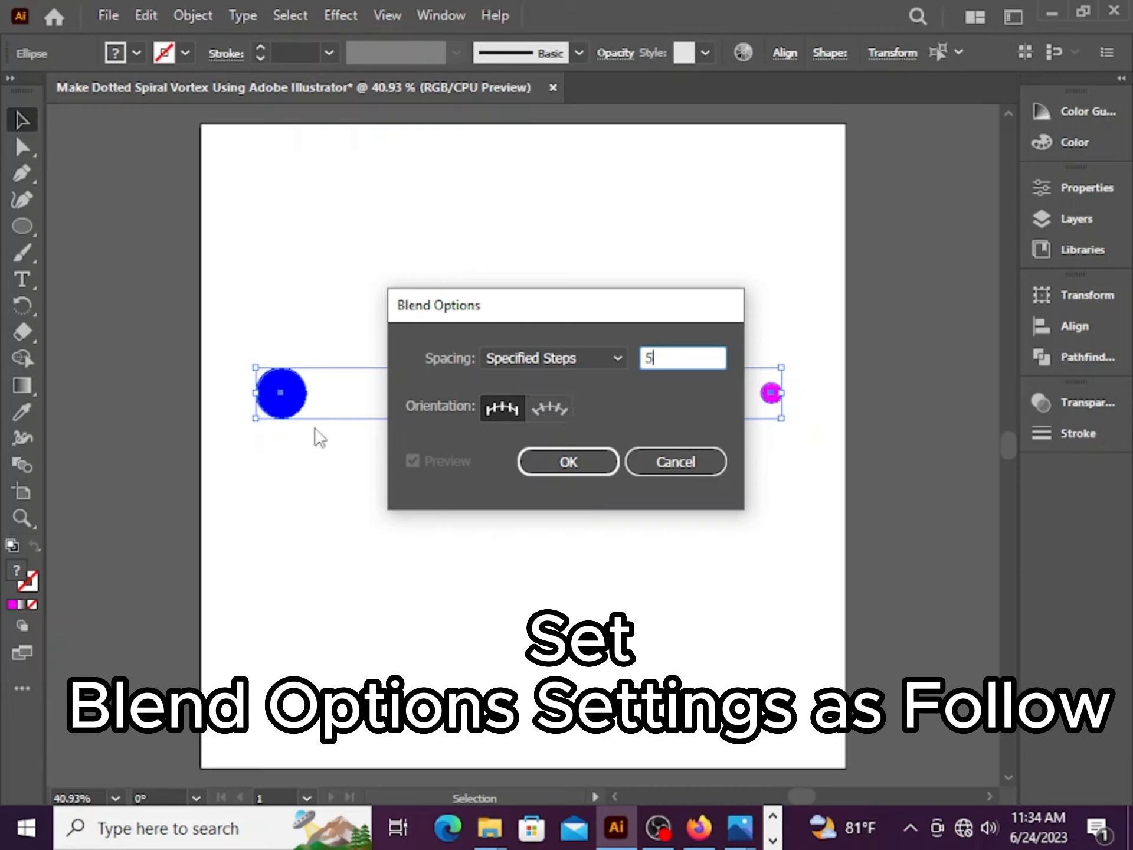
left_click(522, 363)
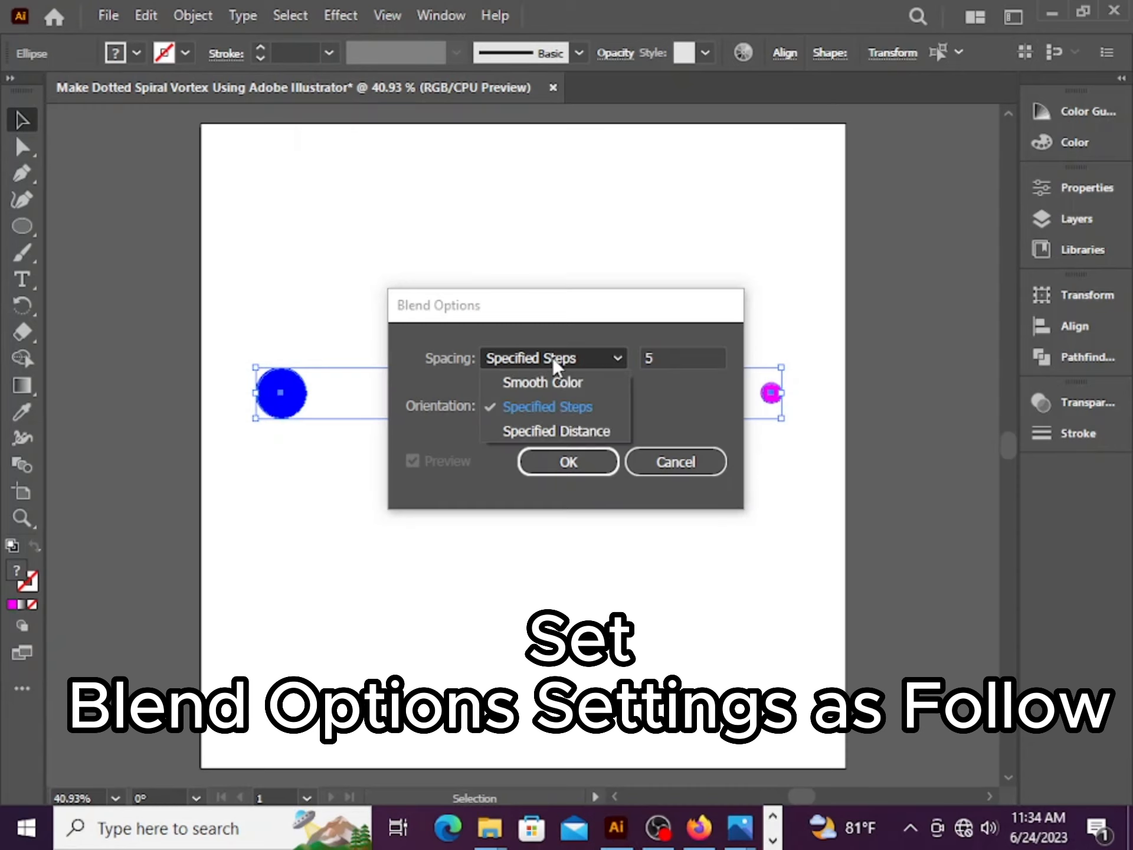
left_click(553, 403)
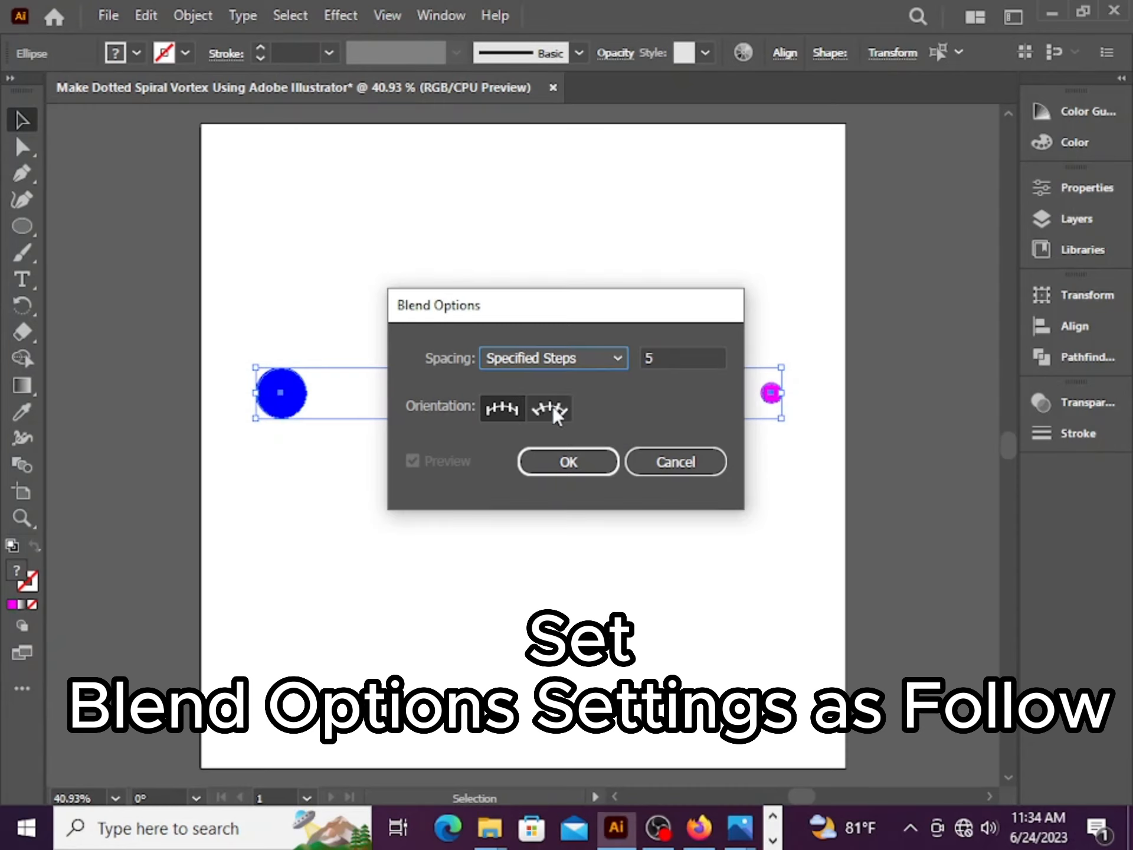
left_click(567, 464)
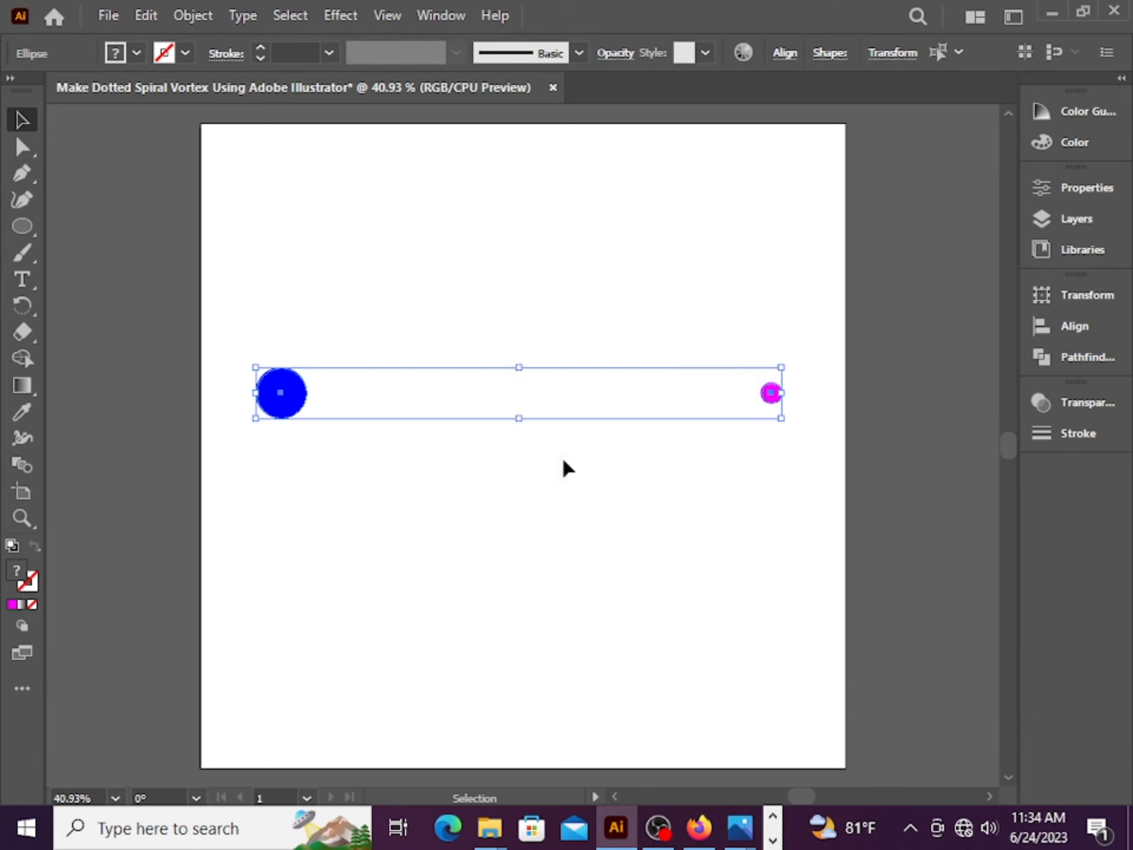
Make a blend from the two circles and move it down to the artboard's bottom edge
left_click(193, 15)
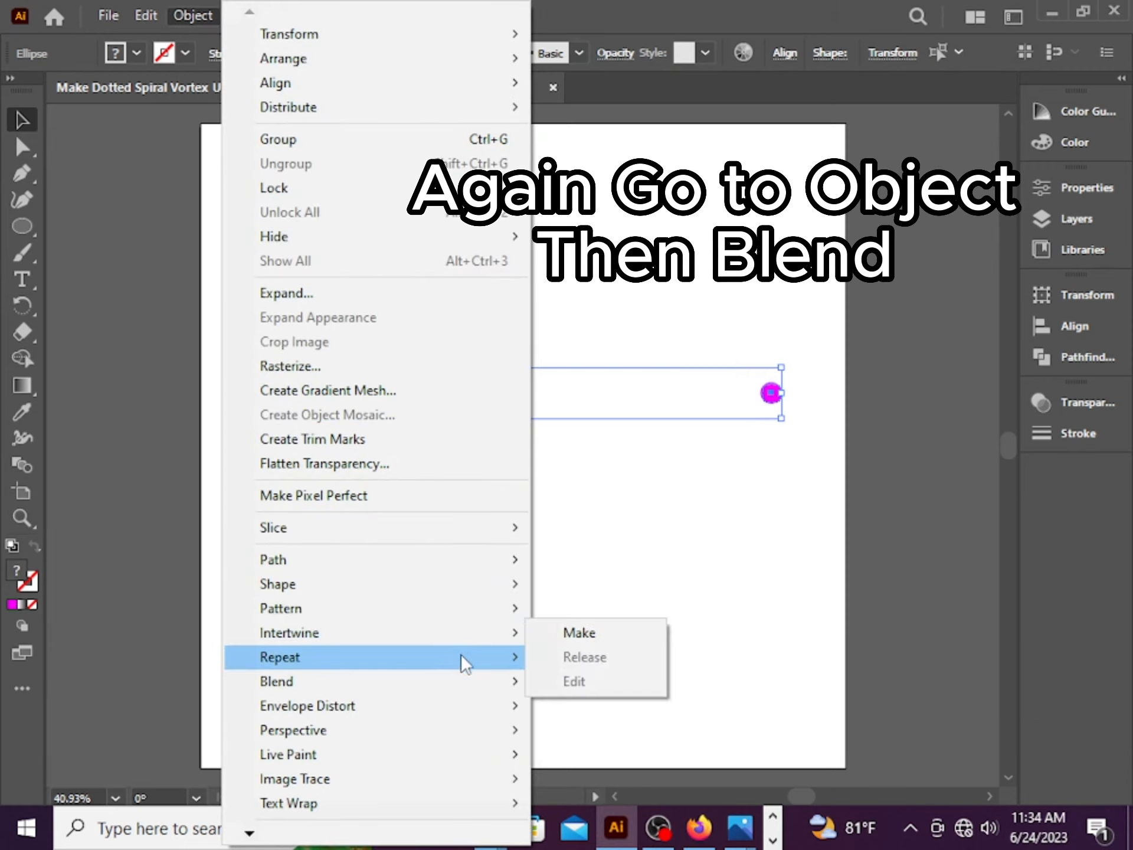
mouse_move(482, 679)
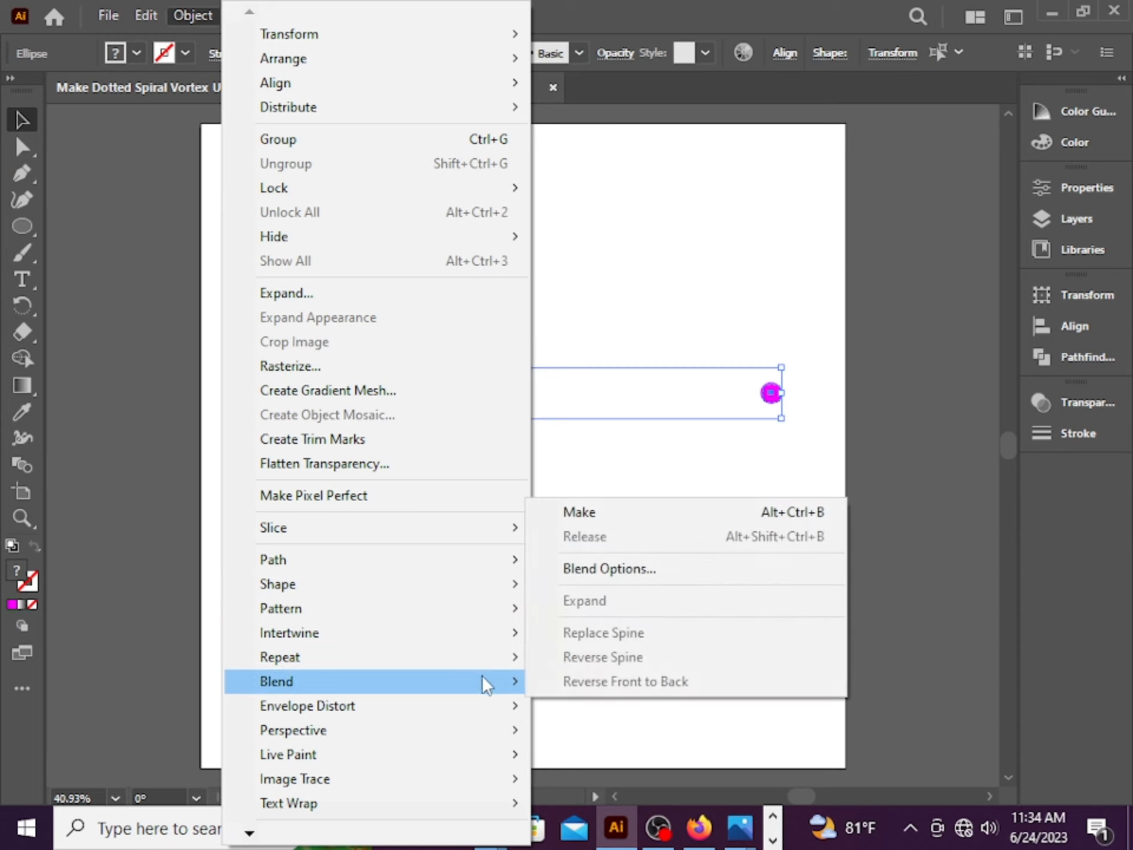
left_click(671, 514)
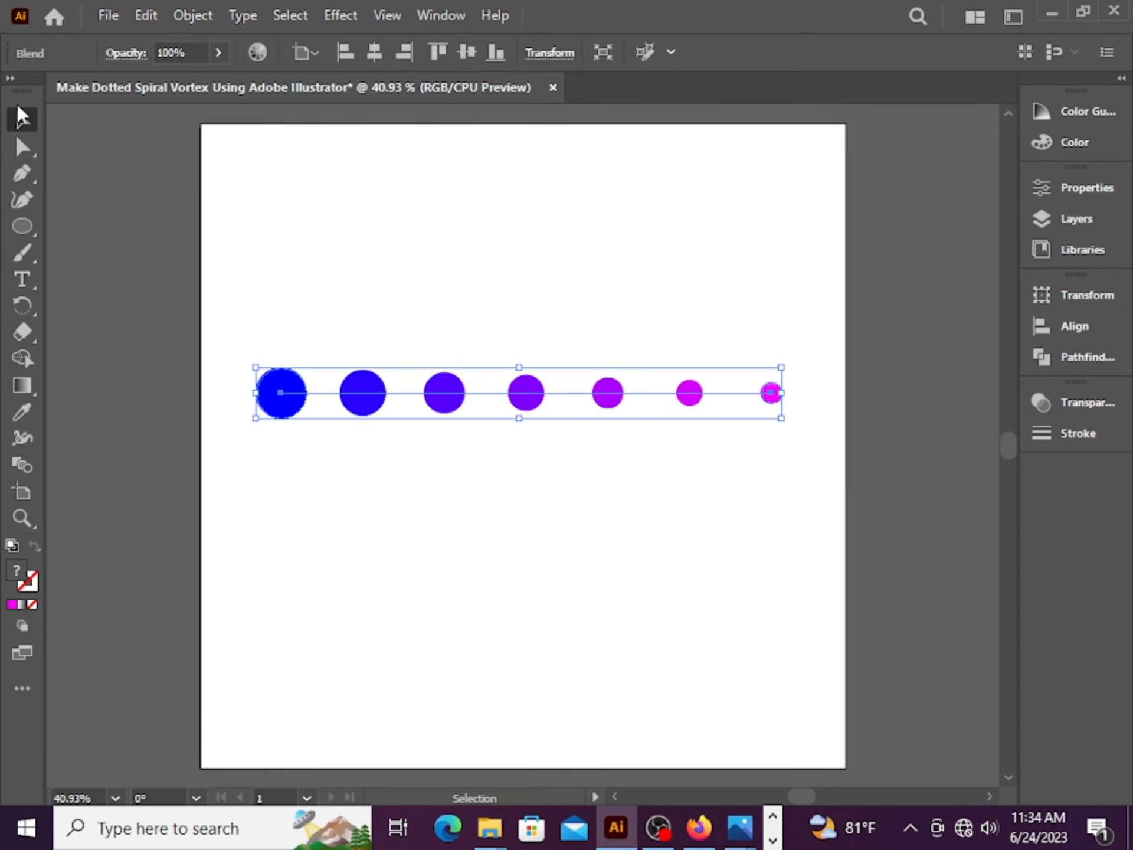
left_click_drag(367, 410, 362, 727)
Draw a large circle in the artboard's upper half with no fill and a magenta stroke
left_click_drag(24, 231, 92, 256)
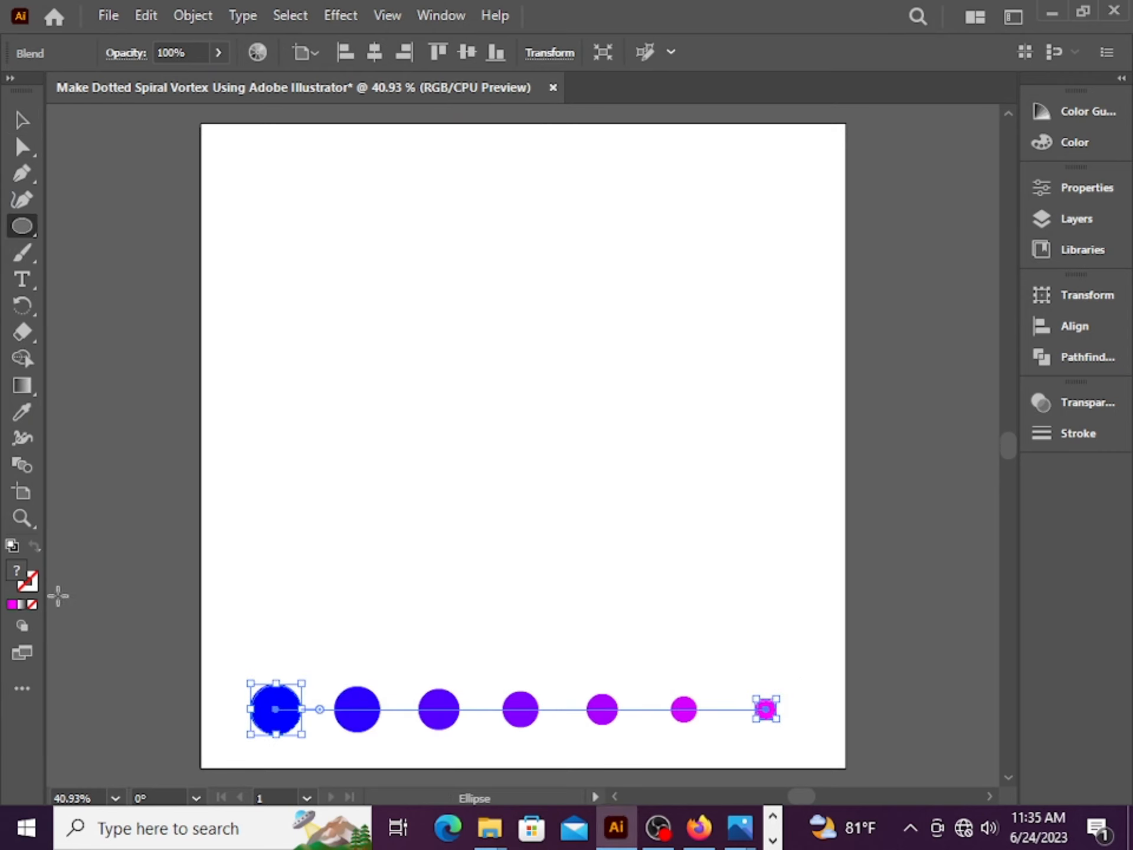
left_click(30, 586)
left_click(976, 102)
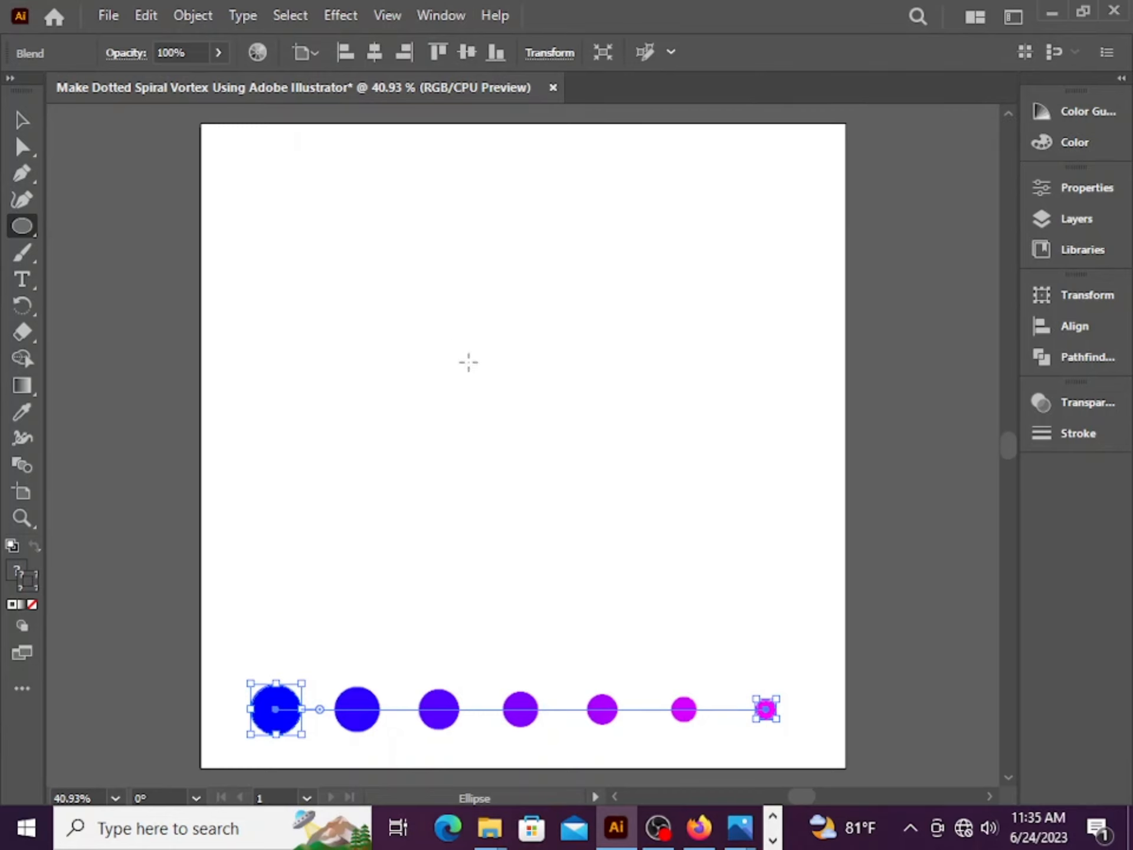
left_click_drag(469, 362, 674, 506)
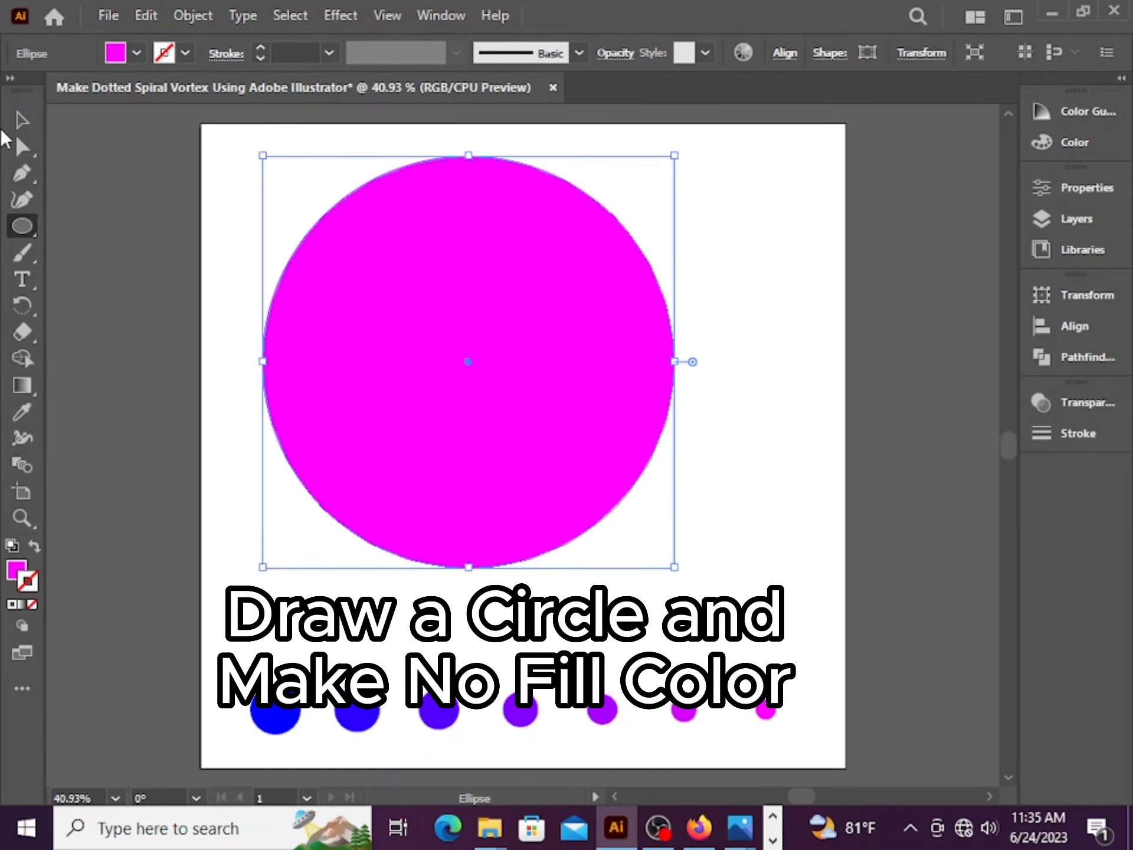
left_click(37, 553)
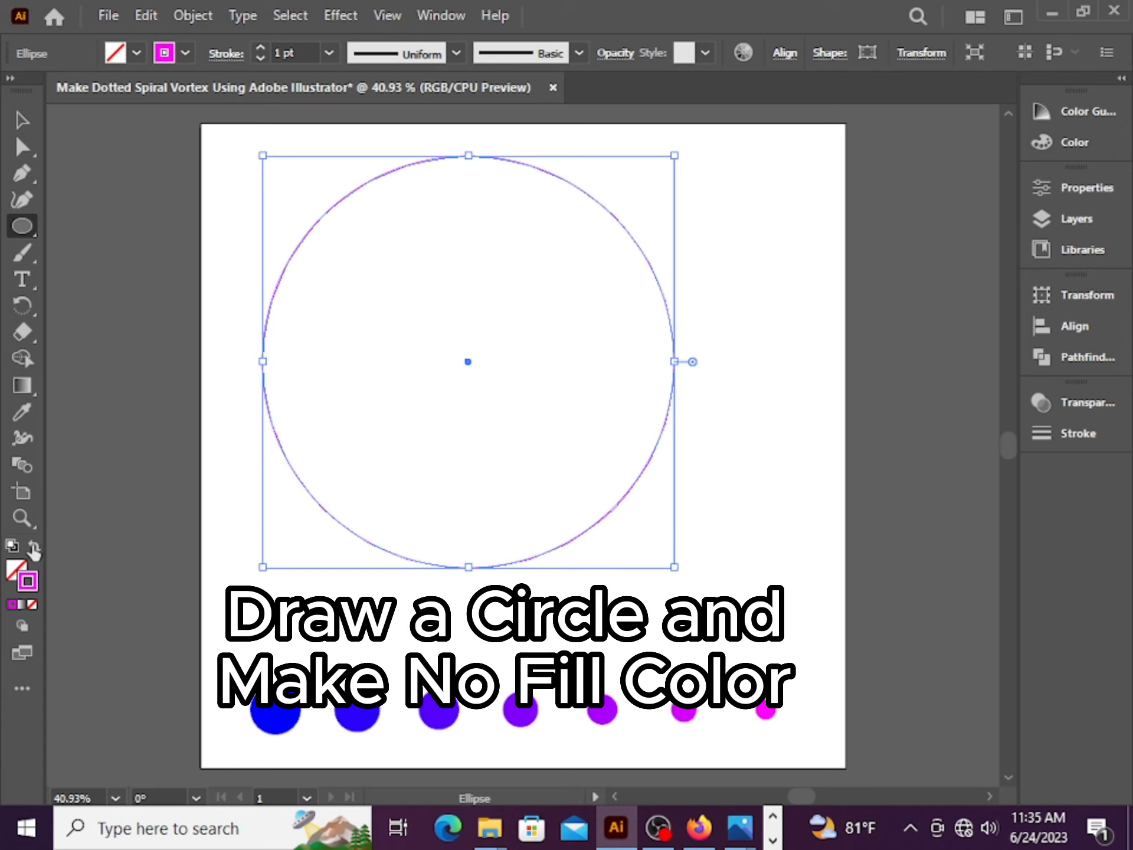
Delete the circle's left and bottom anchor points to keep only its top-right quarter arc
left_click(24, 121)
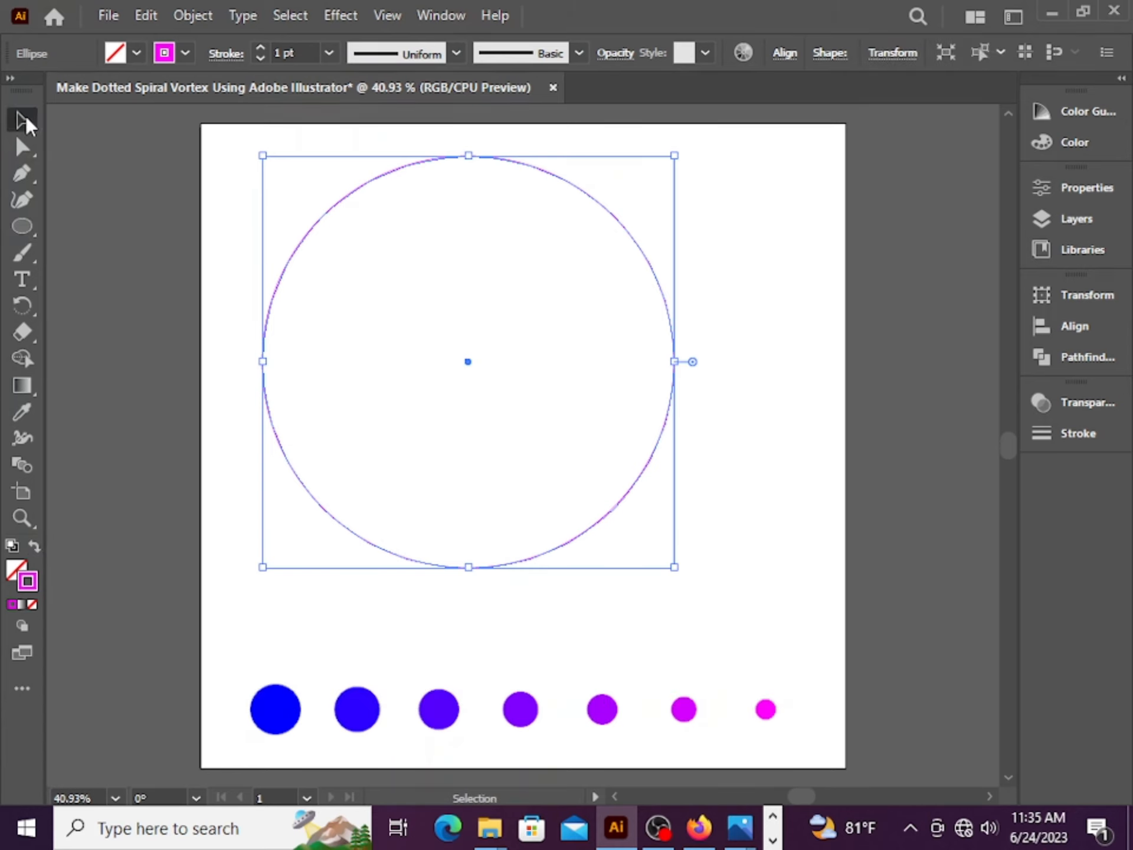
left_click(751, 296)
left_click(23, 147)
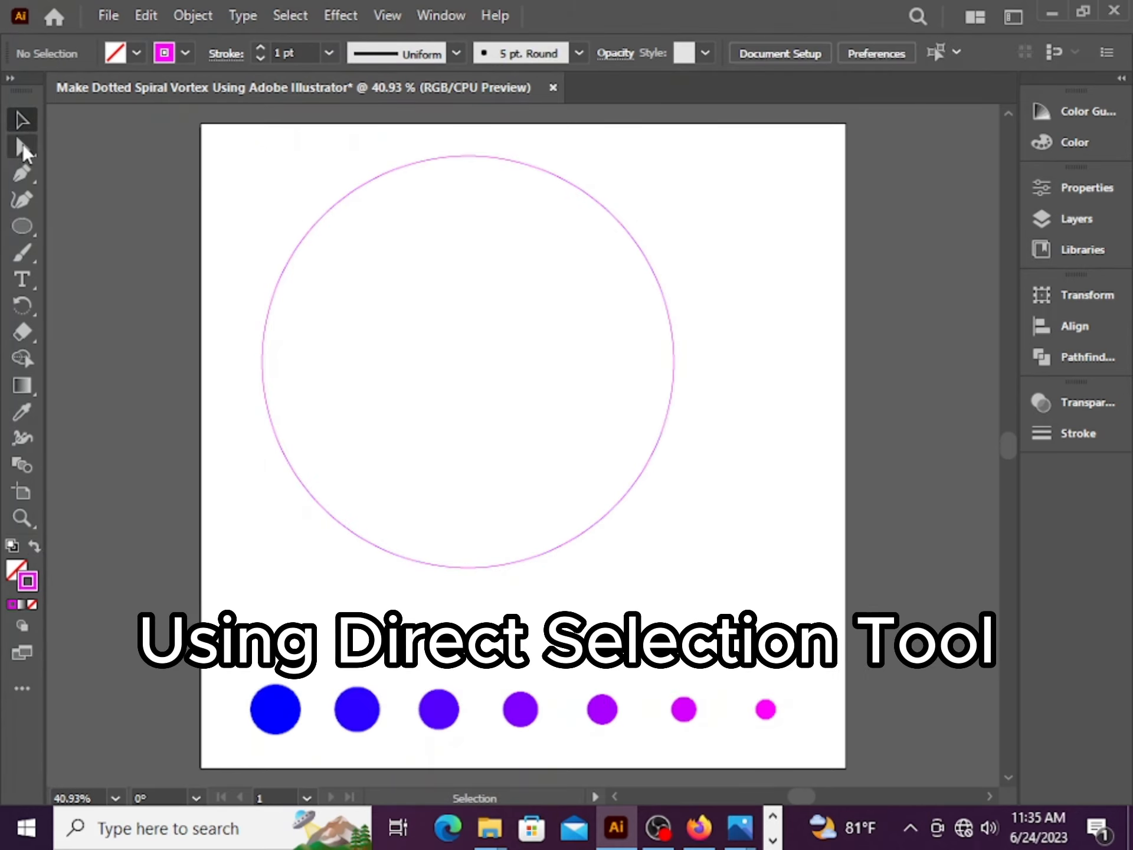
left_click_drag(233, 282, 524, 614)
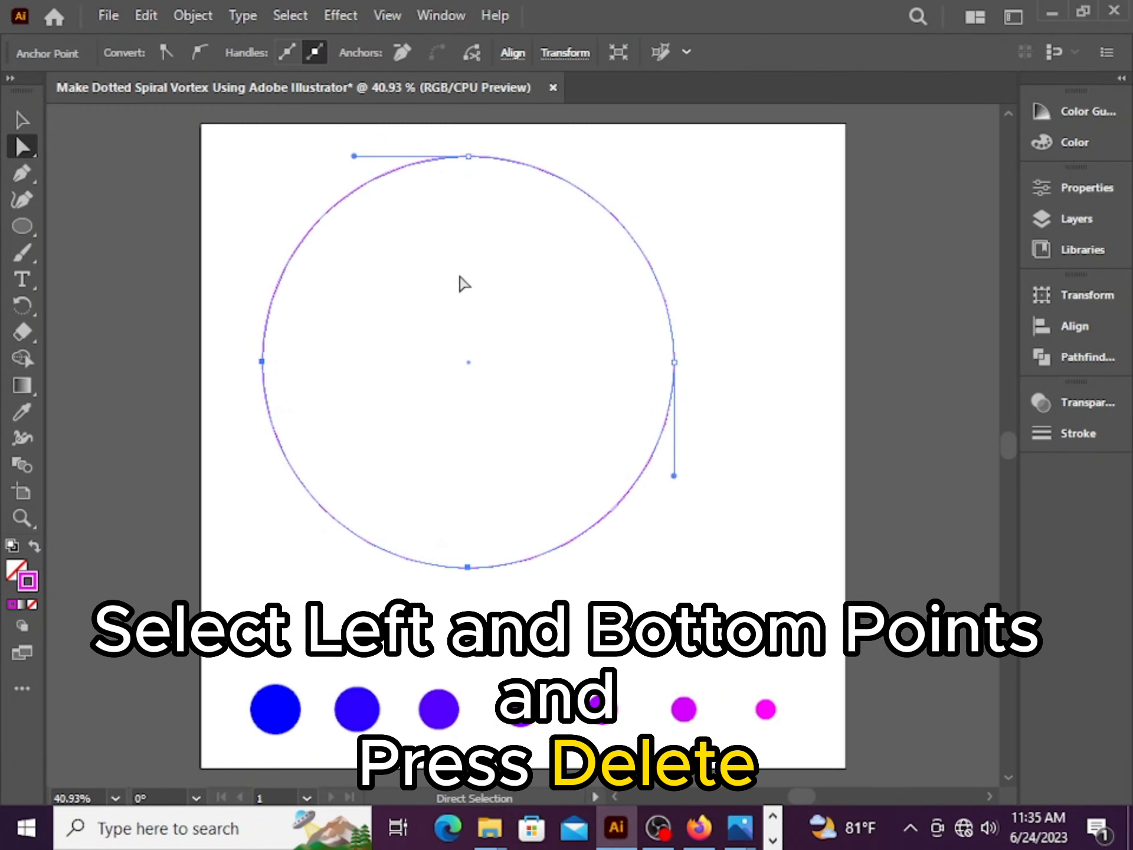
key("Delete")
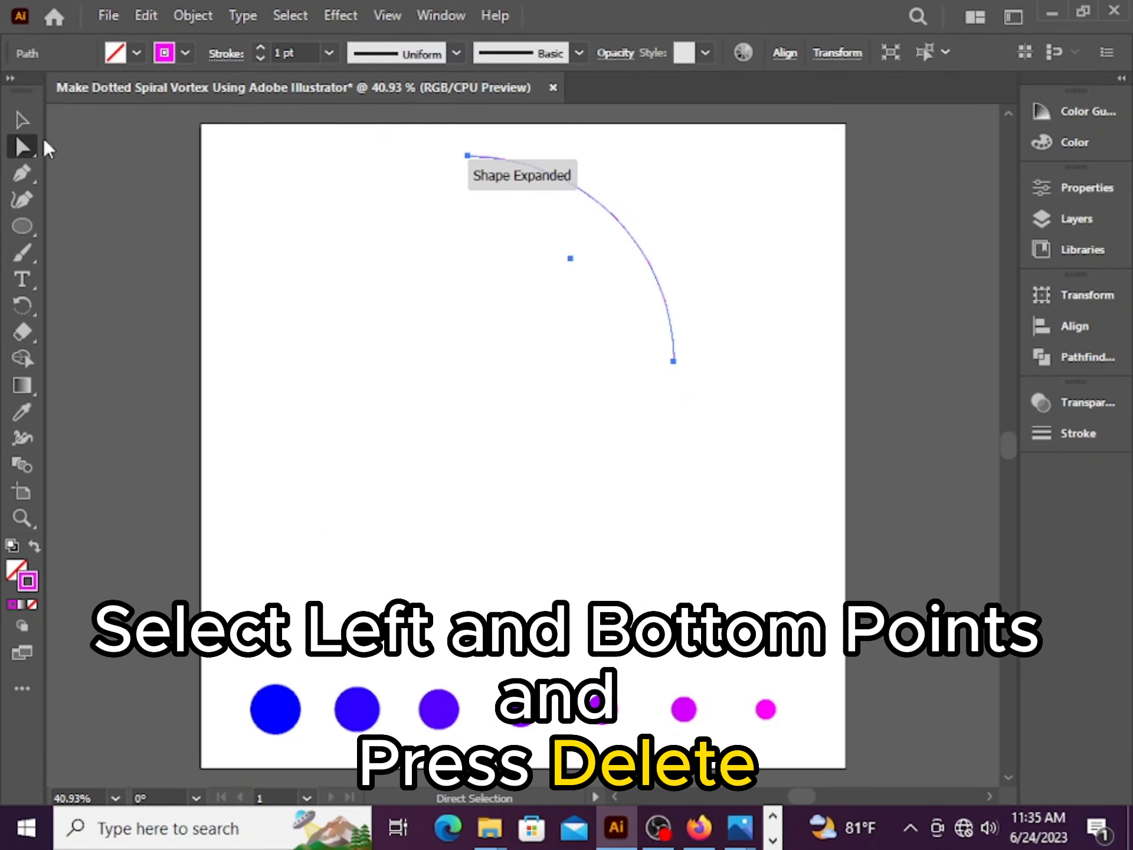
Select the arc together with the blend and replace the blend's spine with the arc
left_click(23, 120)
mouse_move(648, 265)
left_mouse_down()
mouse_move(635, 286)
mouse_move(664, 272)
mouse_move(654, 271)
left_mouse_up()
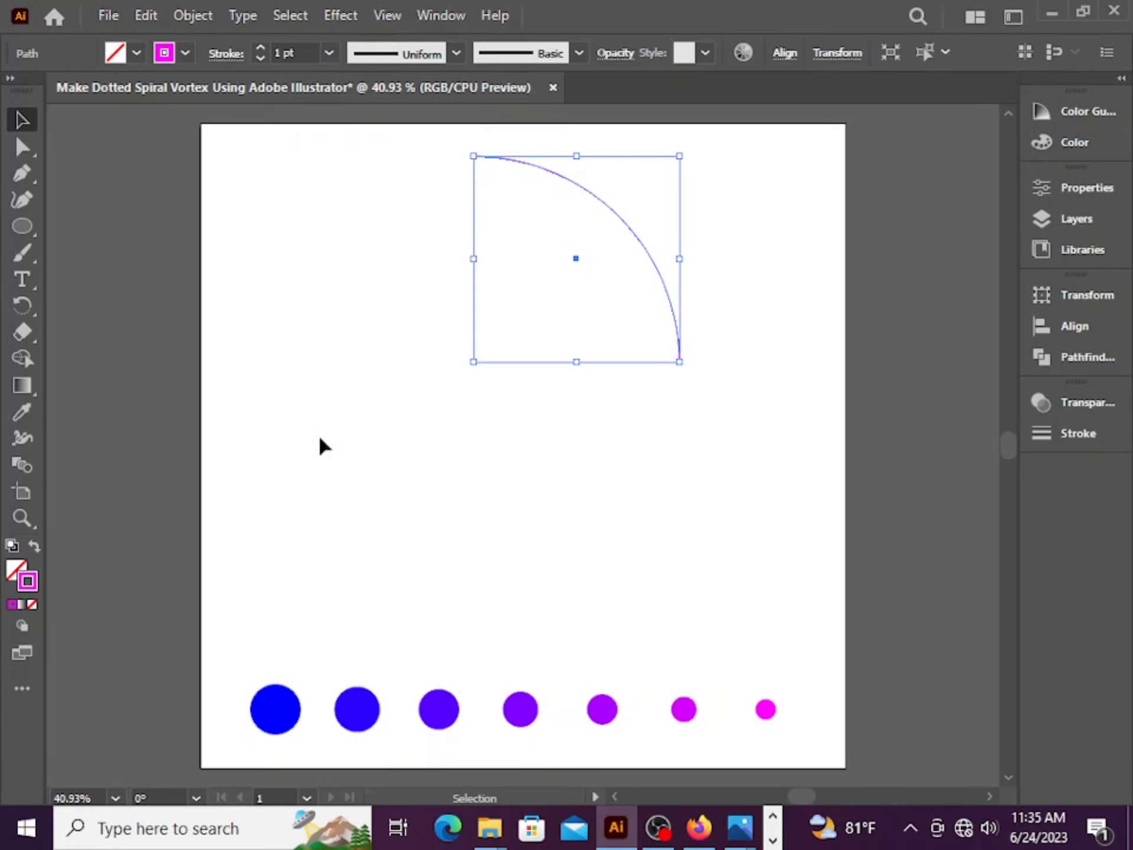
left_click(340, 291)
left_click_drag(254, 199, 882, 745)
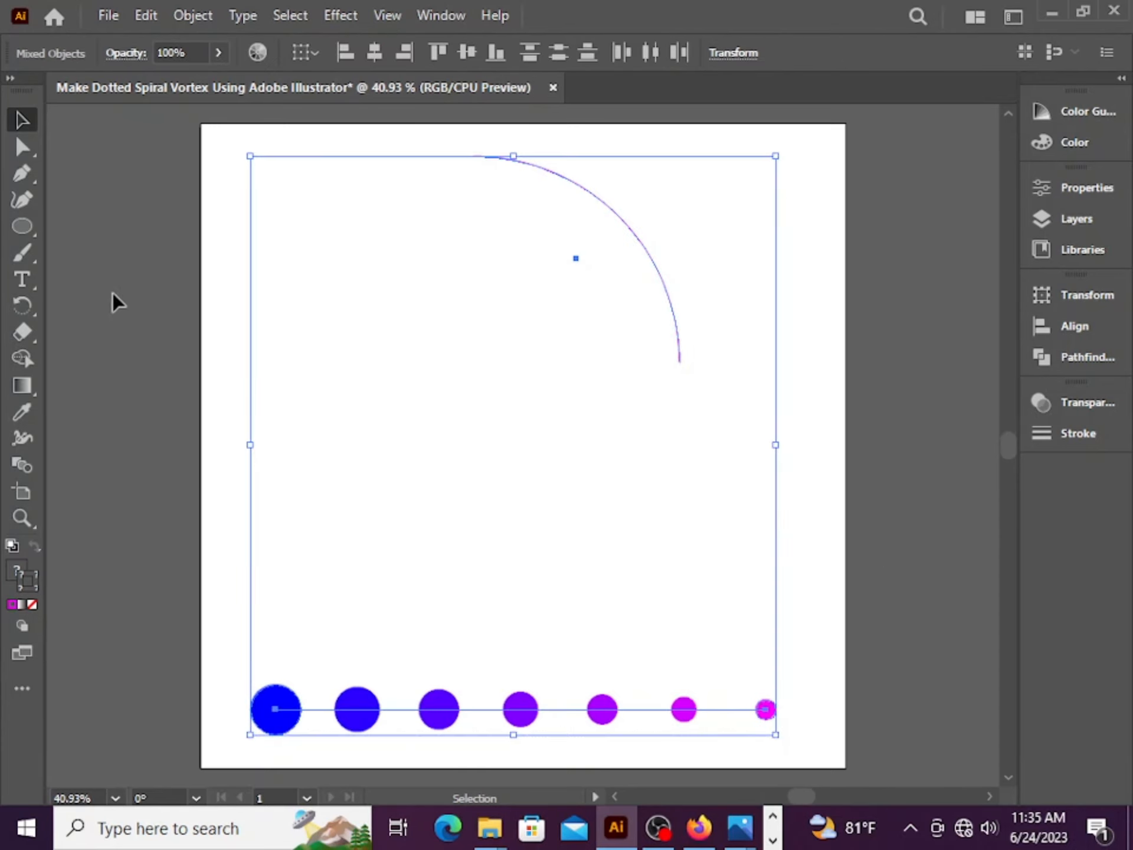
left_click(204, 14)
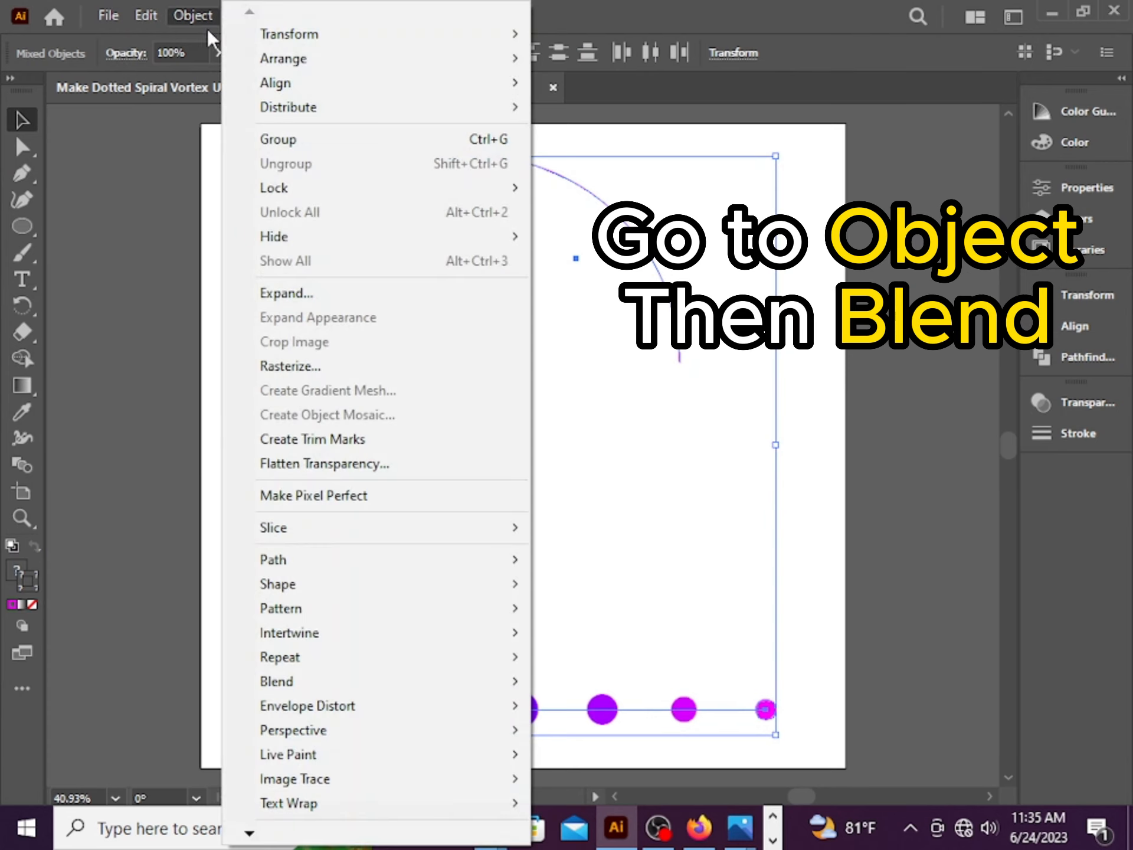
mouse_move(500, 659)
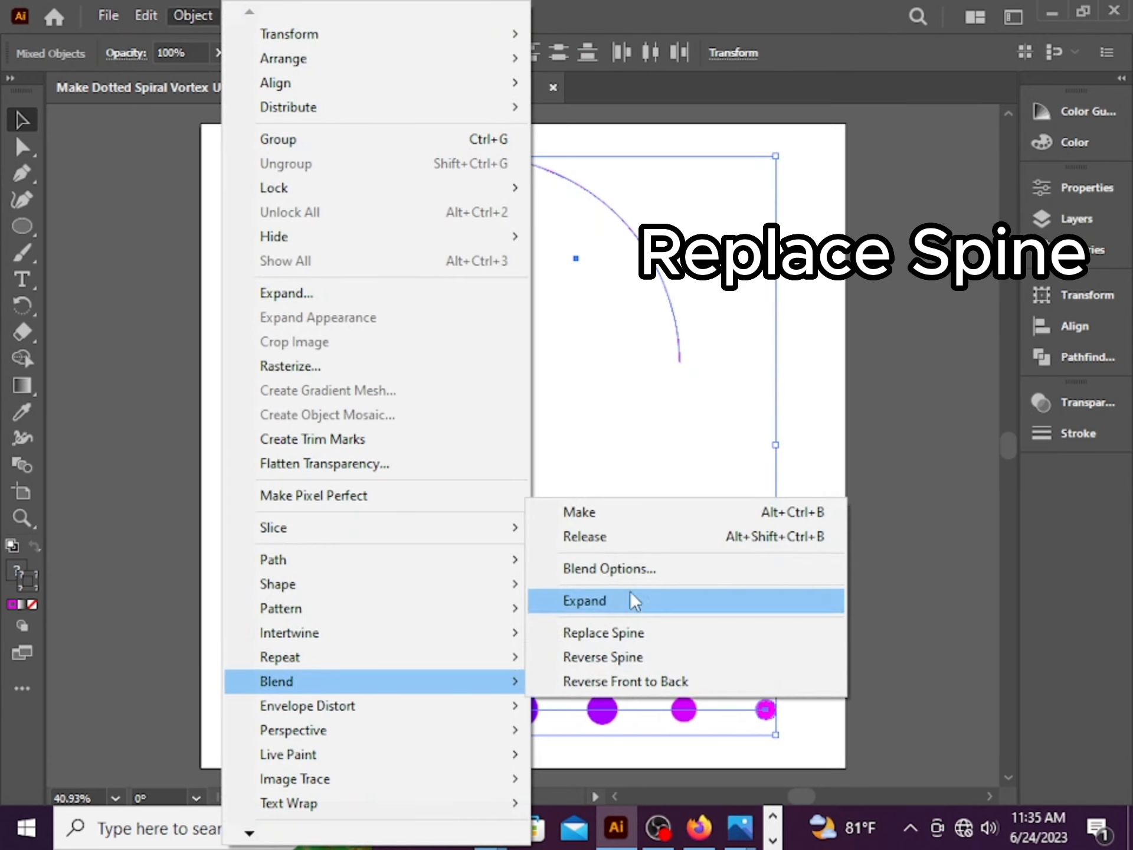
left_click(627, 632)
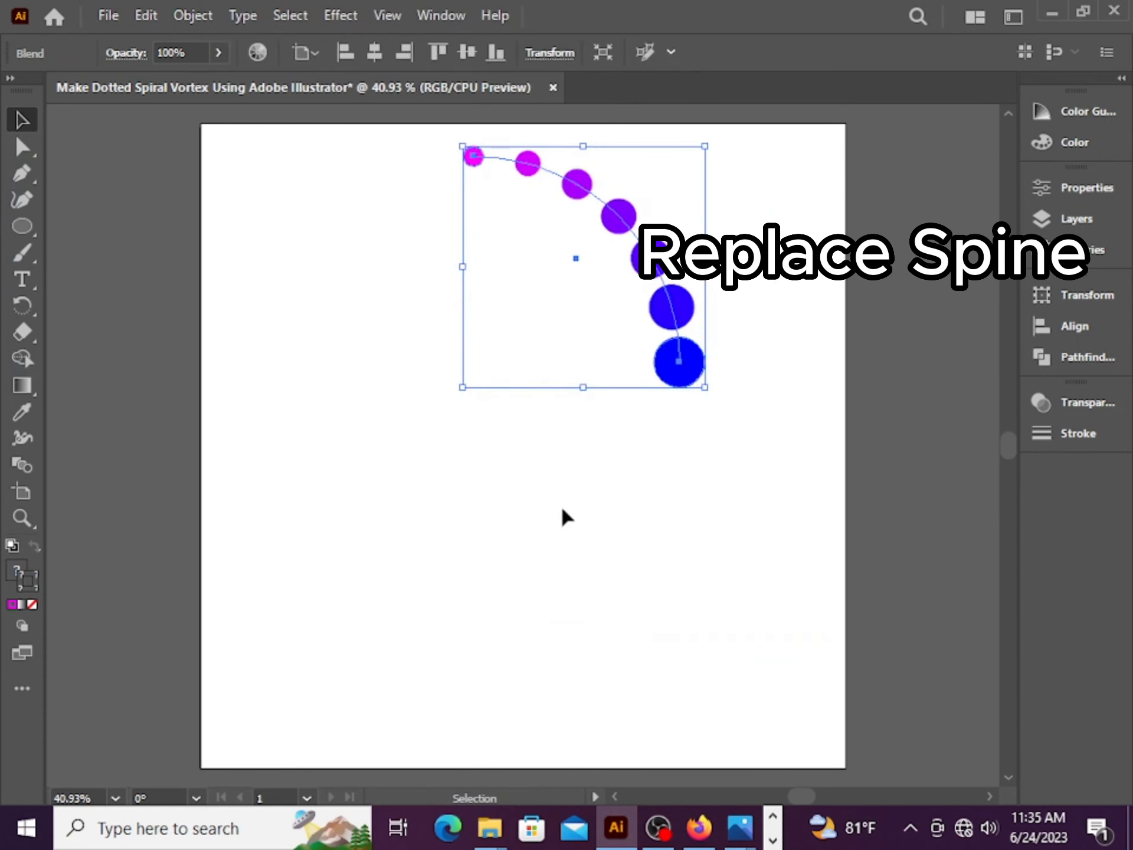
Reverse the blend's spine and move the curved blend slightly down and to the right
left_click(194, 16)
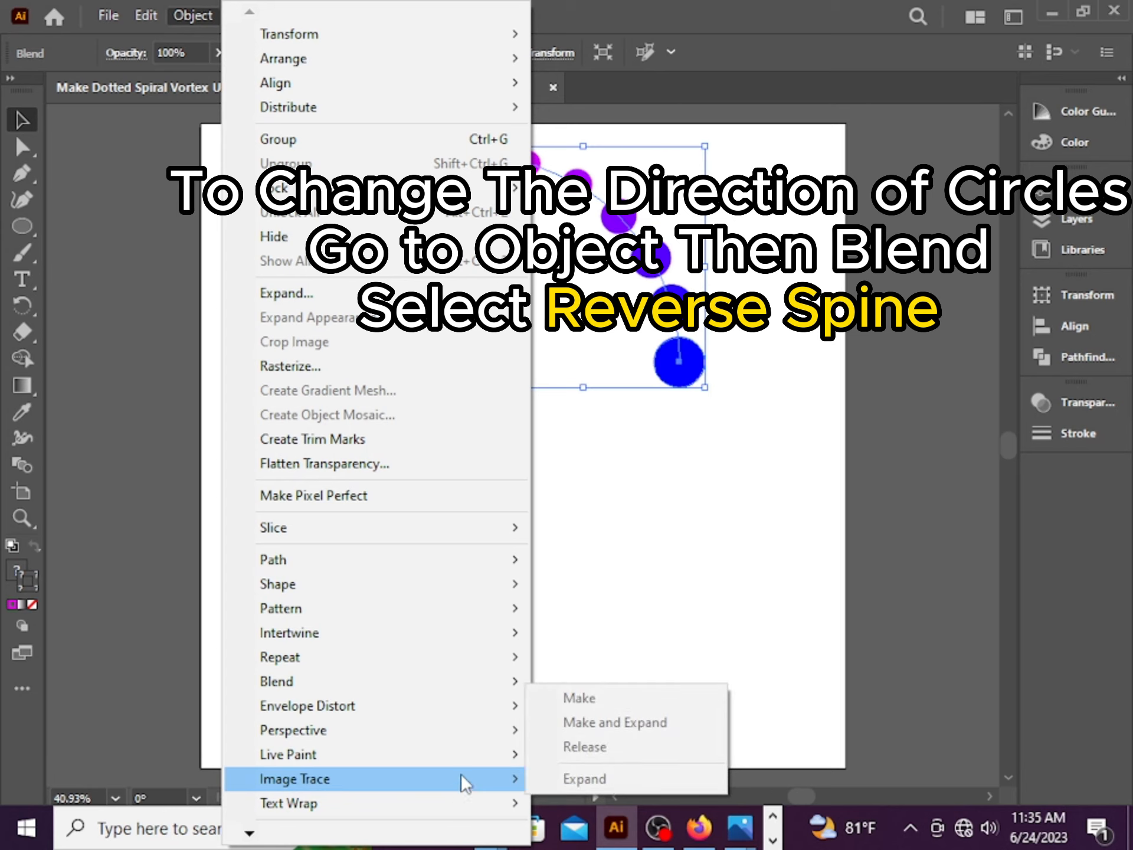
mouse_move(511, 676)
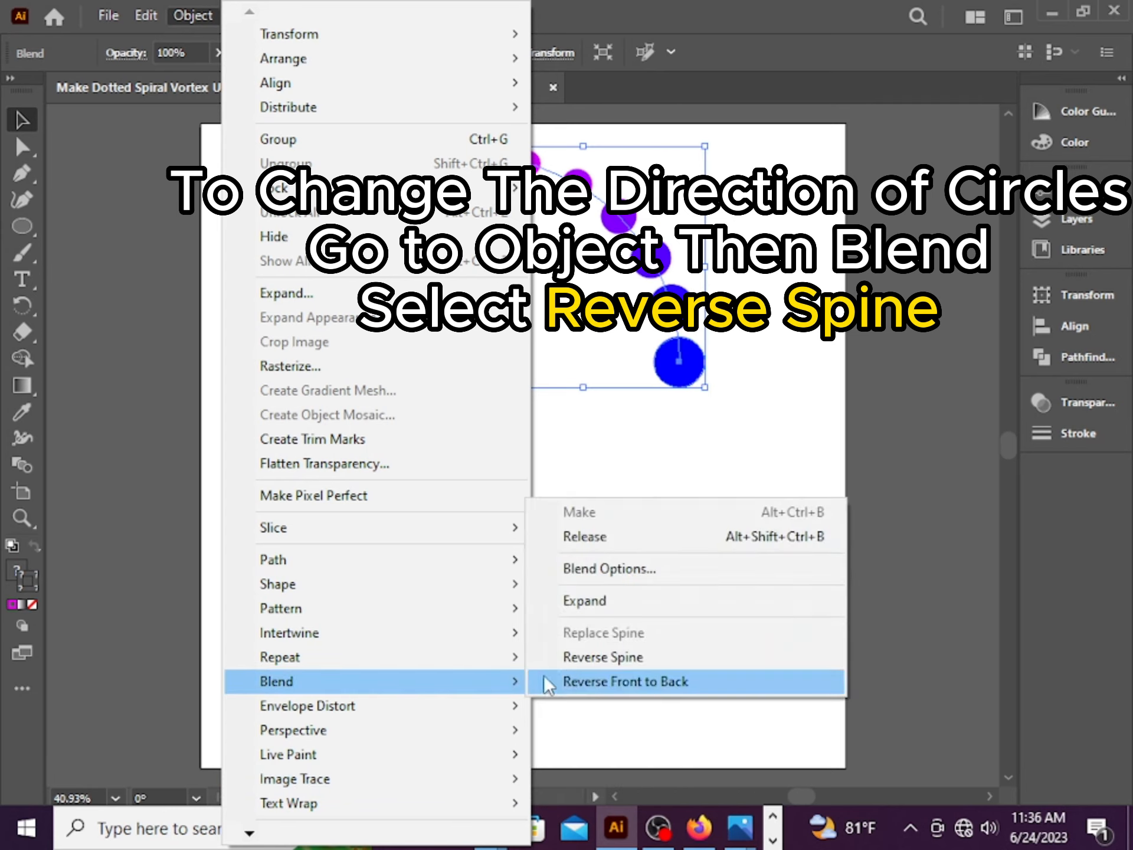
left_click(585, 659)
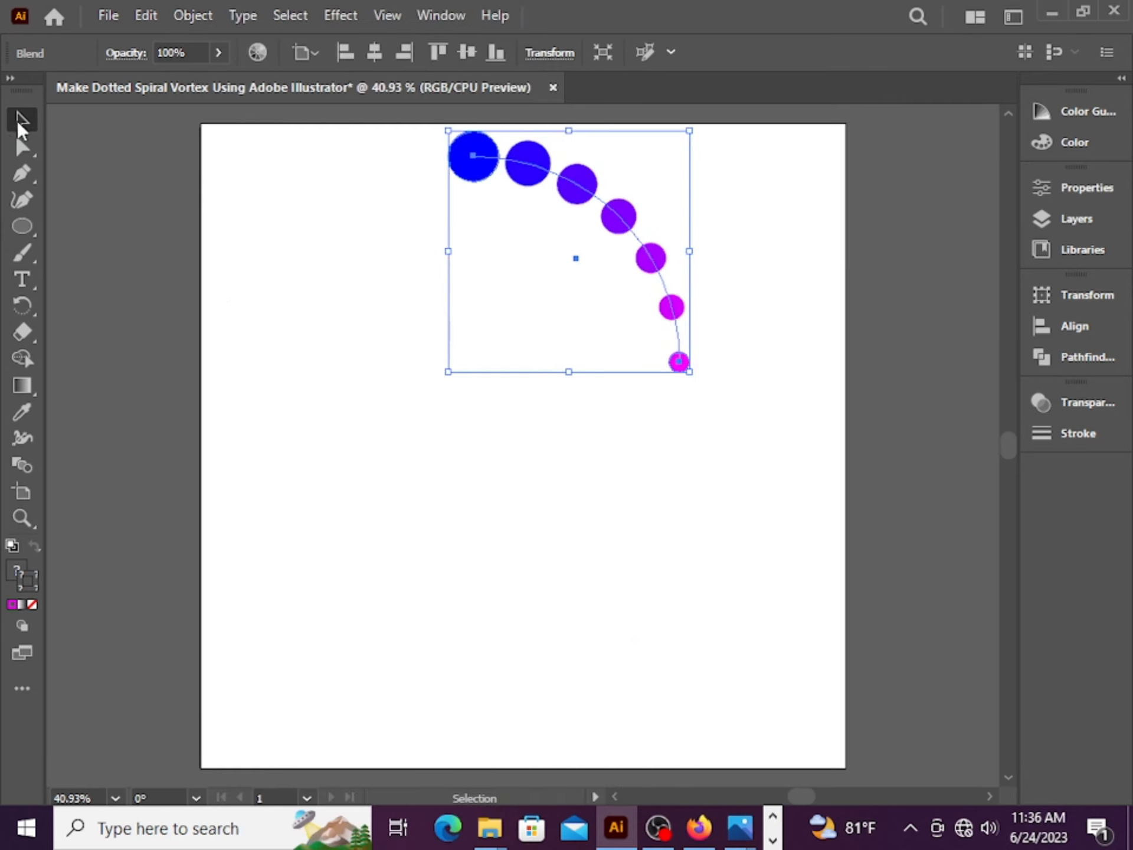
left_click_drag(624, 228, 660, 312)
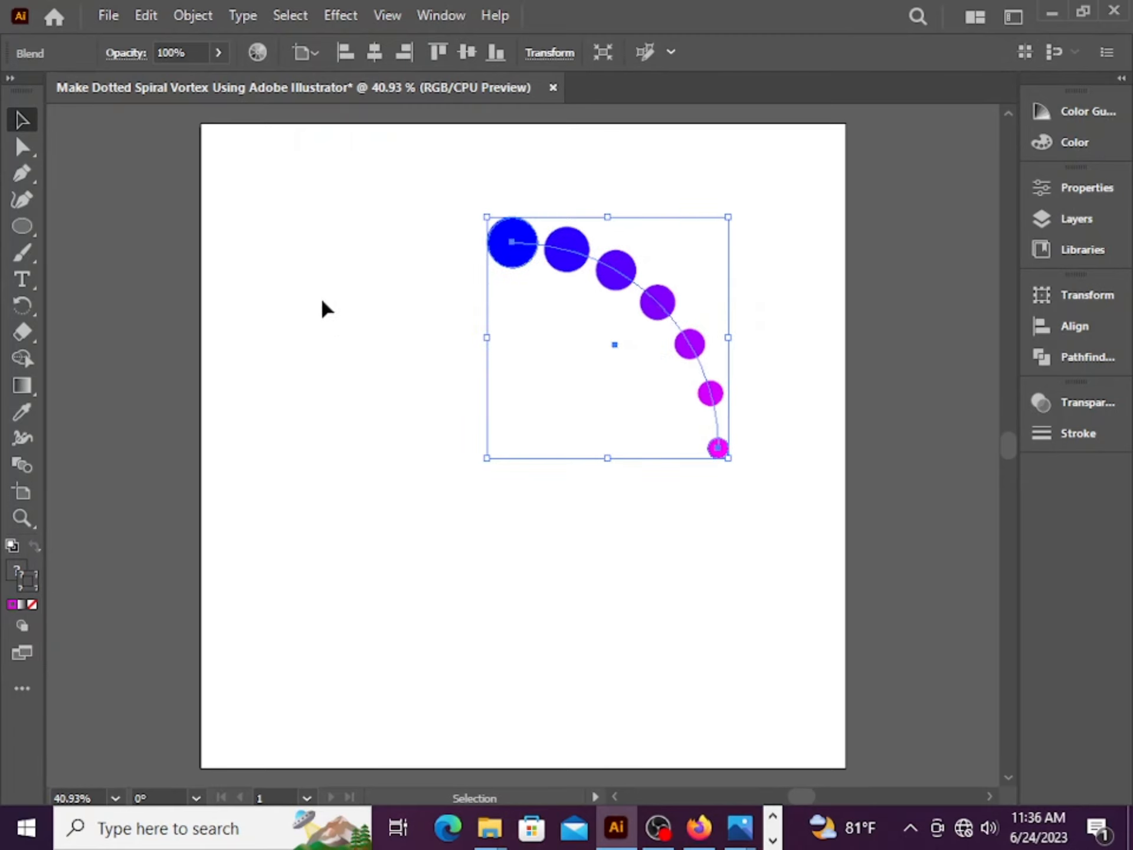
Draw a rectangle spanning from the blend's top-left circle center to its bottom-right end
left_click(31, 232)
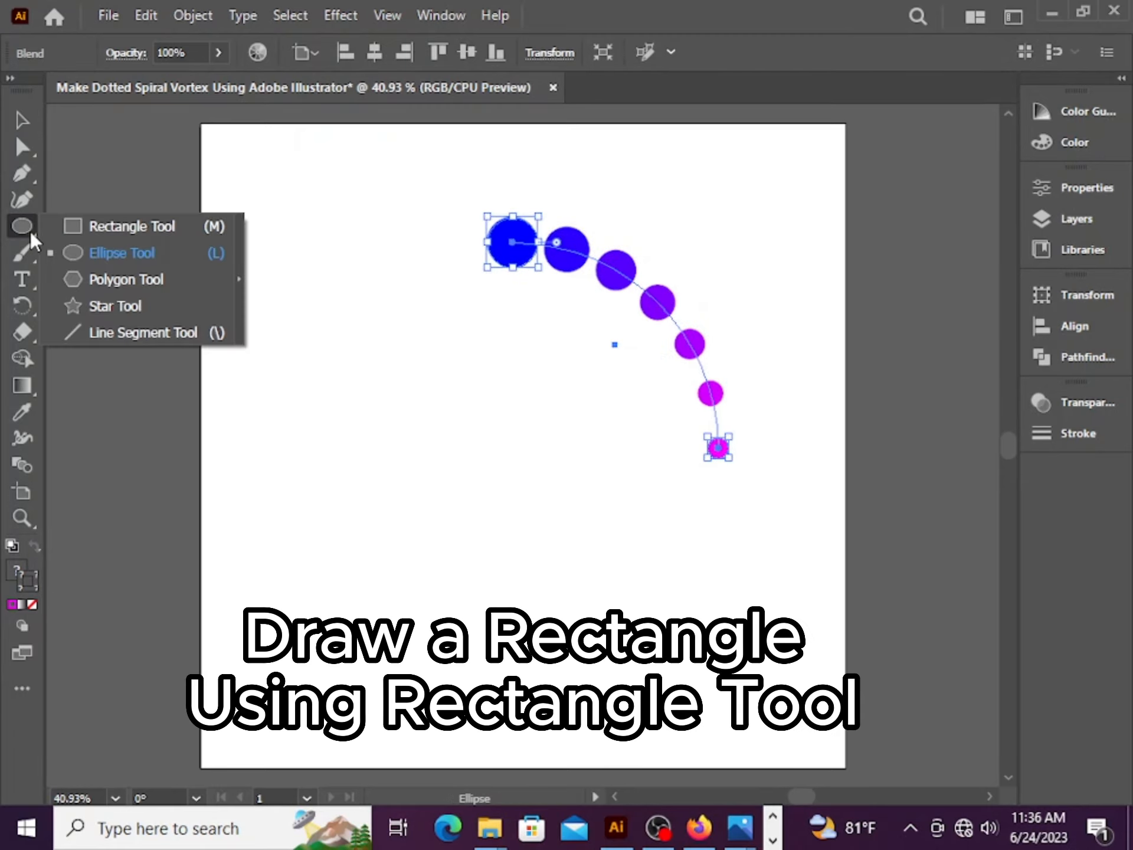
left_click(90, 228)
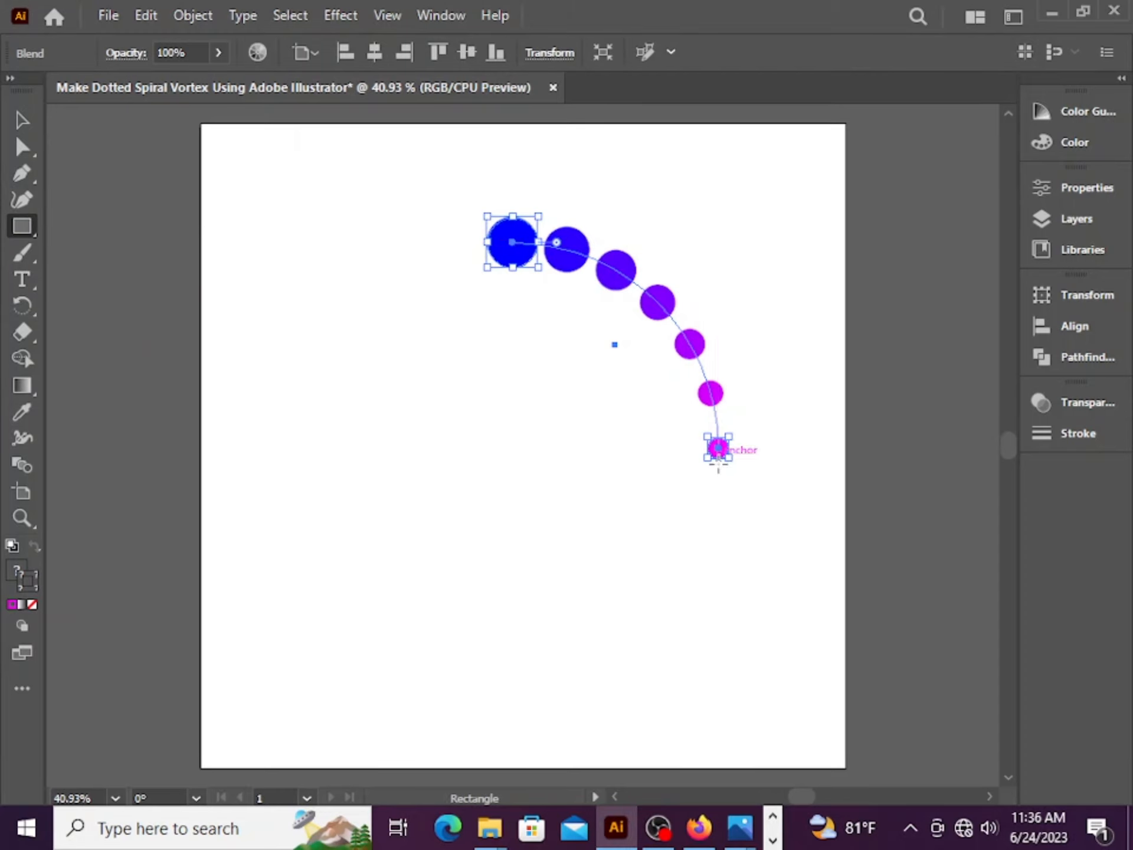
mouse_move(712, 471)
left_mouse_down()
mouse_move(536, 256)
mouse_move(509, 244)
mouse_move(510, 222)
mouse_move(511, 242)
left_mouse_up()
left_click_drag(513, 275, 513, 241)
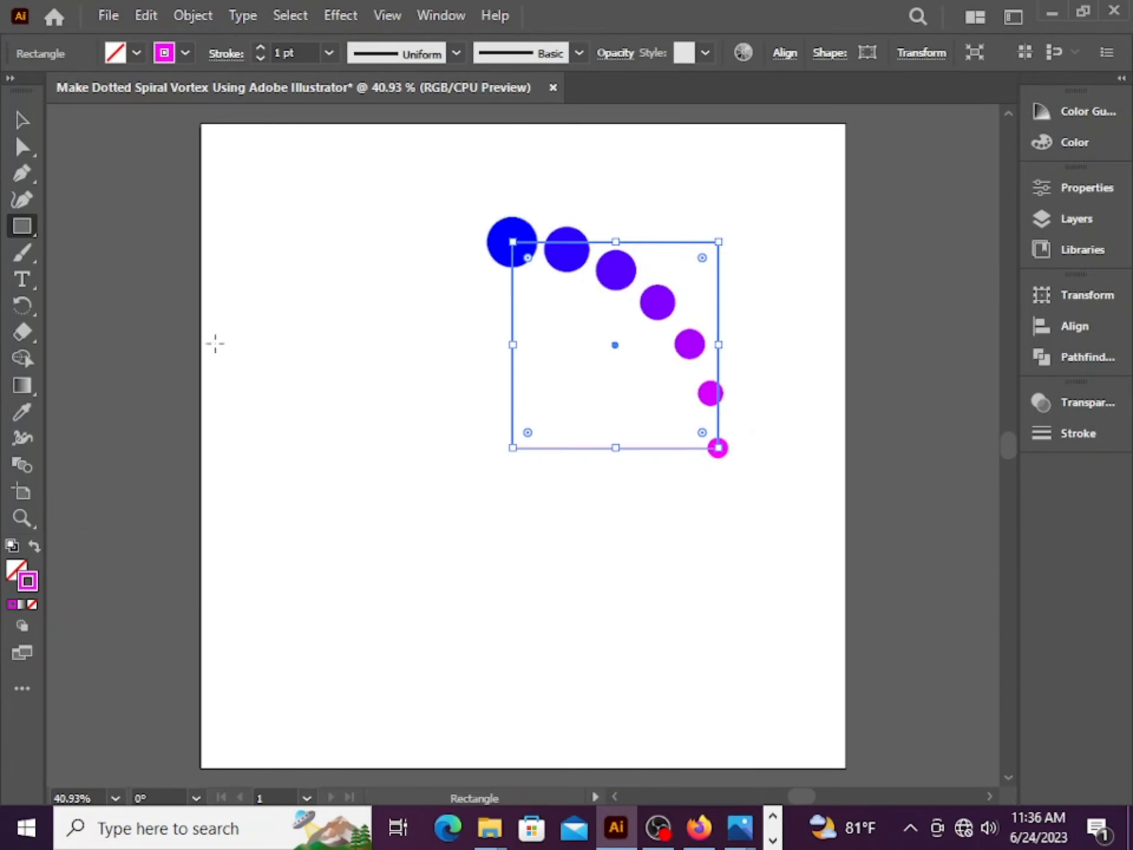
Select the curved blend and rectangle and duplicate them down and to the left
left_click(22, 119)
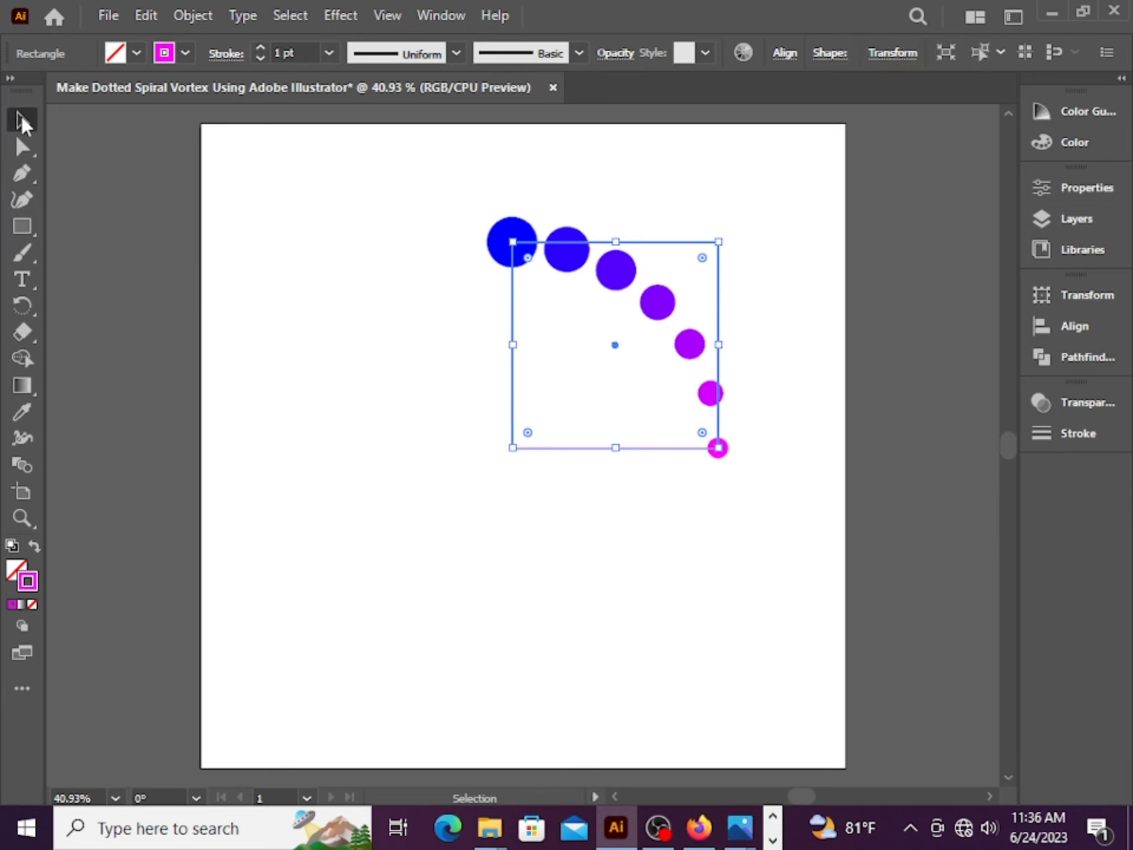
left_click(261, 349)
left_click_drag(759, 576, 369, 184)
key("ctrl")
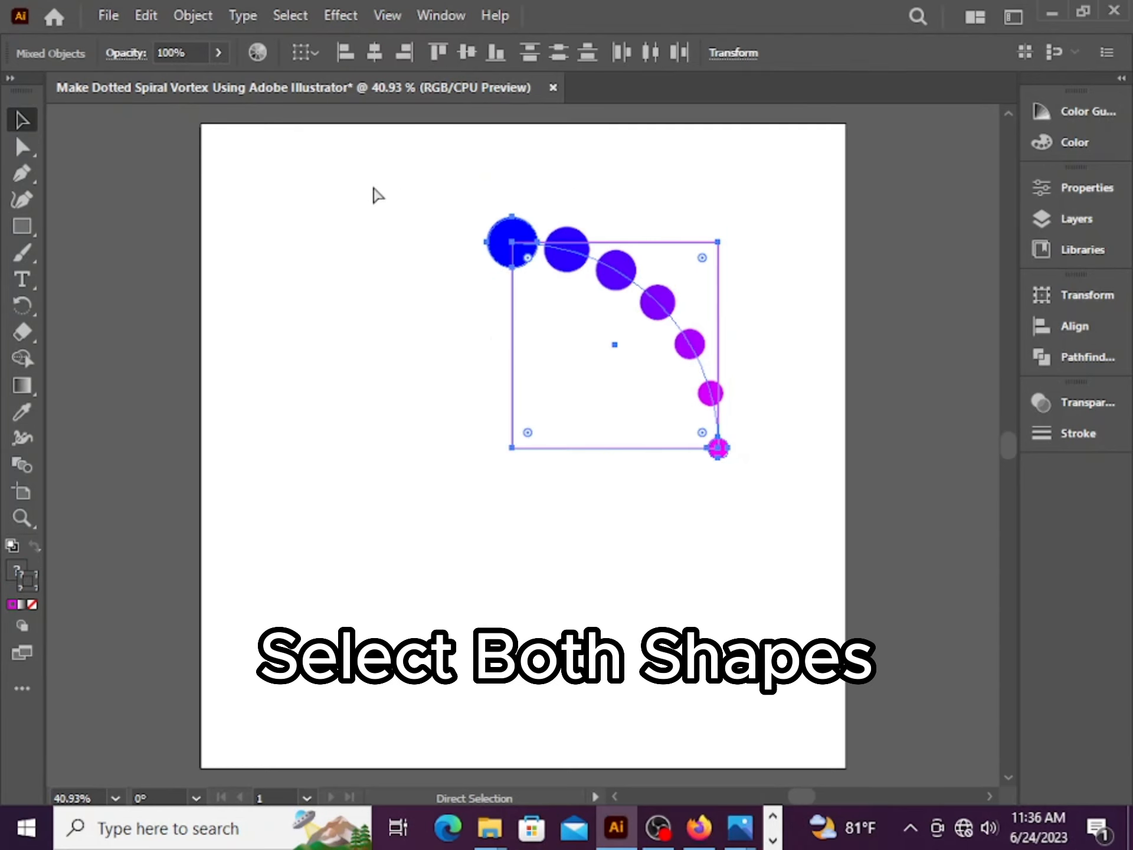
left_click_drag(570, 451, 369, 656)
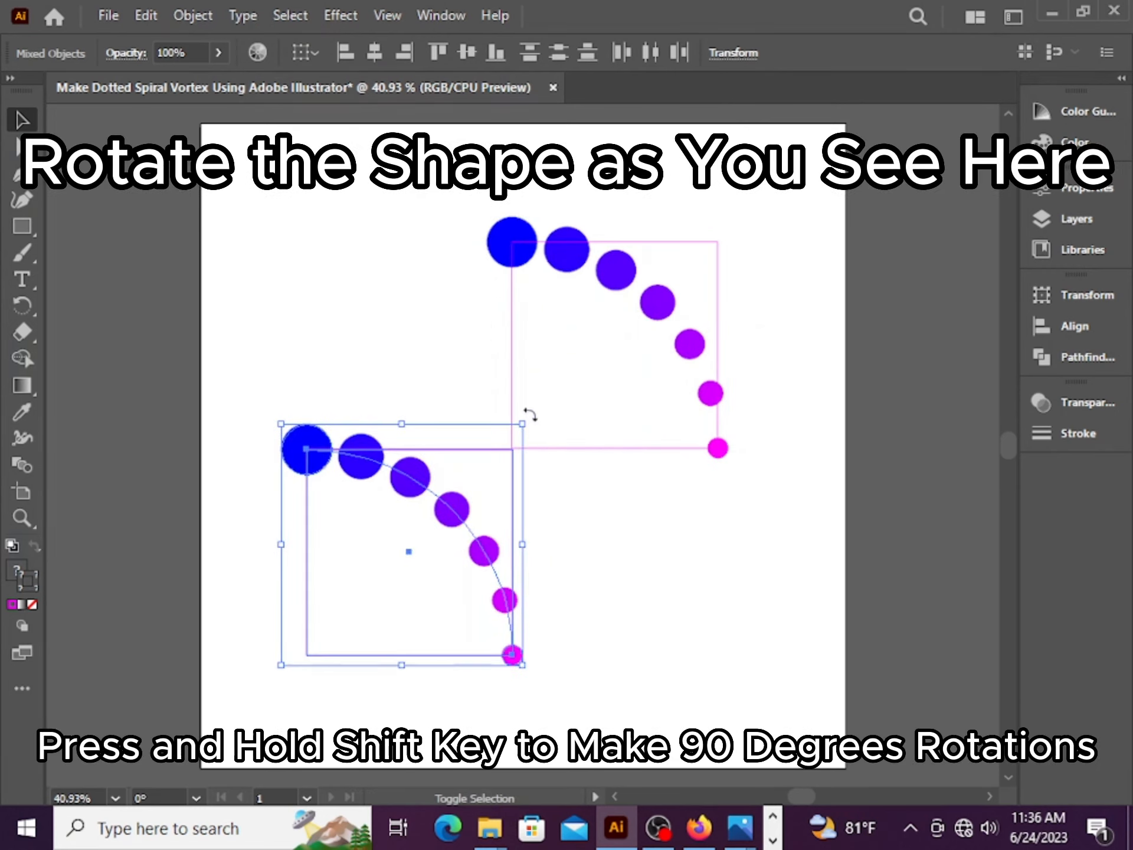
Rotate the copy 180 degrees and position it so its rectangle's top-right corner meets the original's bottom-left corner
left_click_drag(528, 413, 308, 618)
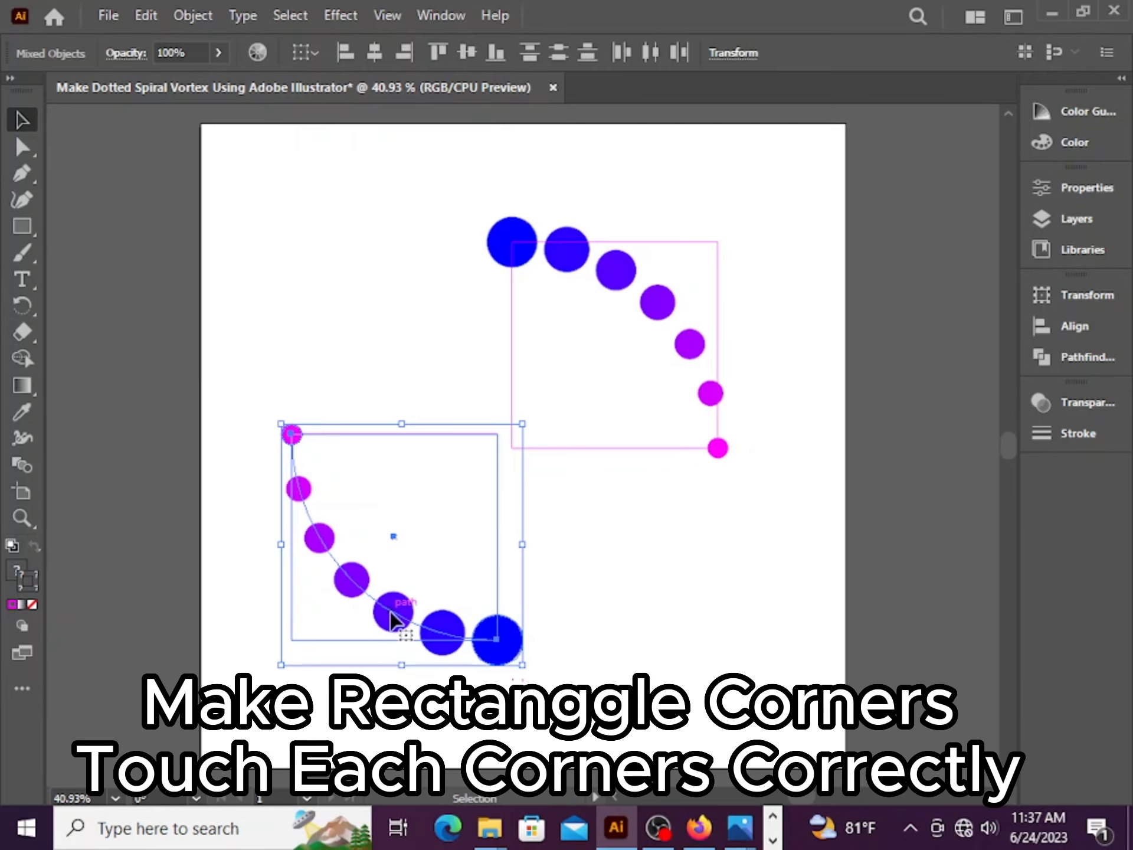
left_click_drag(393, 620, 412, 638)
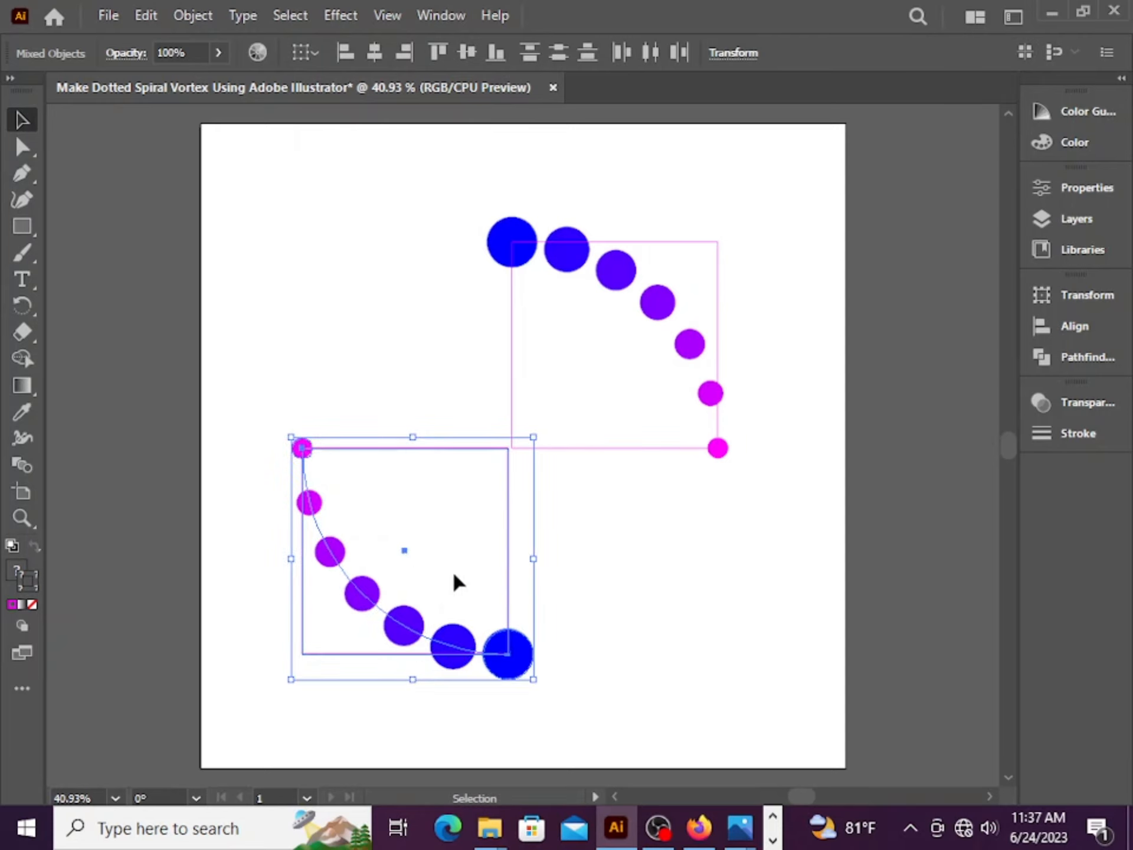
left_click(610, 505)
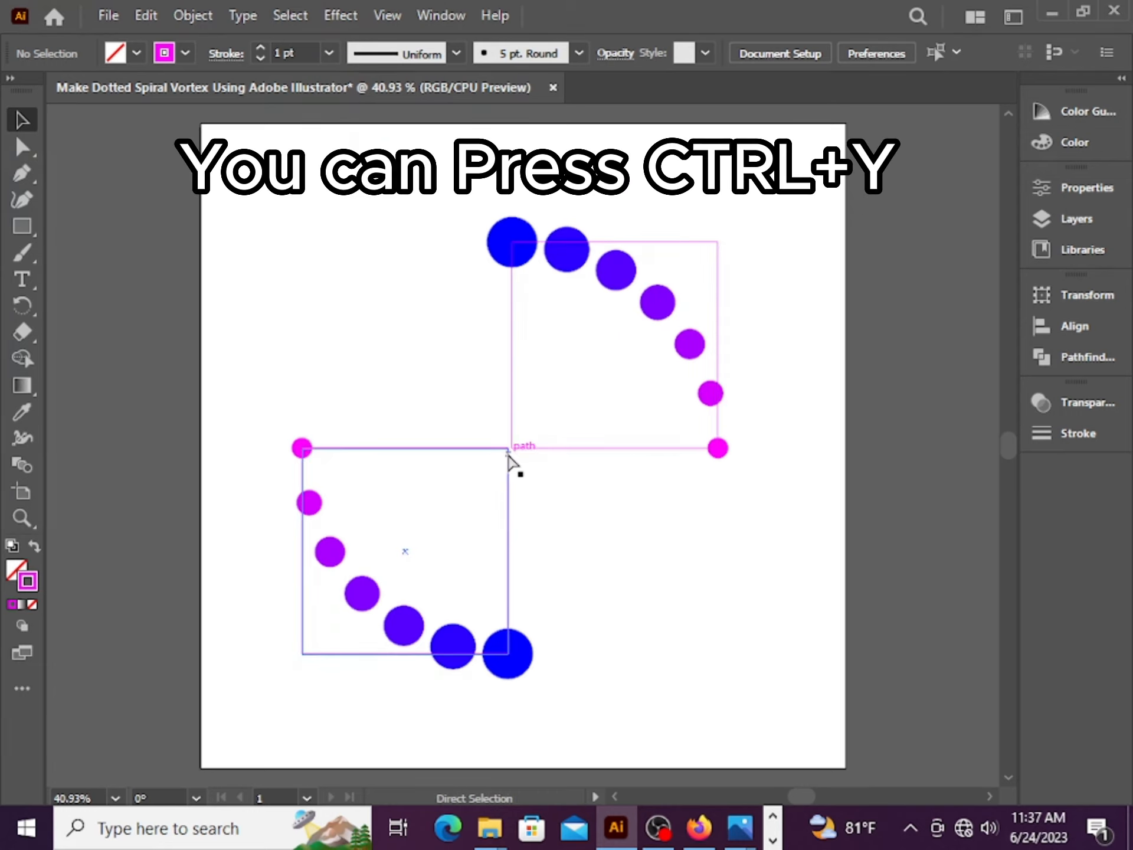
In Outline view, nudge the rotated copy so its rectangle's corner snaps onto the original rectangle's corner
key("ctrl+y")
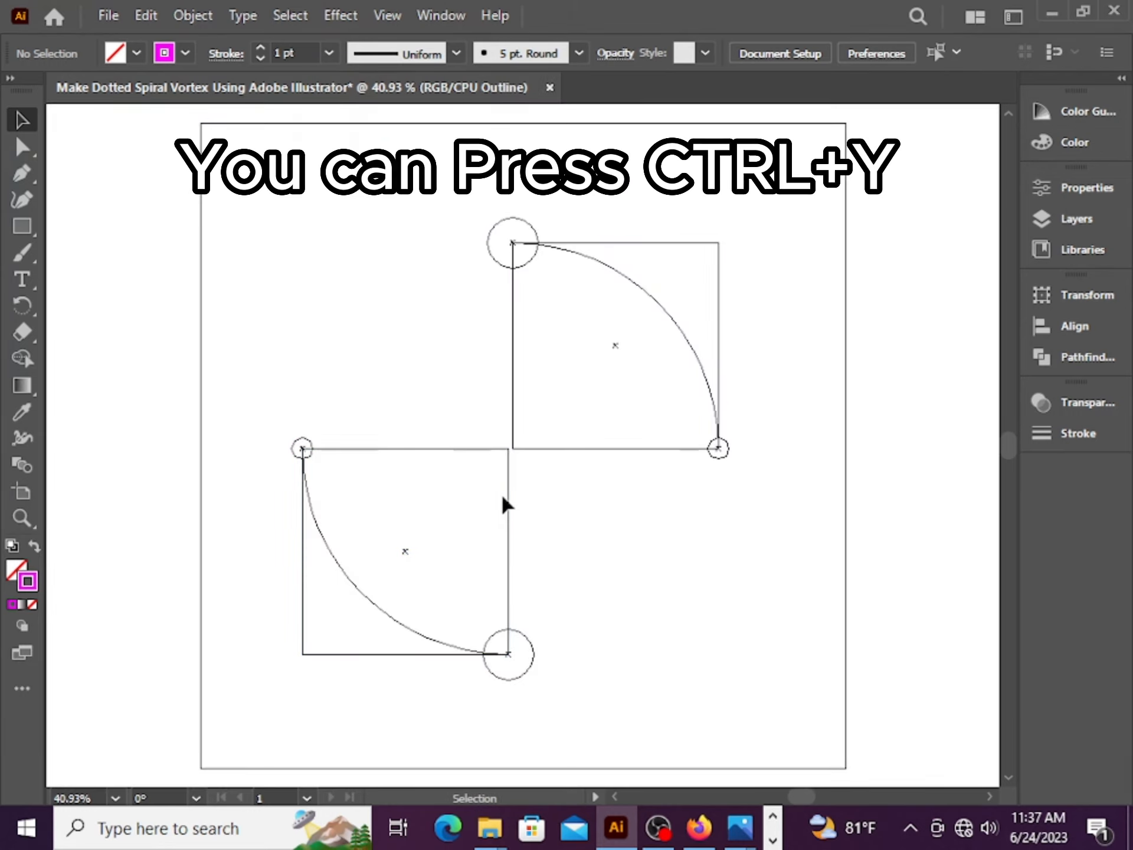
scroll(502, 492, "up", 5)
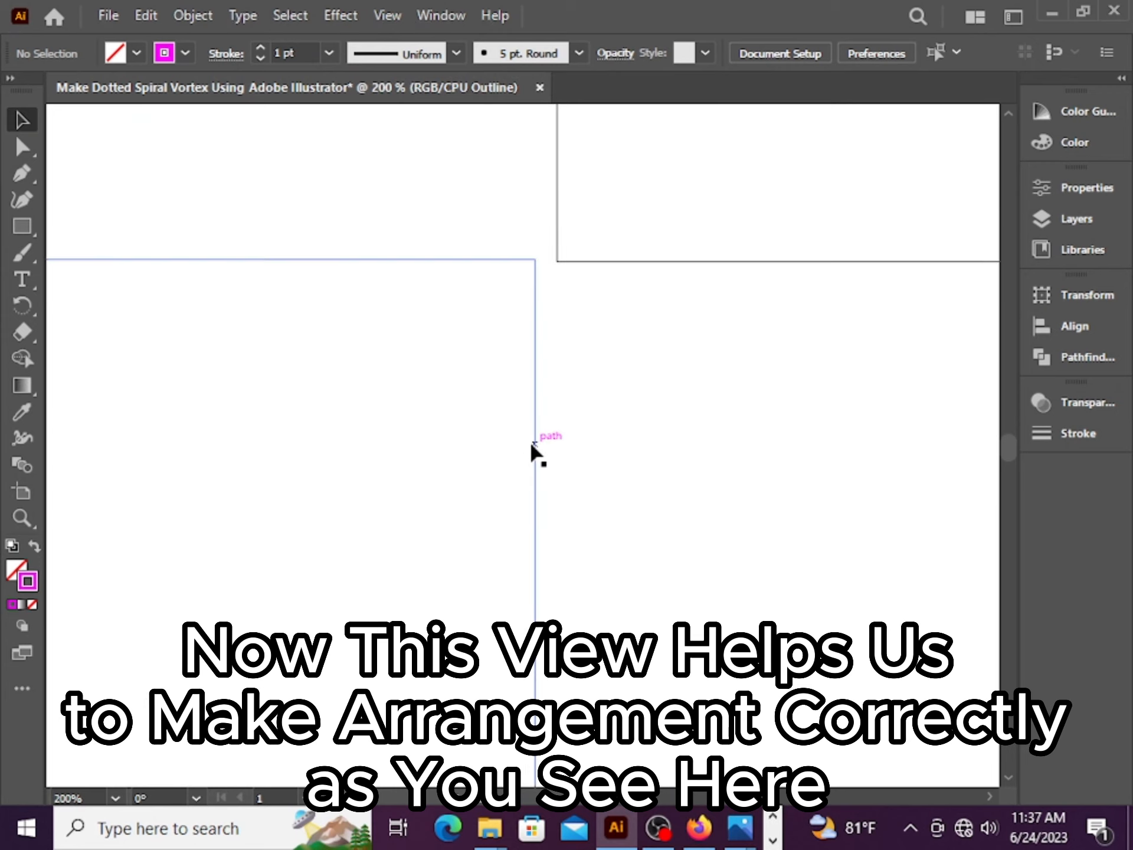
scroll(531, 448, "down", 5)
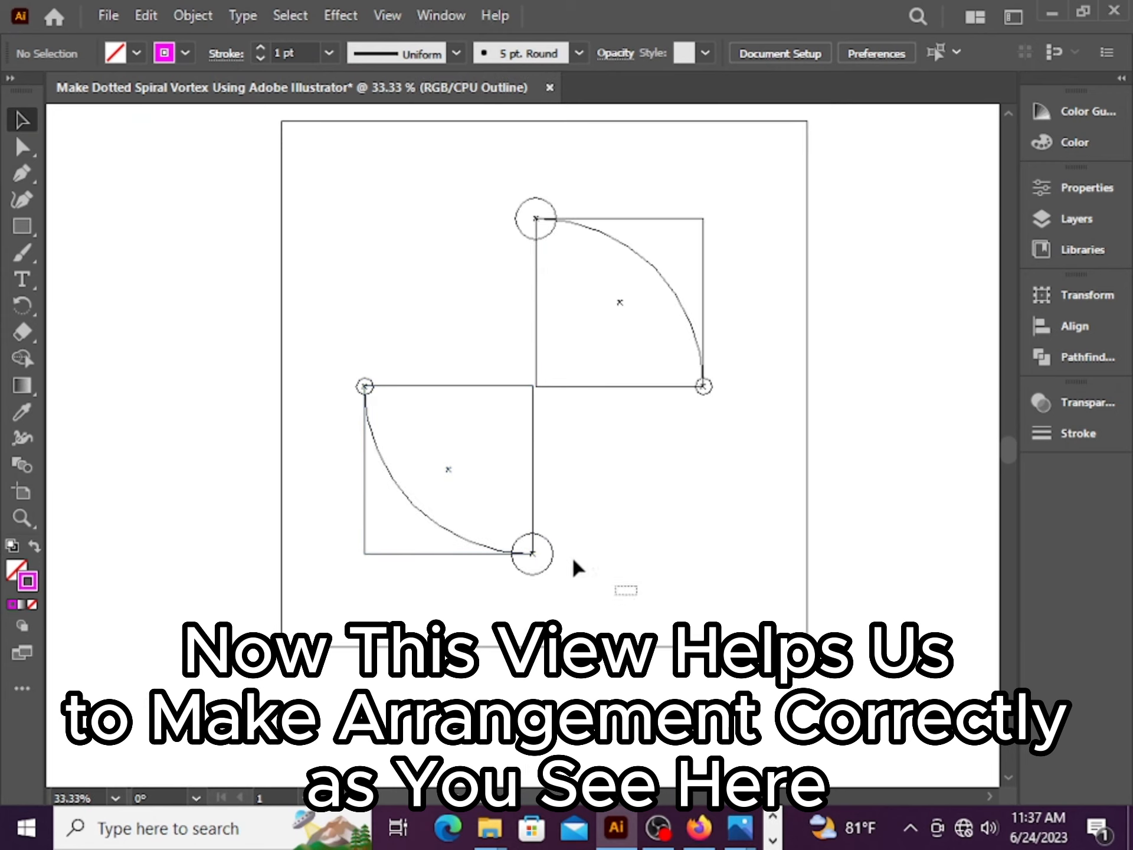
left_click_drag(574, 560, 359, 466)
scroll(515, 490, "up", 4)
scroll(604, 511, "up", 5)
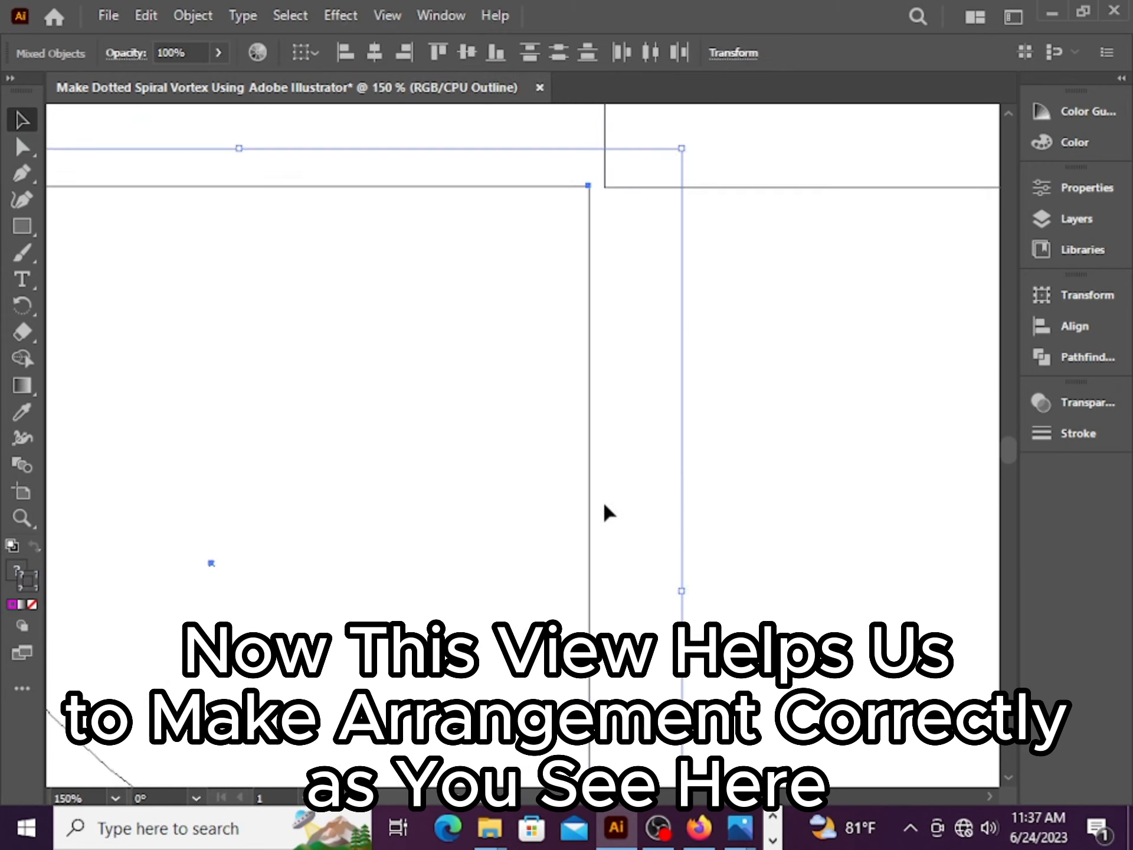
left_click_drag(589, 508, 607, 509)
scroll(607, 509, "up", 4)
scroll(602, 522, "up", 6)
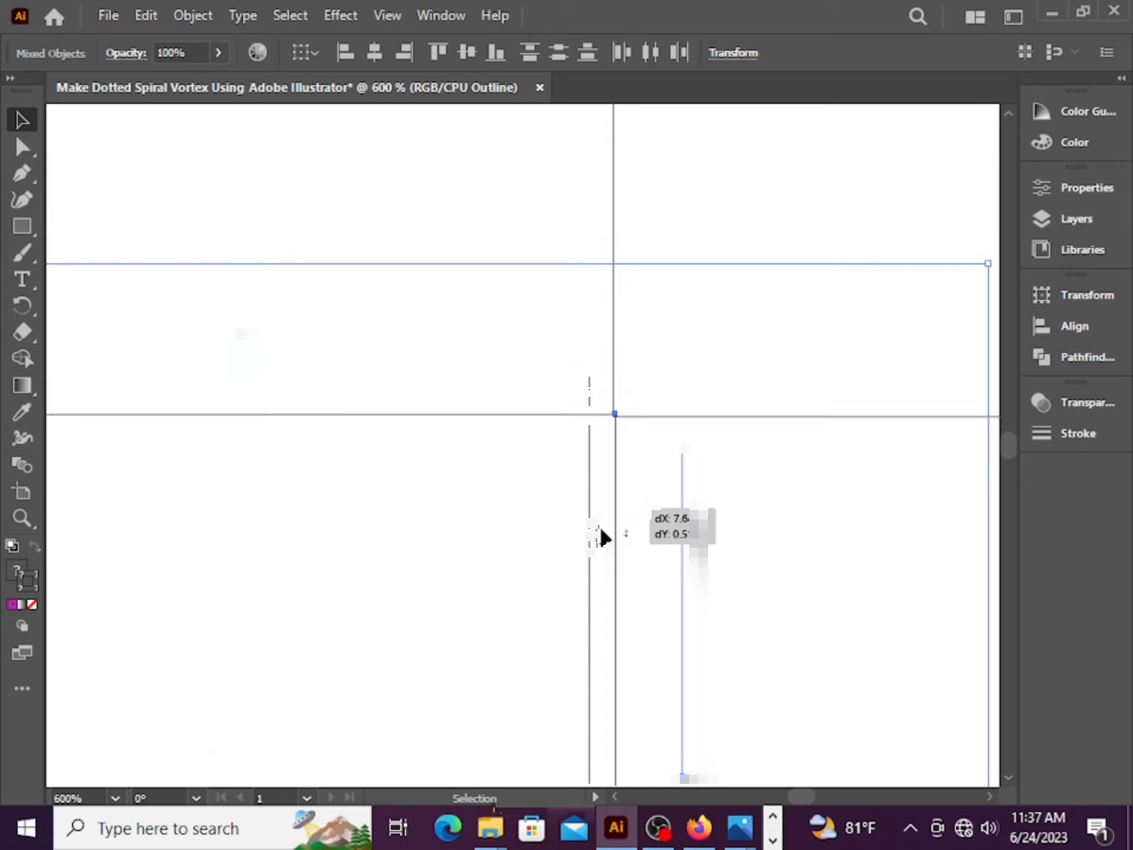
scroll(606, 586, "up", 3)
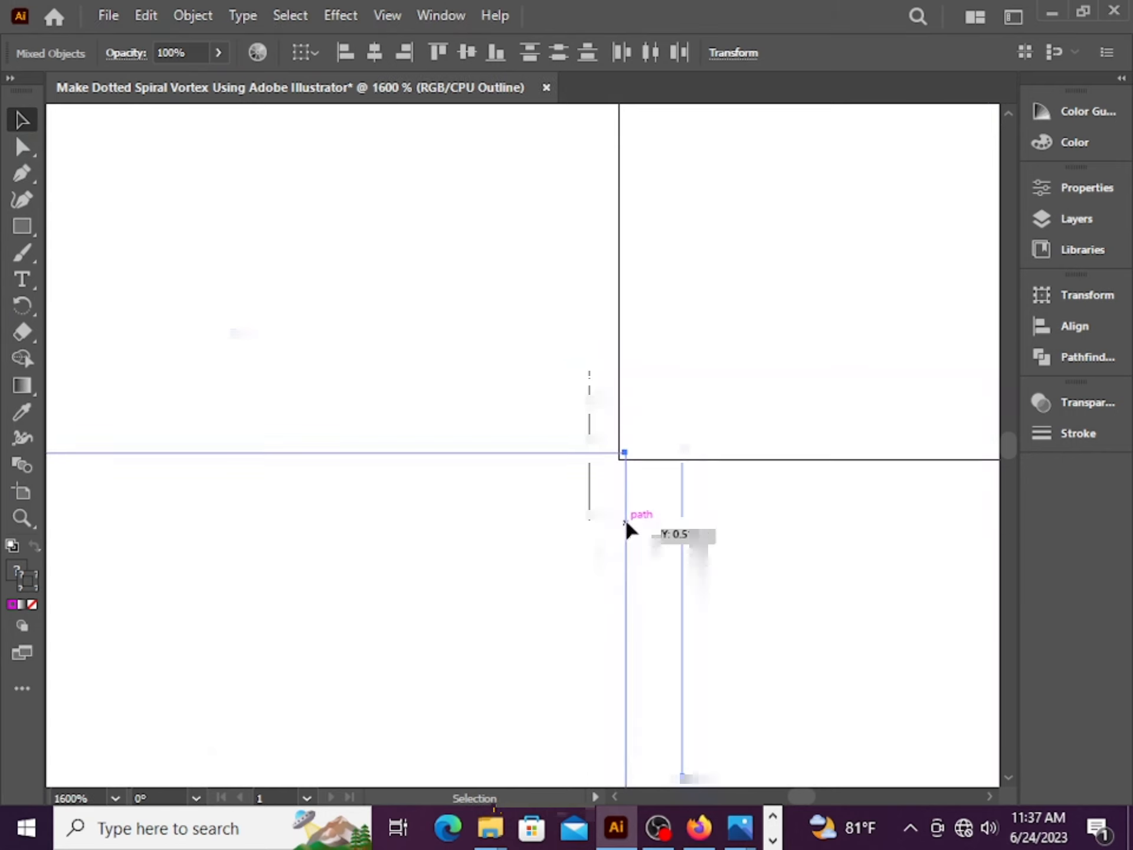
left_click_drag(624, 527, 618, 532)
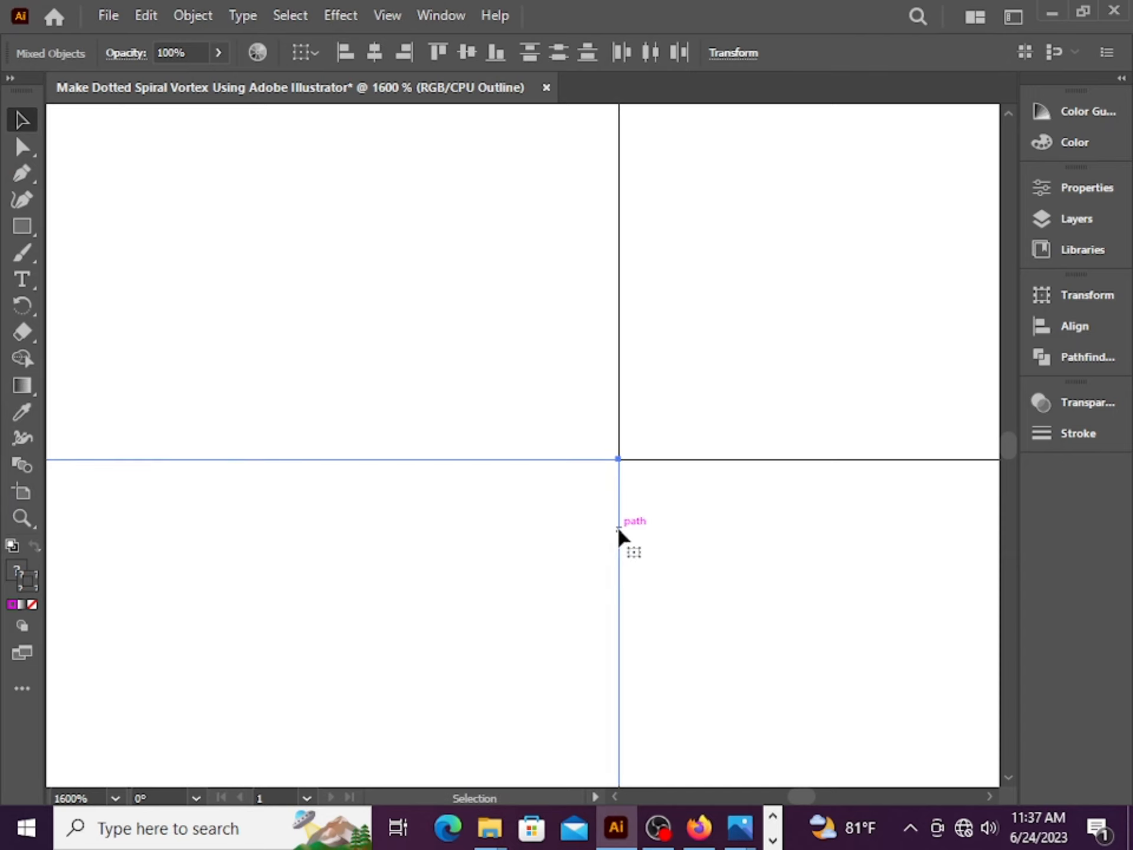
Refine the copy's position at very high zoom so both rectangle corners coincide exactly, then deselect
scroll(617, 532, "up", 4)
scroll(641, 466, "up", 6)
scroll(639, 488, "down", 7)
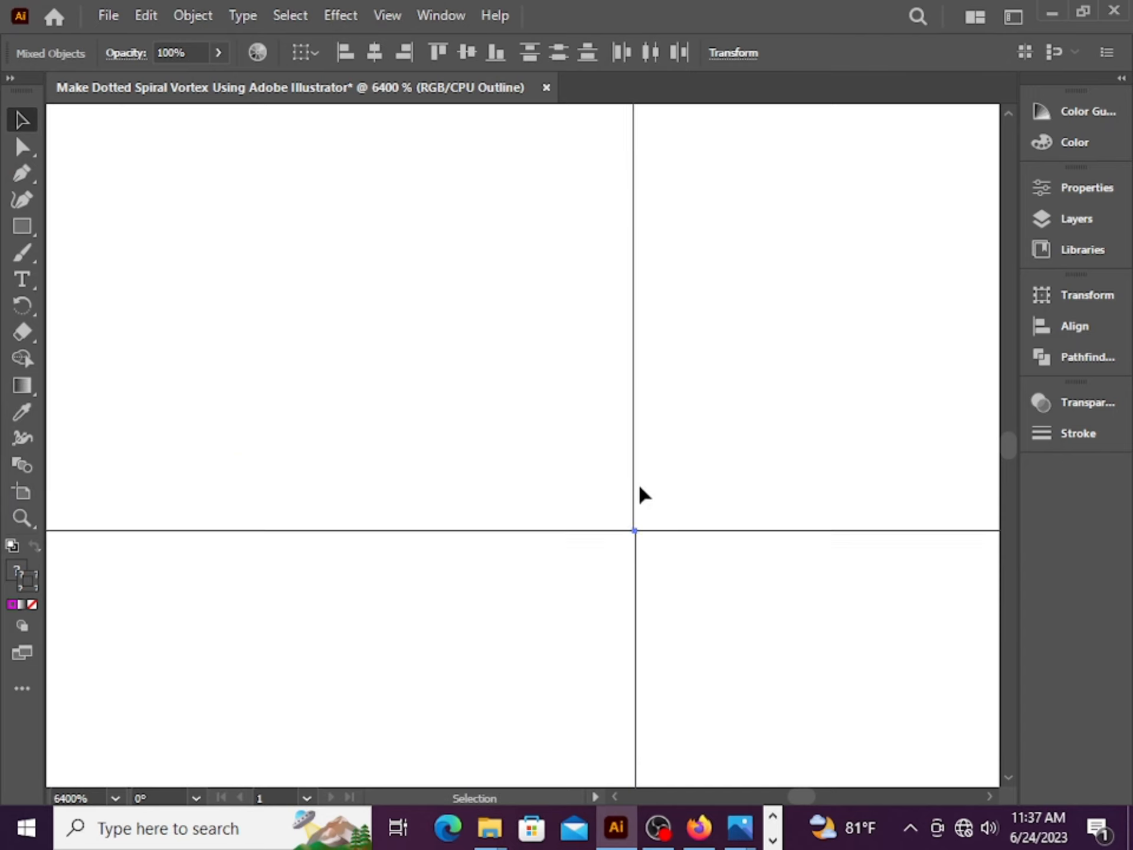
scroll(640, 488, "up", 3)
scroll(652, 547, "up", 3)
scroll(652, 548, "up", 2)
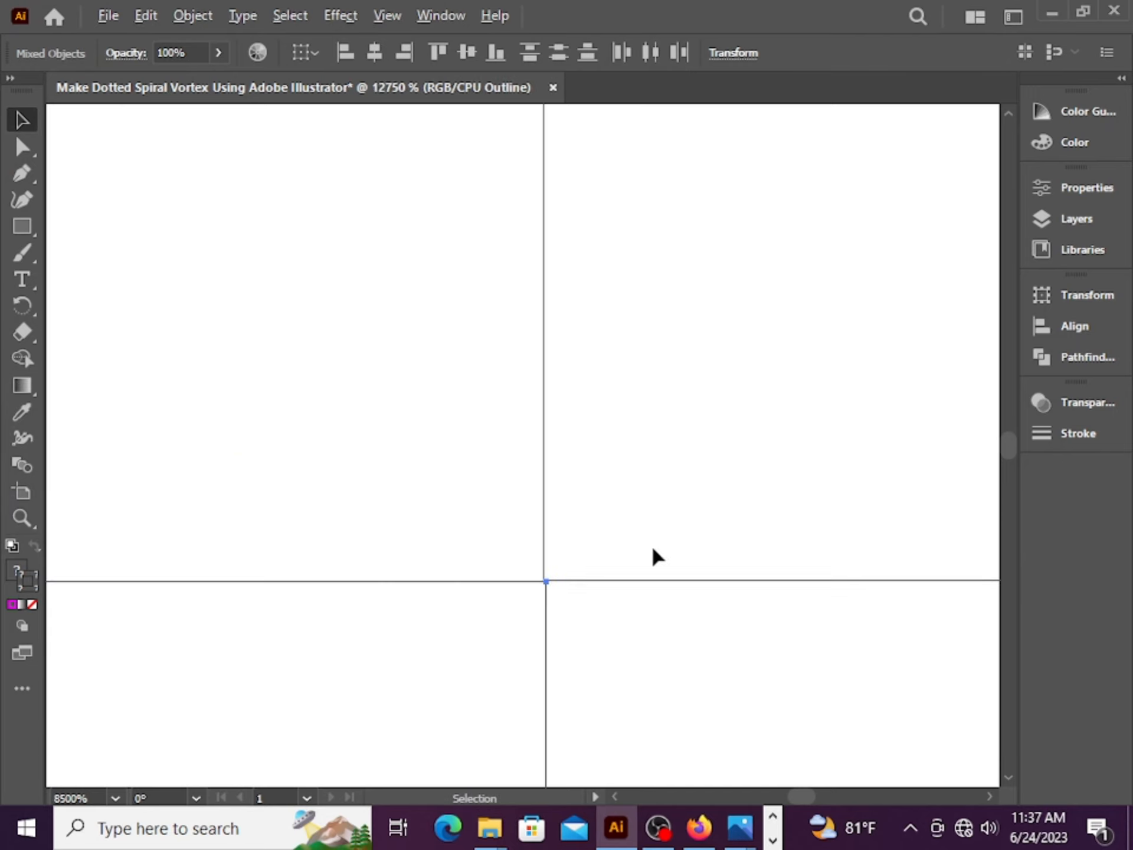
scroll(469, 716, "down", 6)
scroll(472, 720, "down", 3)
scroll(374, 412, "up", 9)
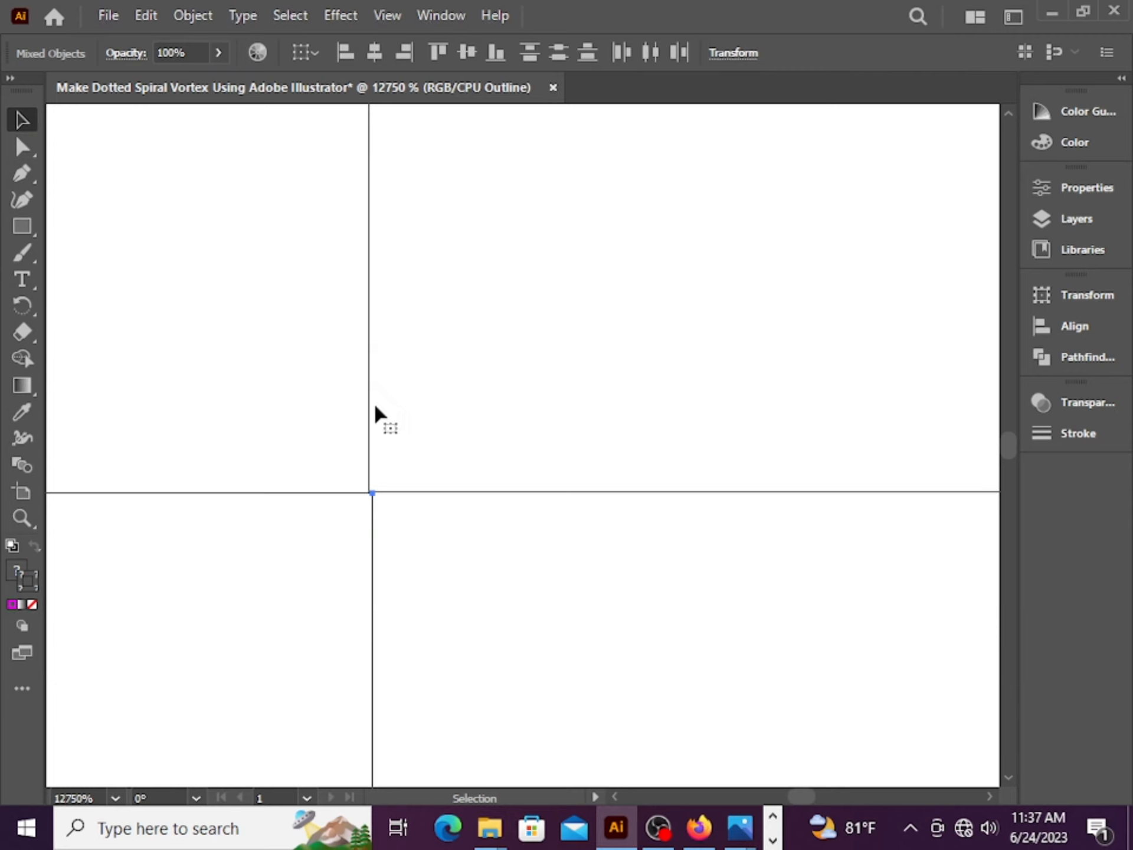
scroll(361, 556, "down", 3)
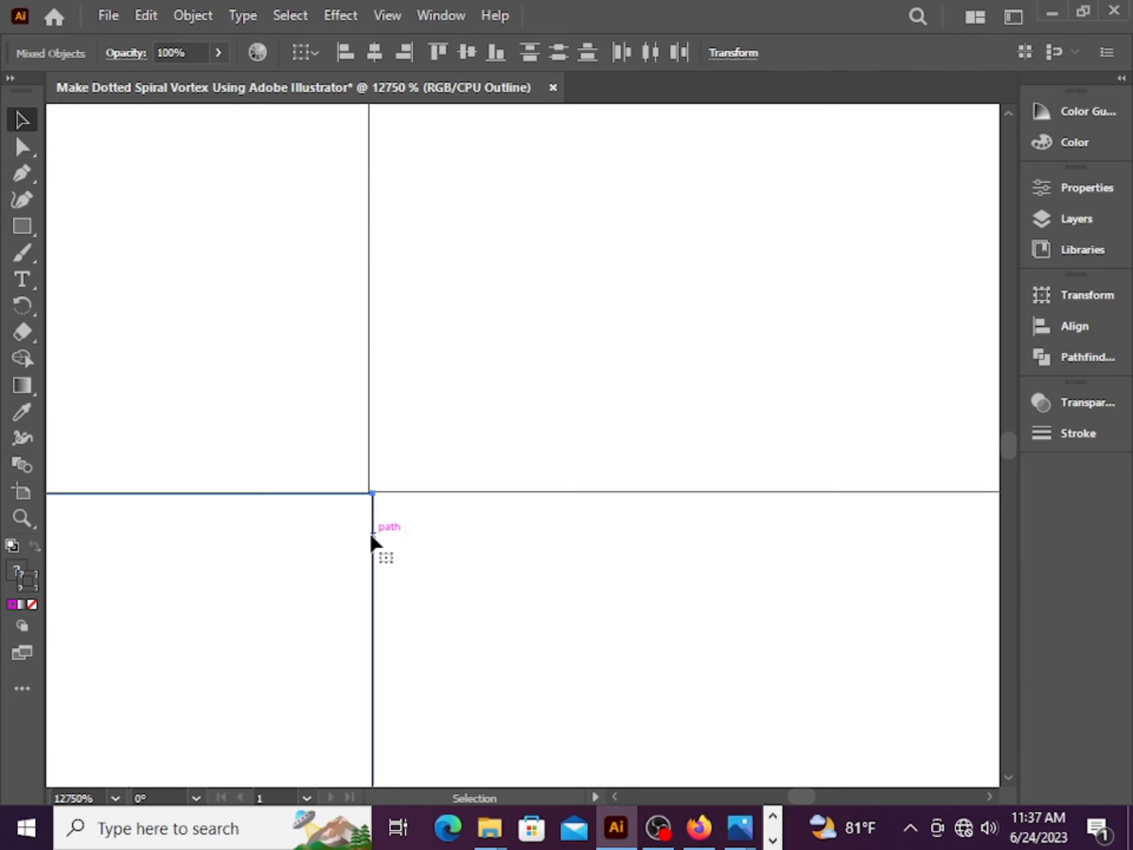
left_click_drag(374, 539, 378, 538)
left_click(430, 543)
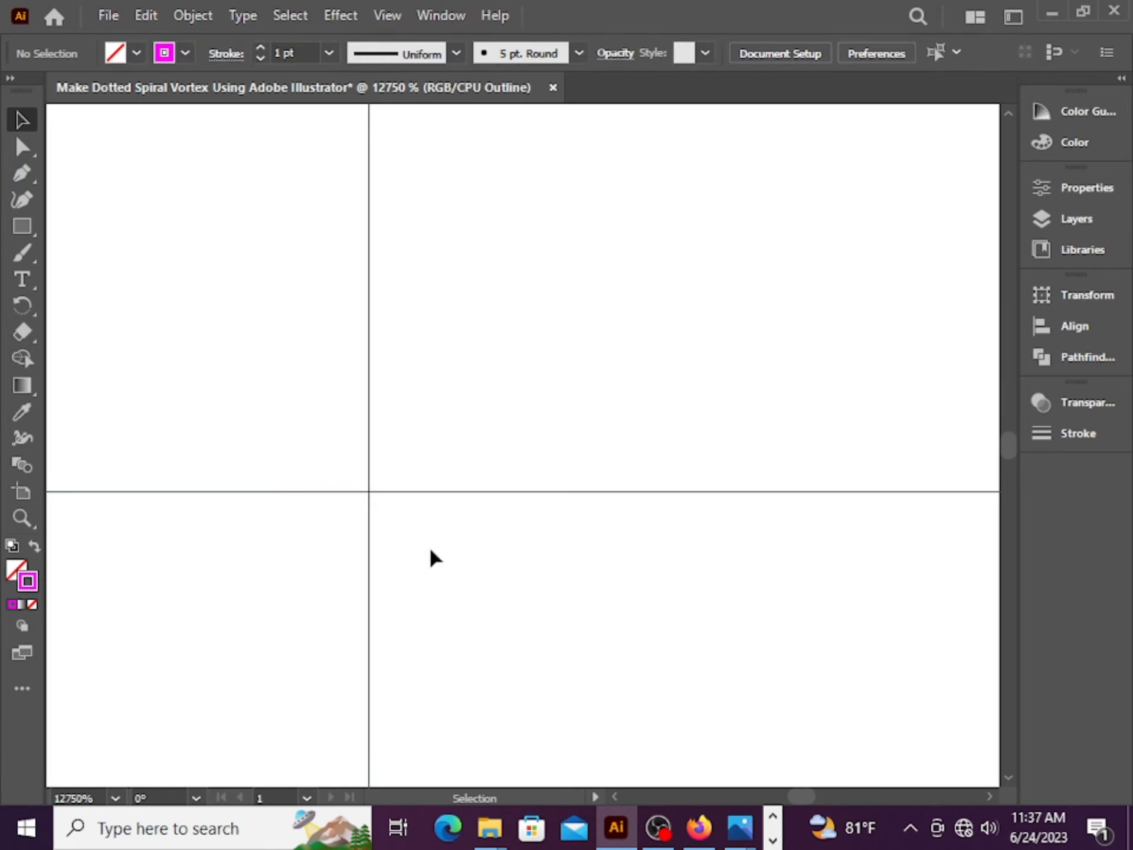
Return to Preview view and delete both guide rectangles
scroll(437, 579, "down", 10)
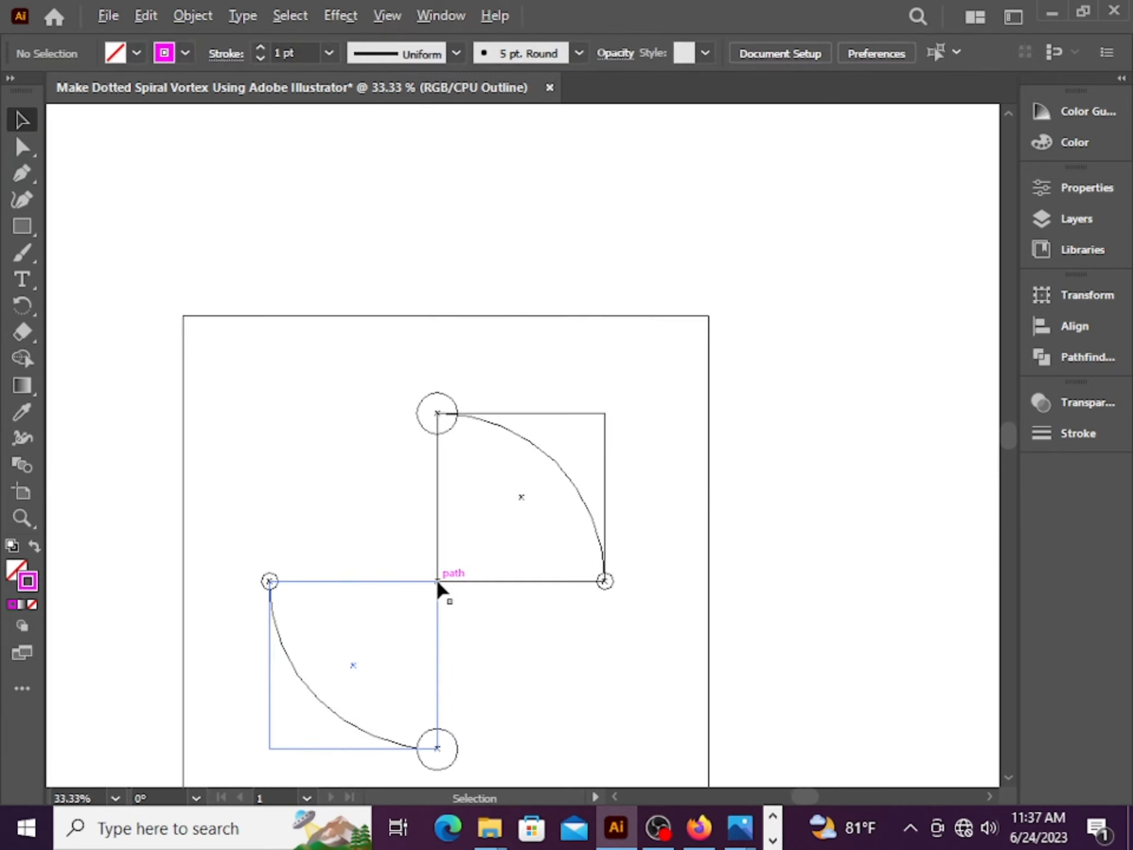
scroll(437, 582, "down", 1)
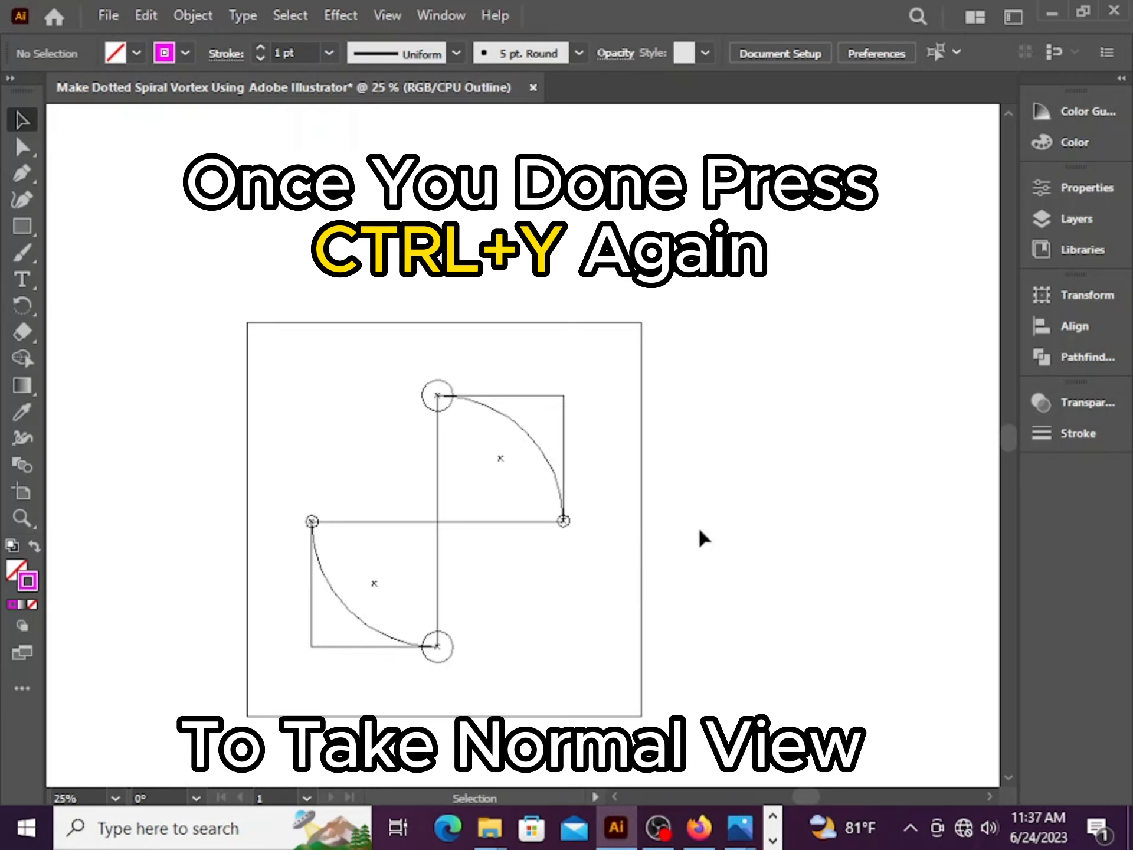
key("ctrl")
key("ctrl+y")
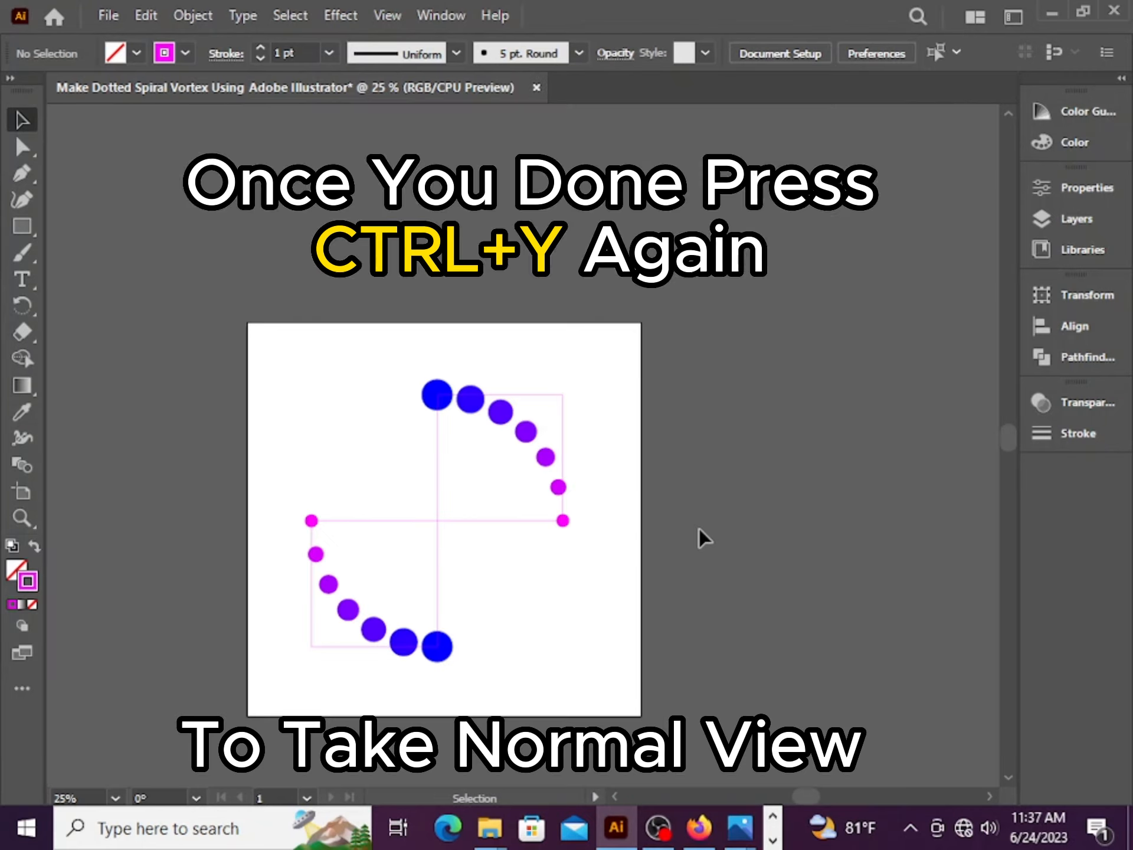
scroll(610, 498, "down", 2)
left_click_drag(484, 479, 375, 411)
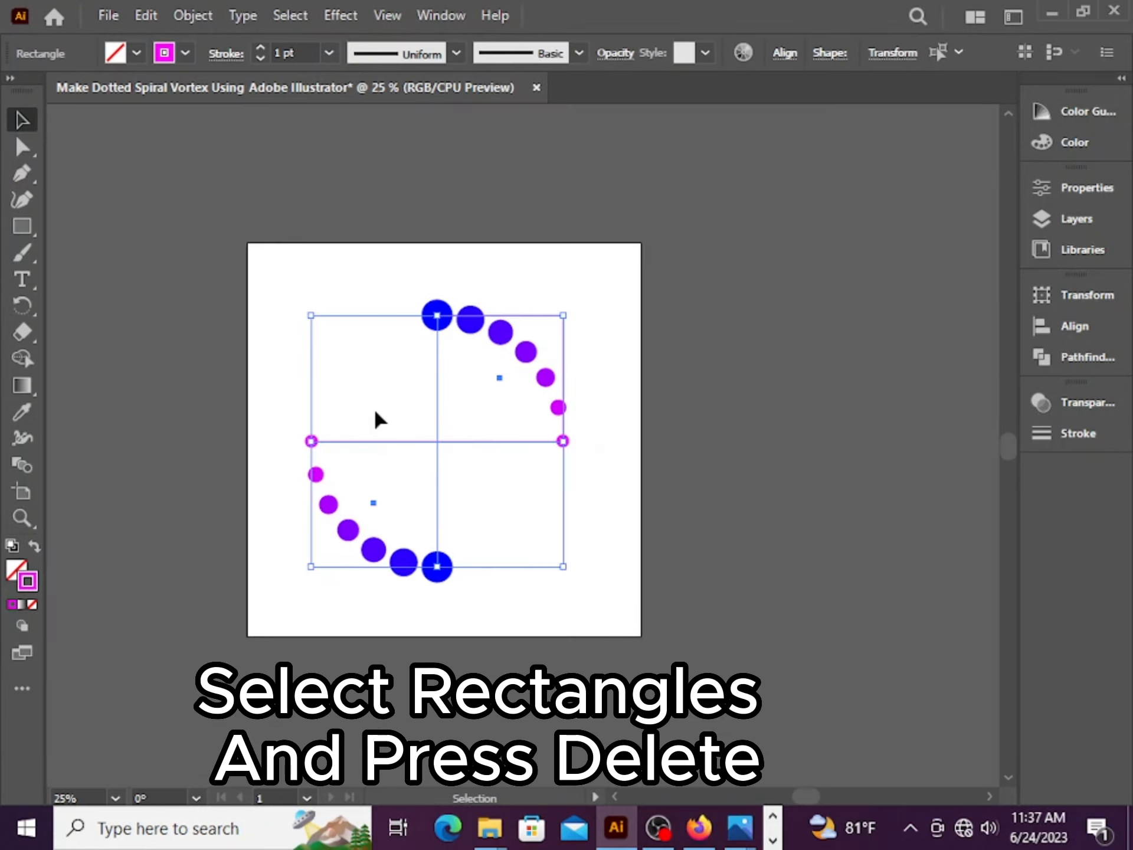
key("Delete")
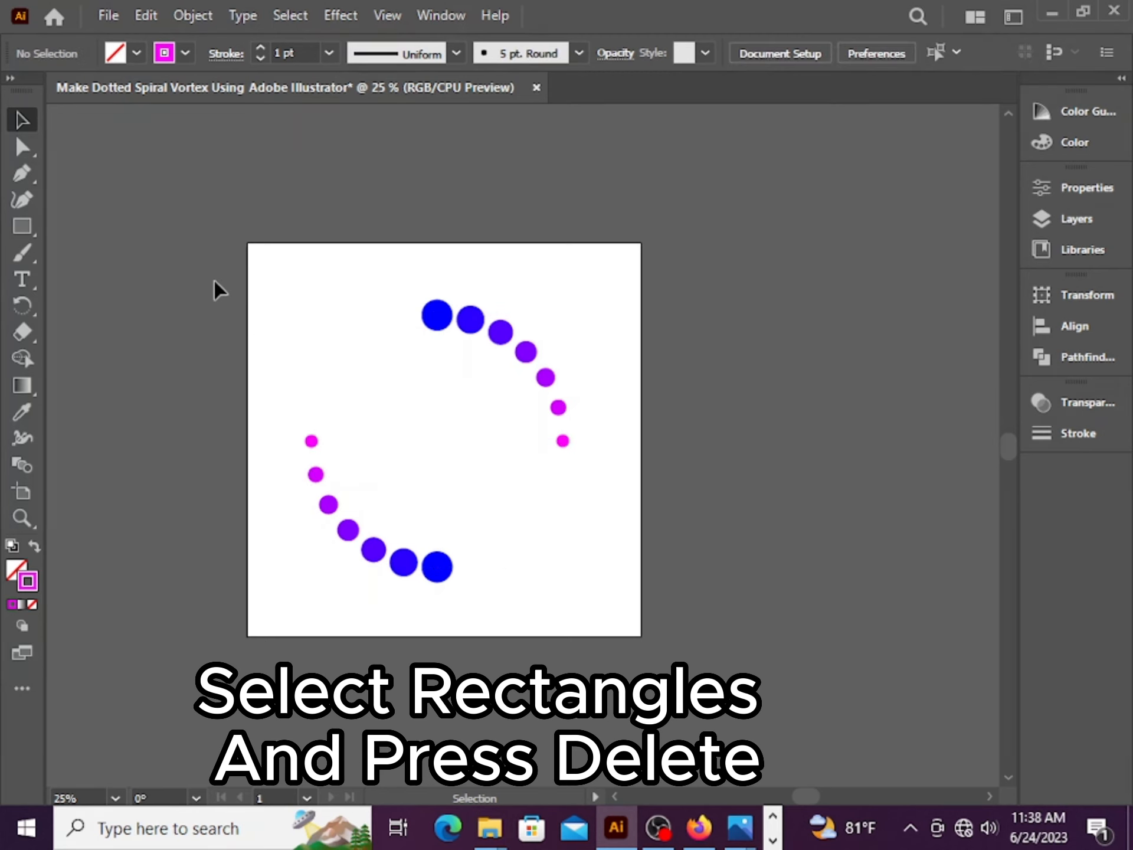
Paste a copy of both curved blends in place and rotate it 90 degrees to complete the ring
left_click_drag(215, 282, 762, 593)
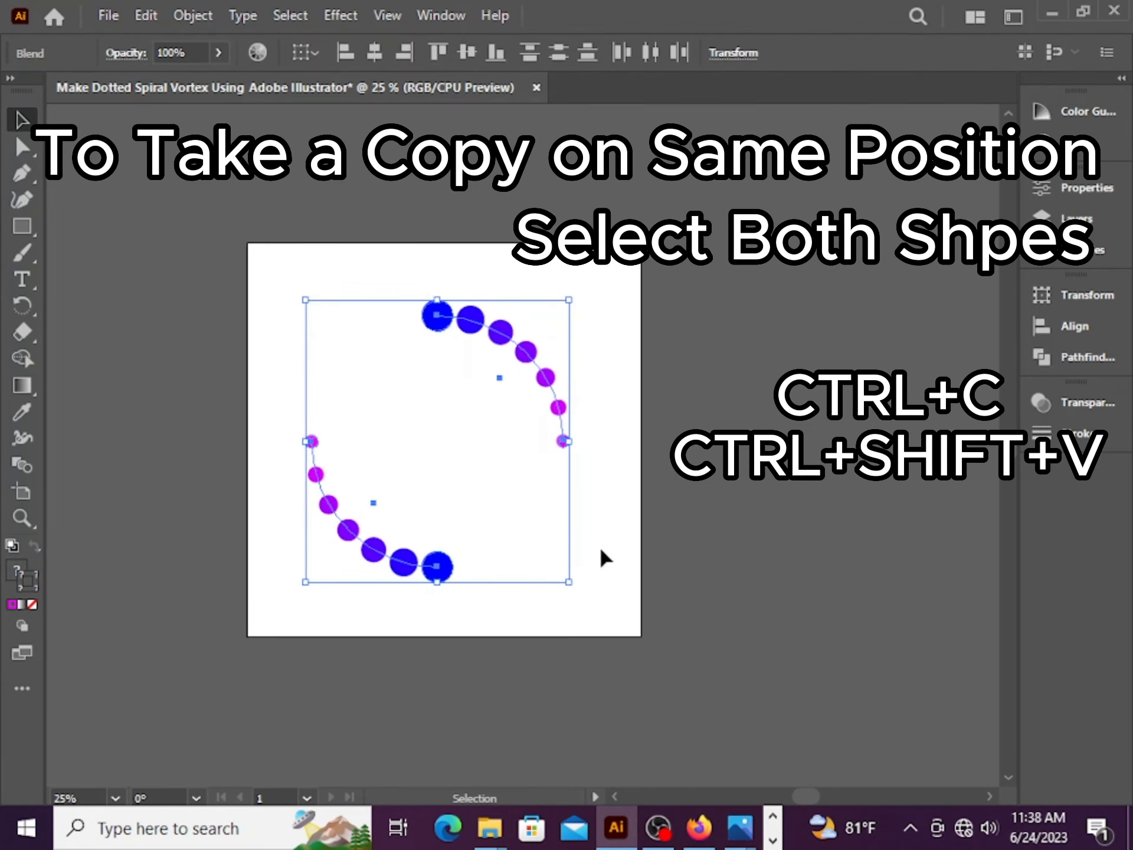
key("ctrl+c")
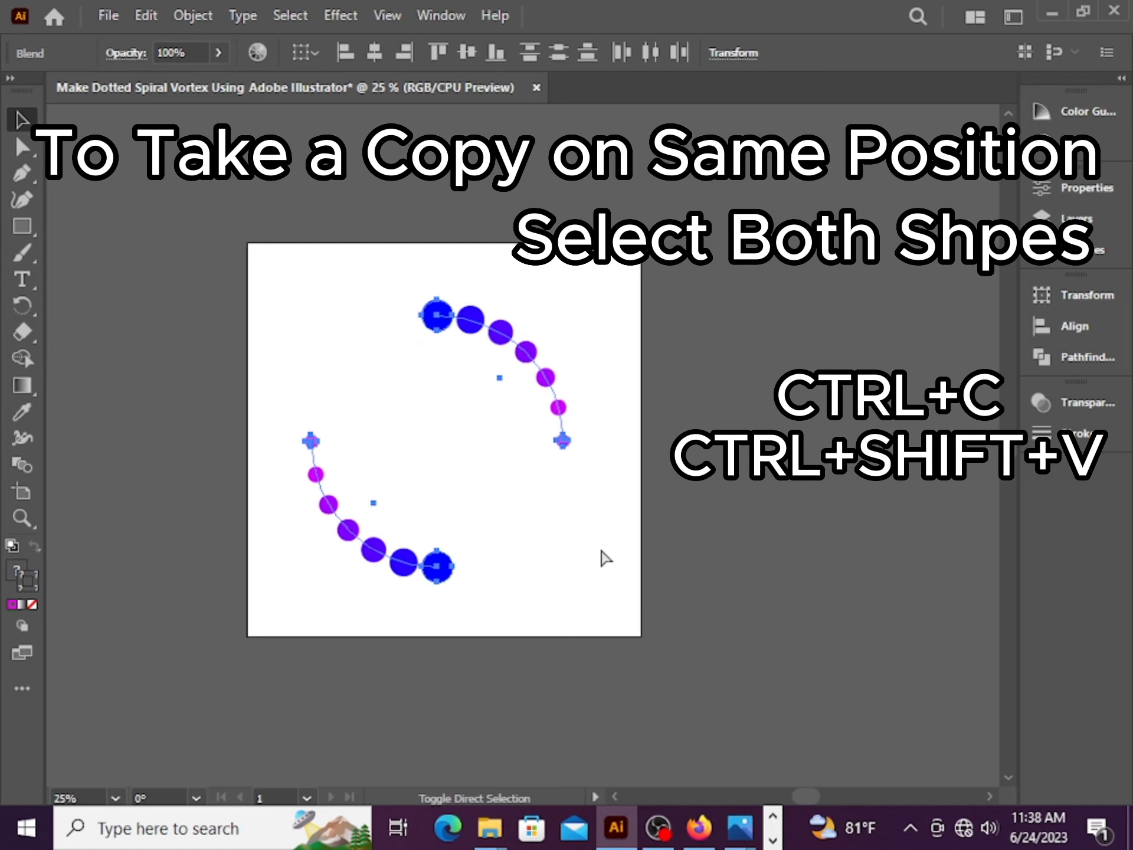
key("ctrl+shift+v")
left_click_drag(577, 295, 372, 293)
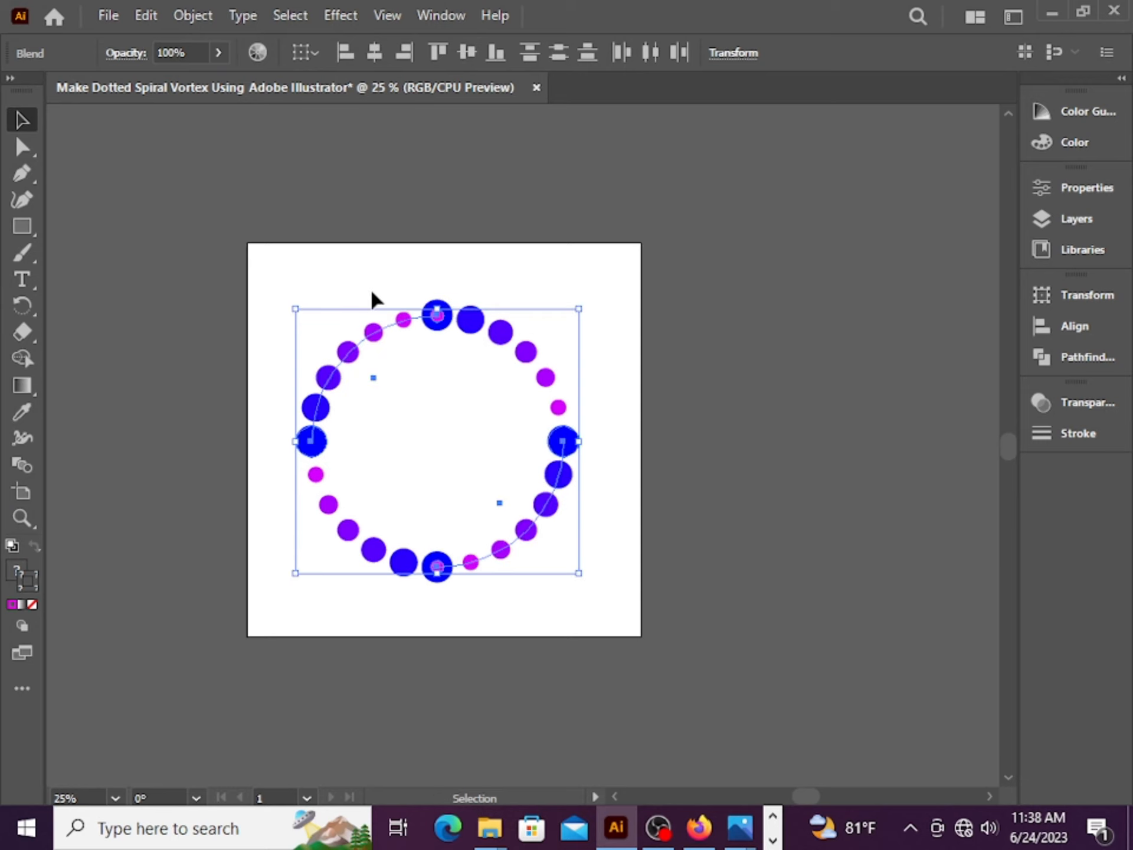
Select all four blends and group them
left_click(757, 448)
left_click_drag(609, 619, 247, 253)
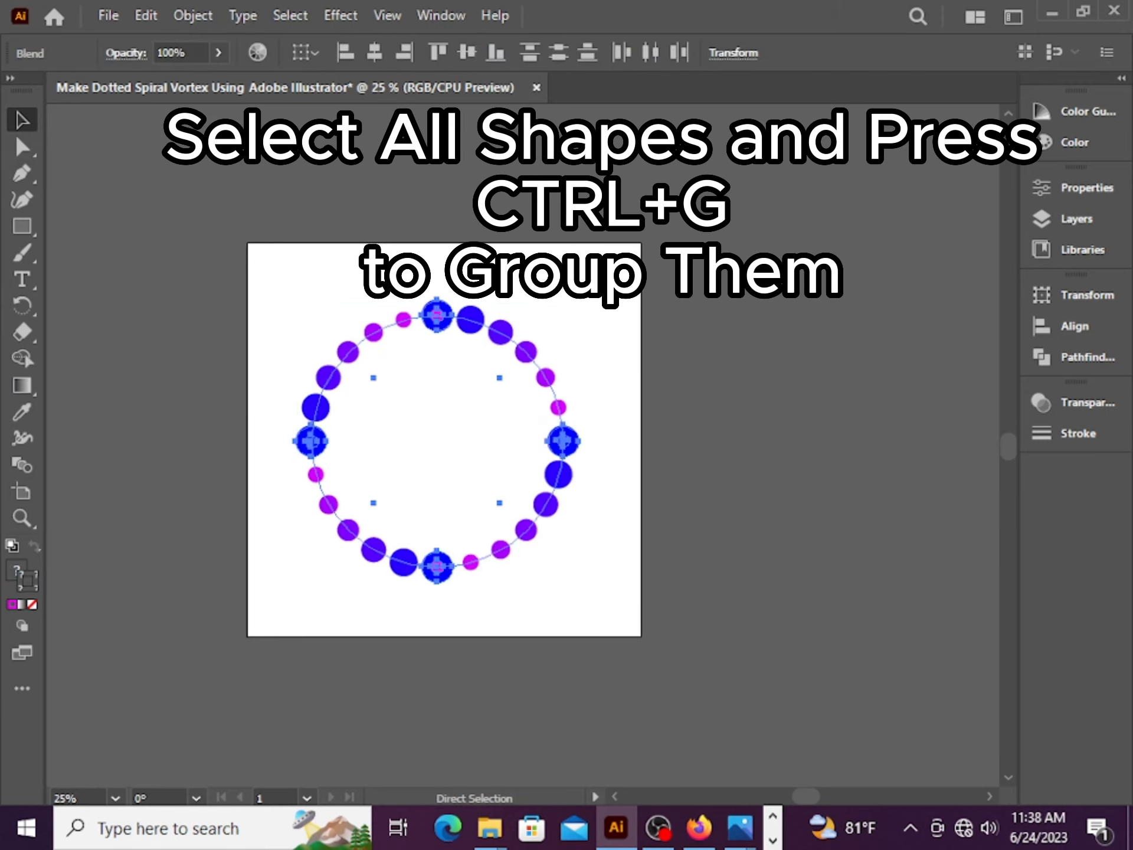
key("ctrl+g")
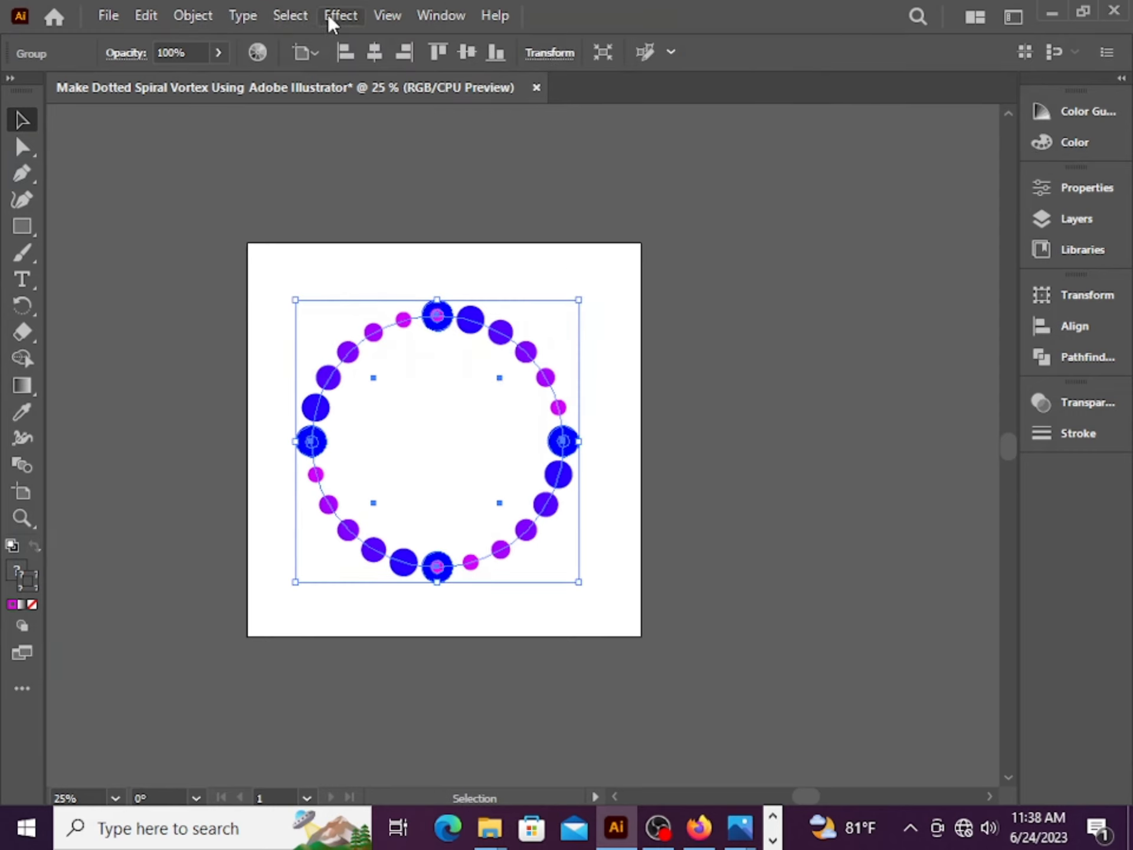
Apply a Transform effect to the group with horizontal and vertical scale 80% and rotation angle 10°
left_click(327, 14)
mouse_move(512, 191)
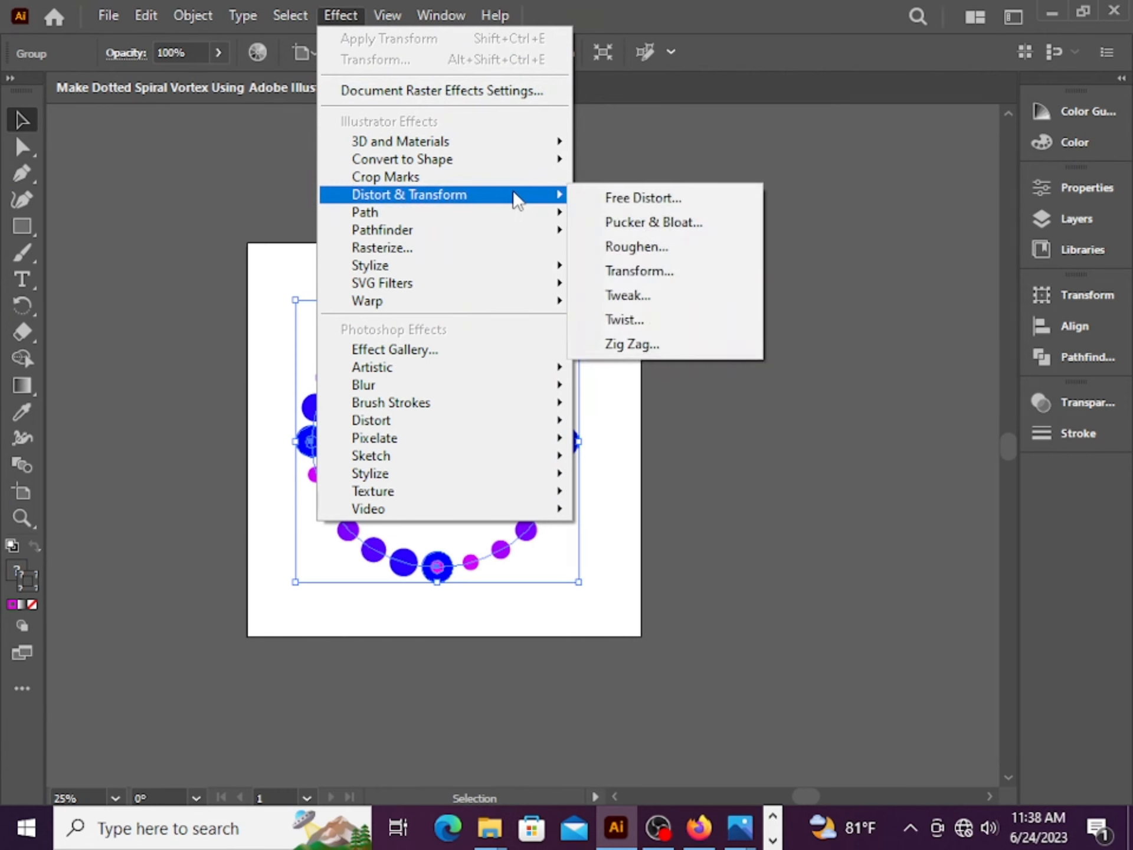
left_click(635, 272)
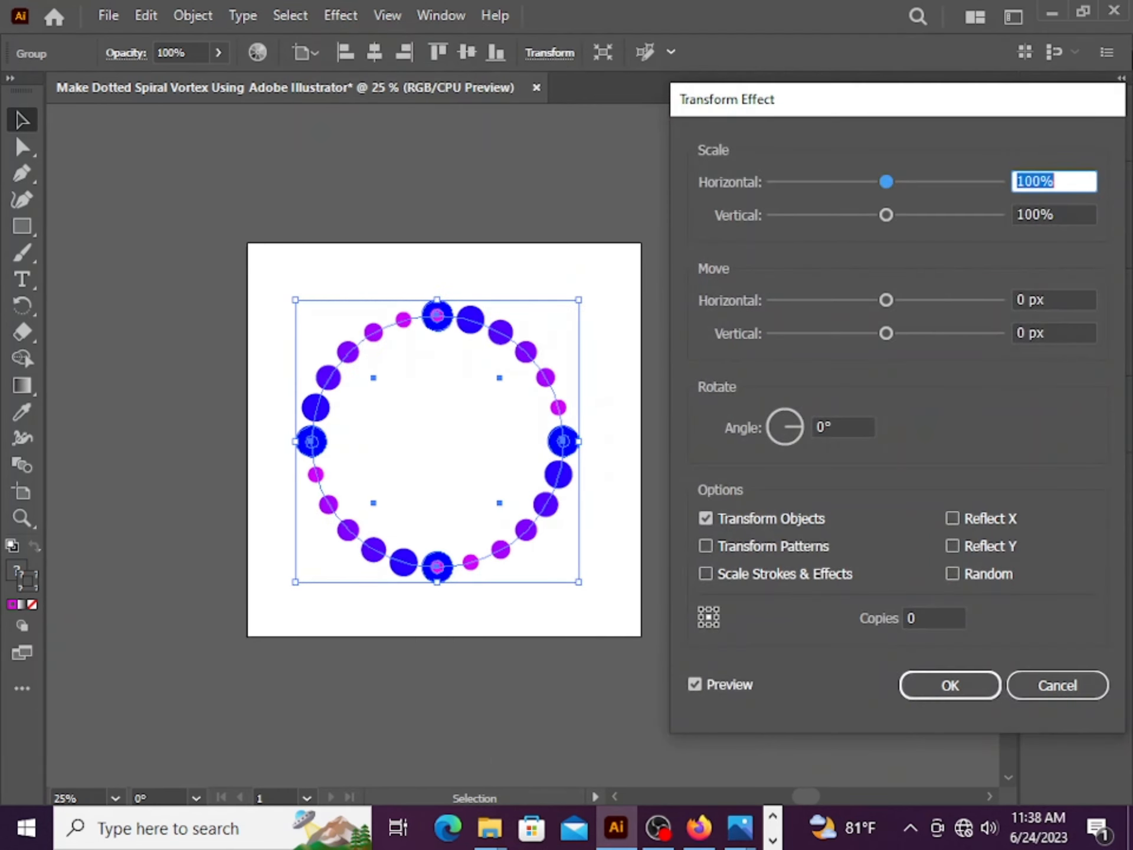
type("80")
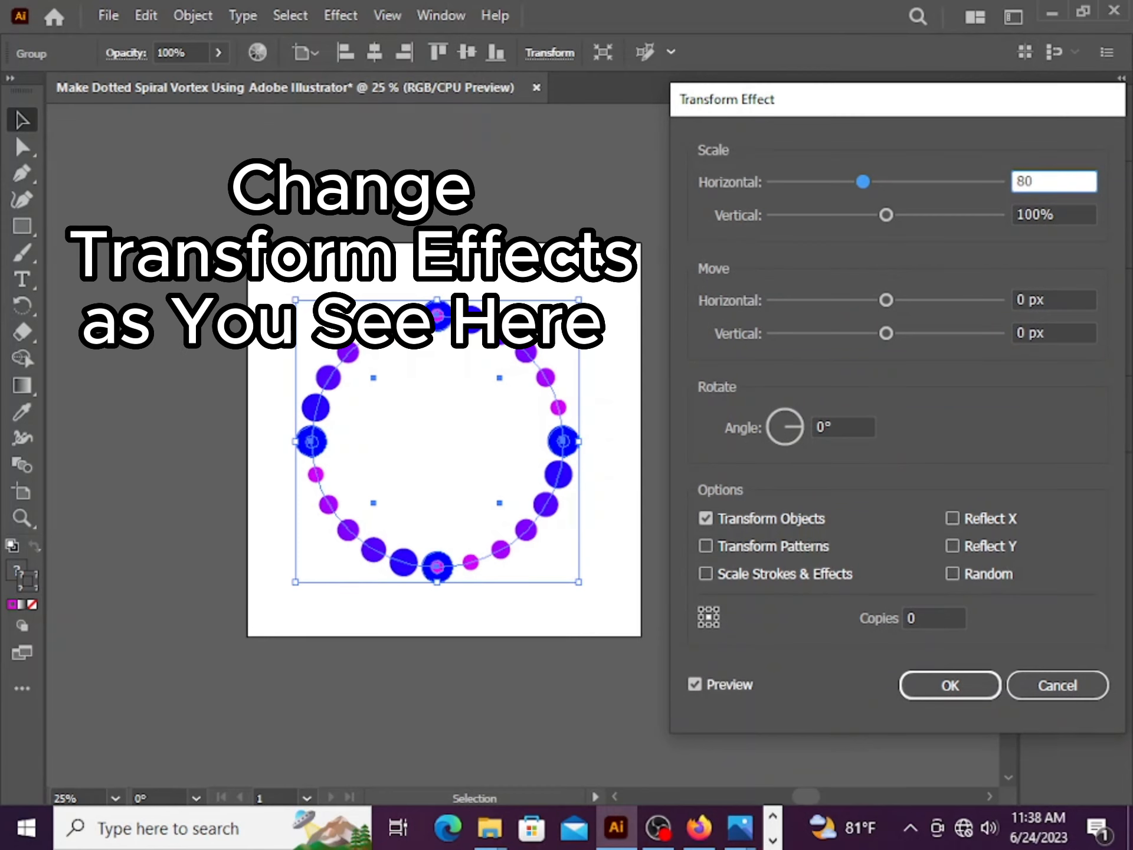
key("Tab")
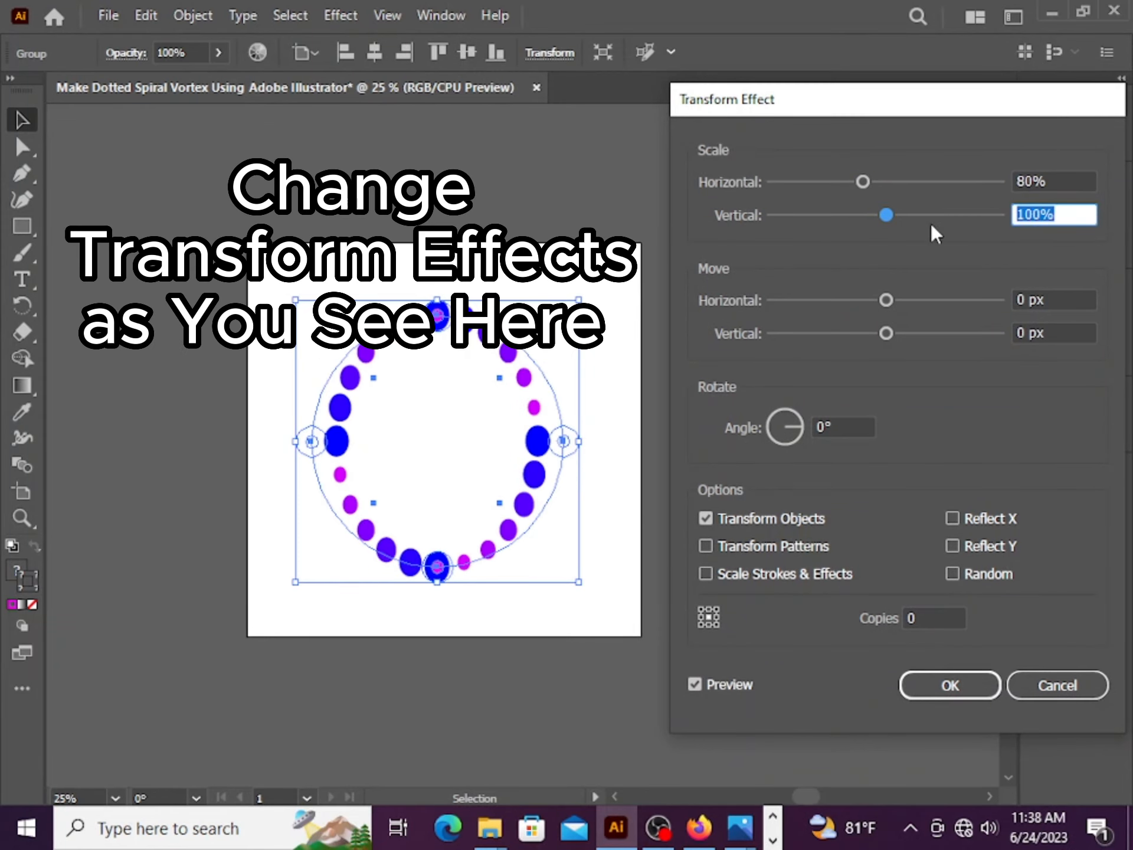
type("80")
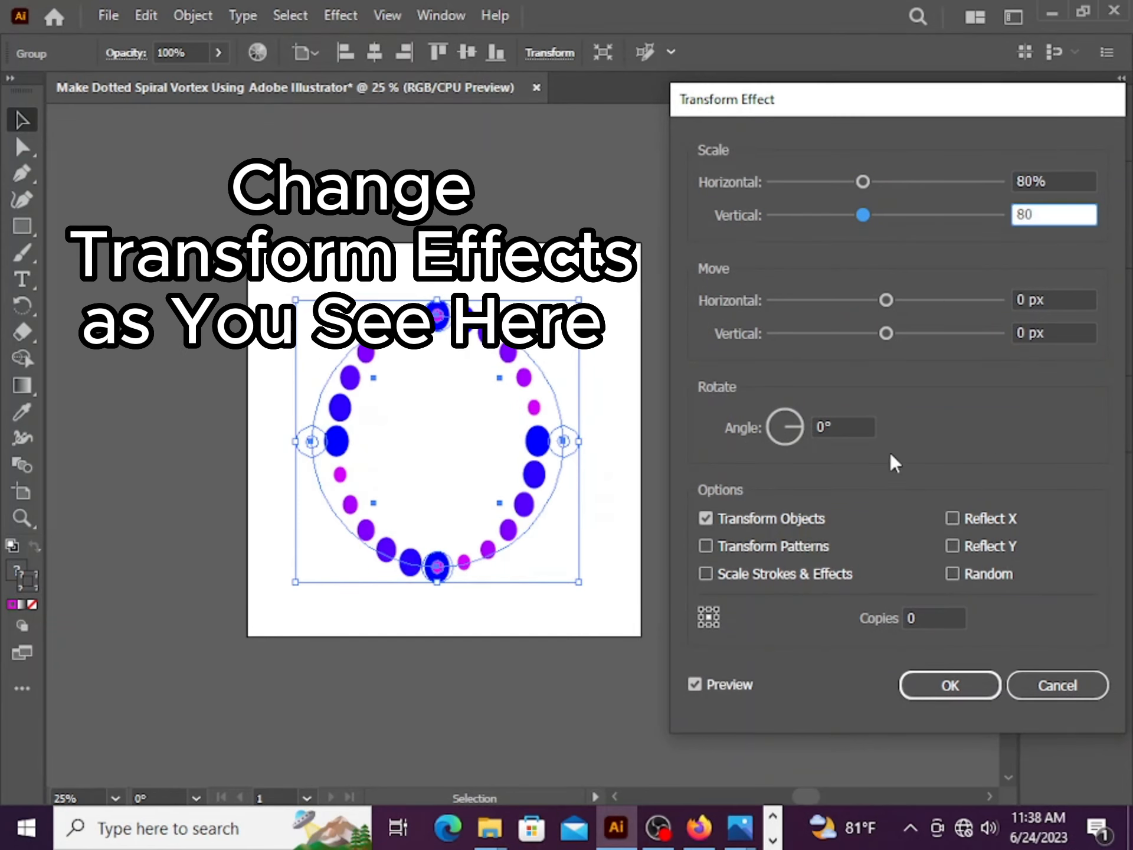
left_click(856, 426)
type("10")
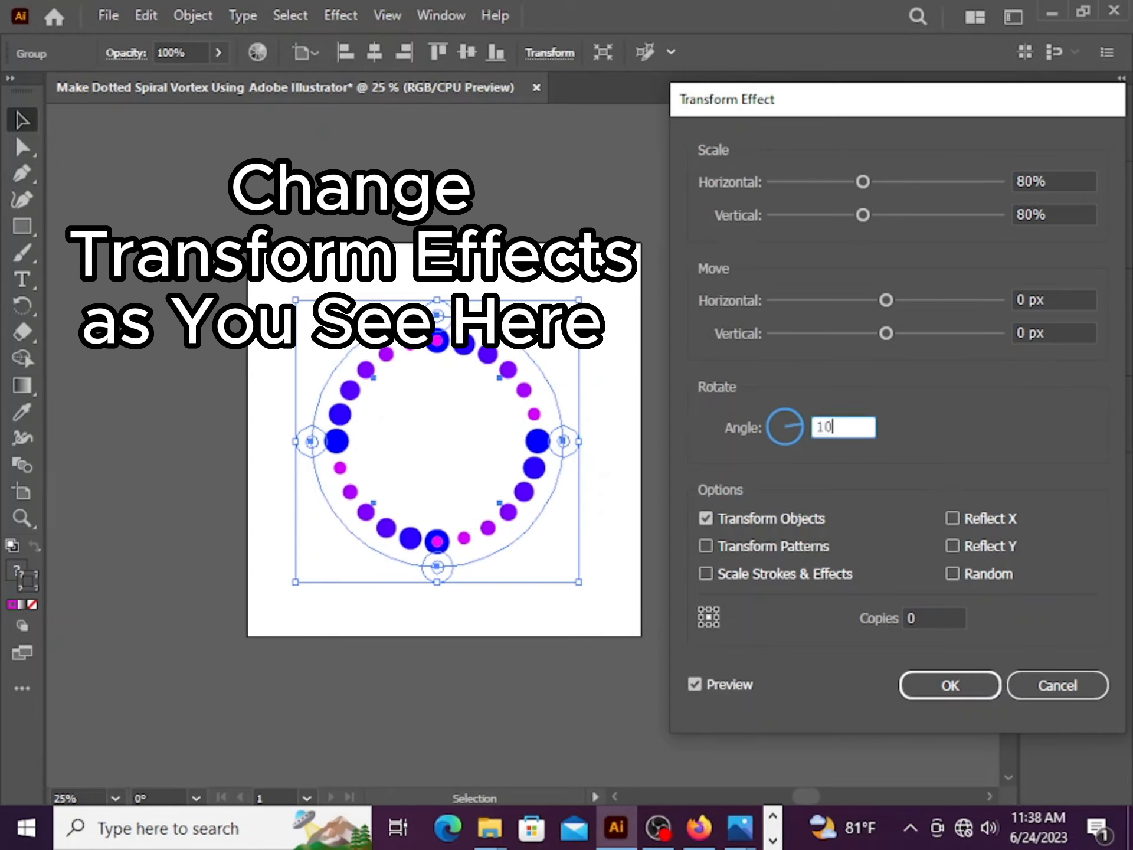
Set the Transform effect's copies to 20 and confirm the effect
left_click(929, 617)
type("25")
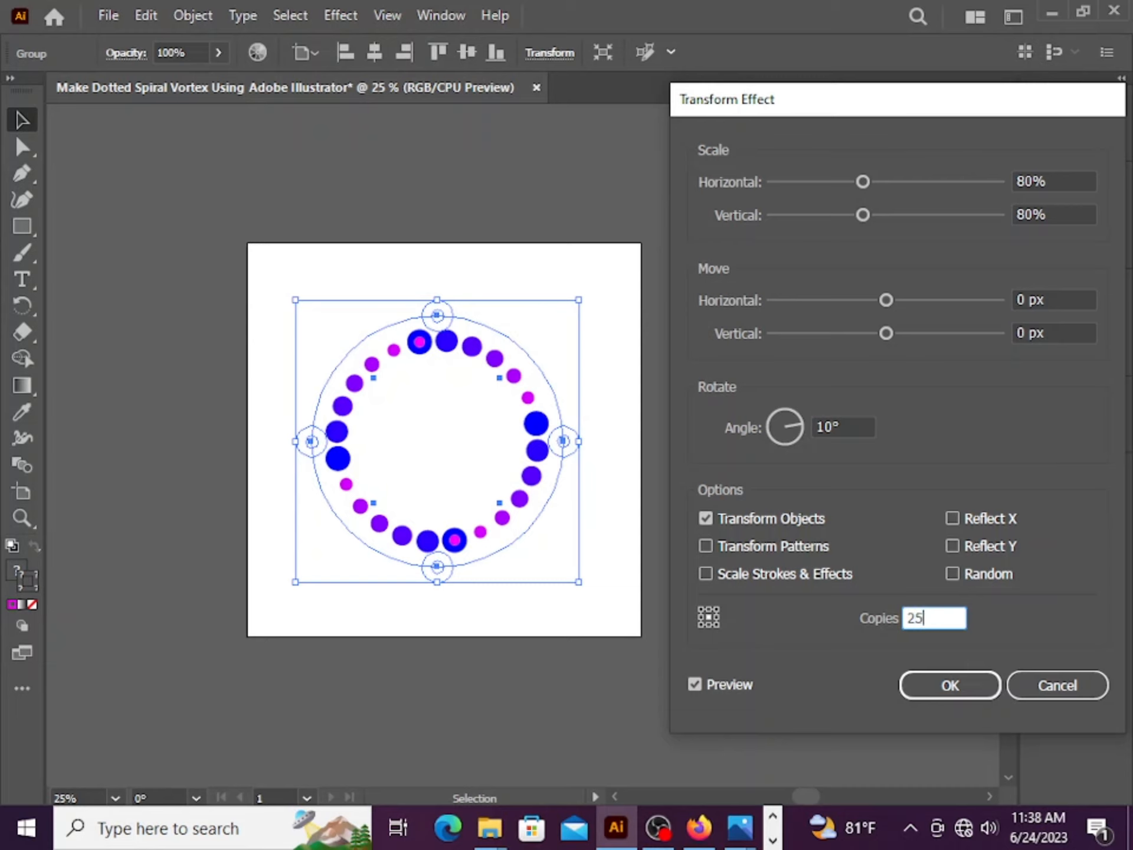
key("BackSpace")
type("0")
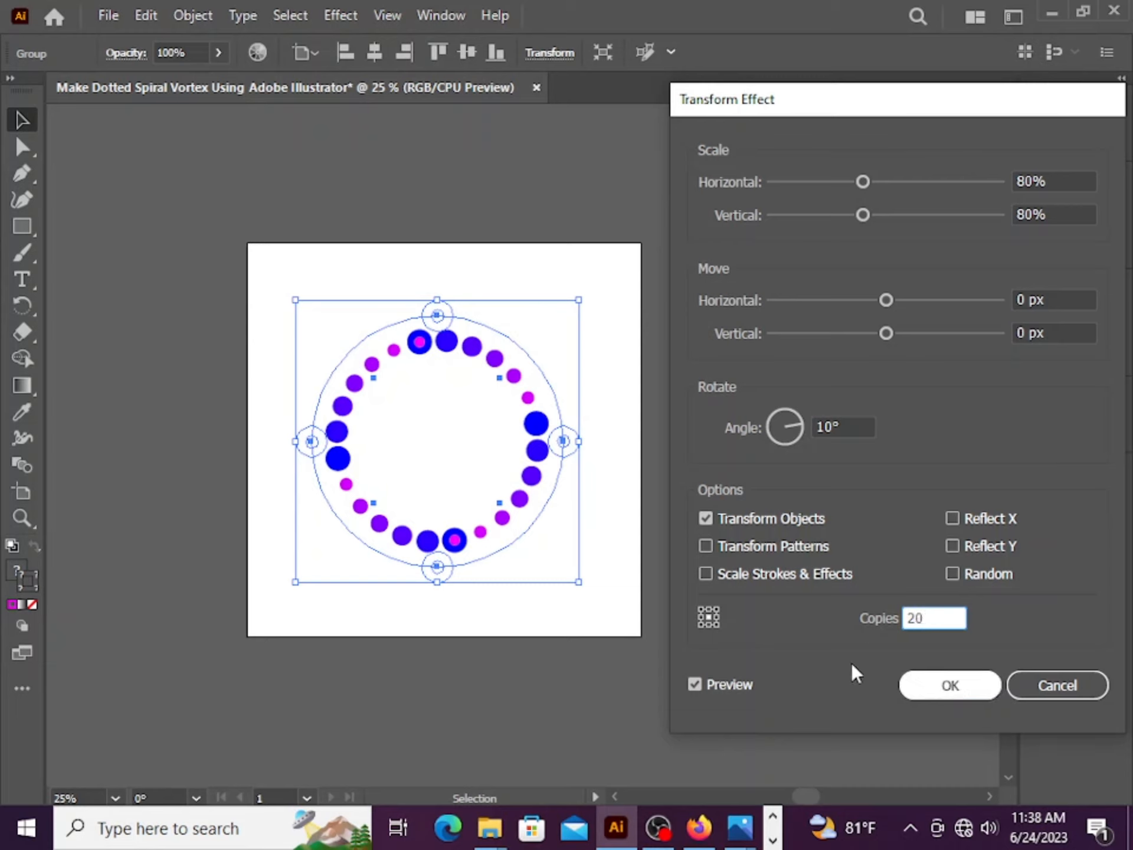
left_click(865, 426)
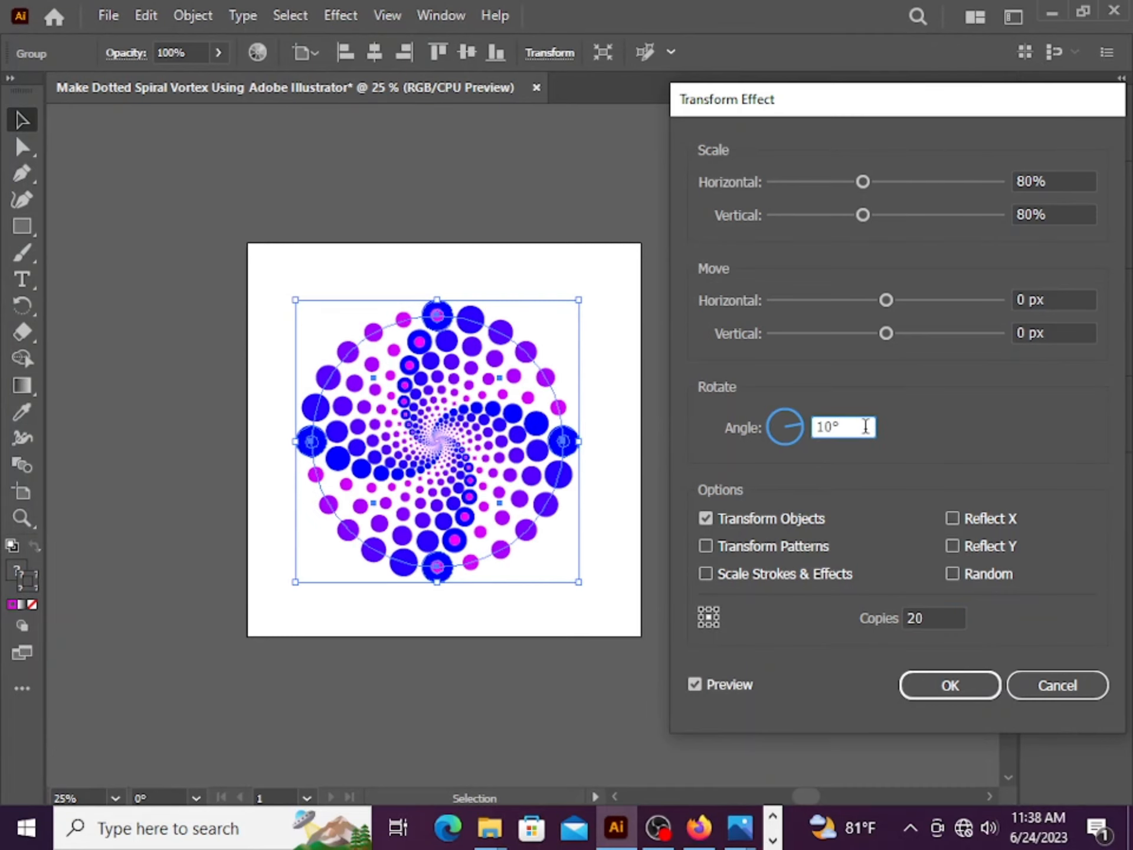
left_click(935, 690)
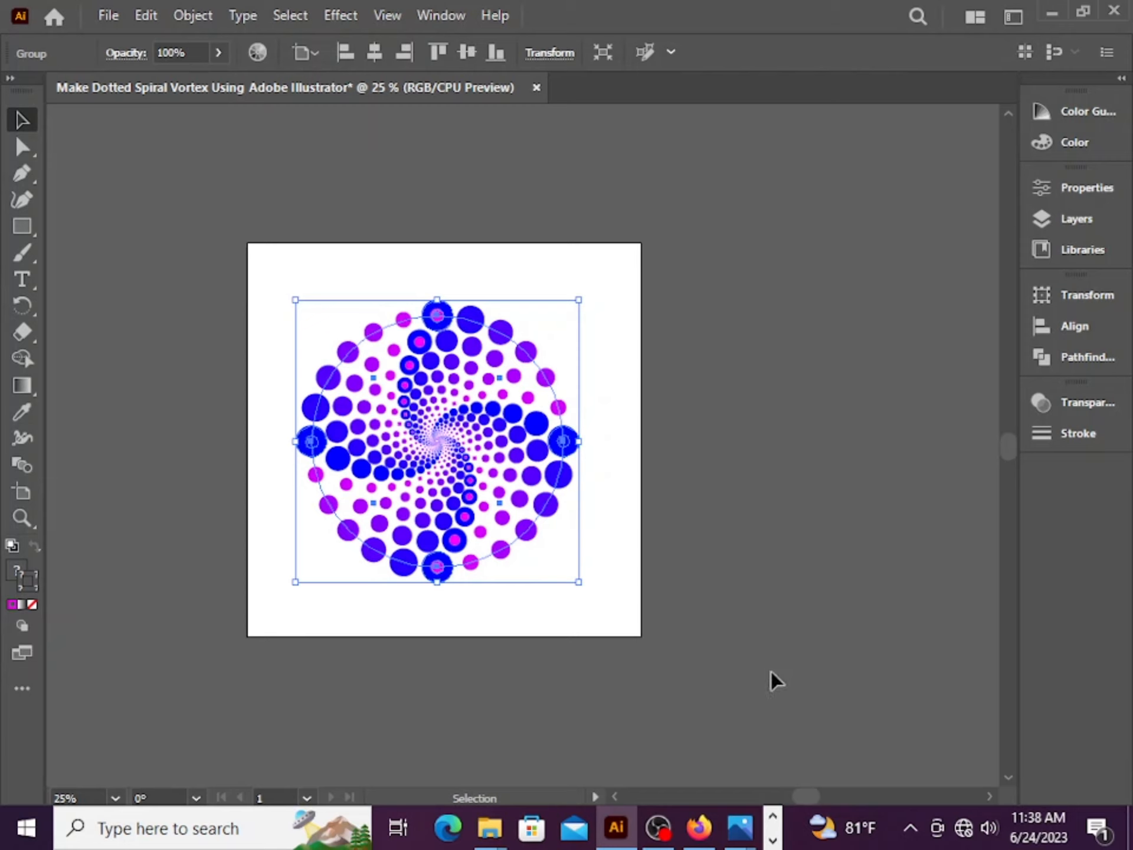
left_click(260, 303)
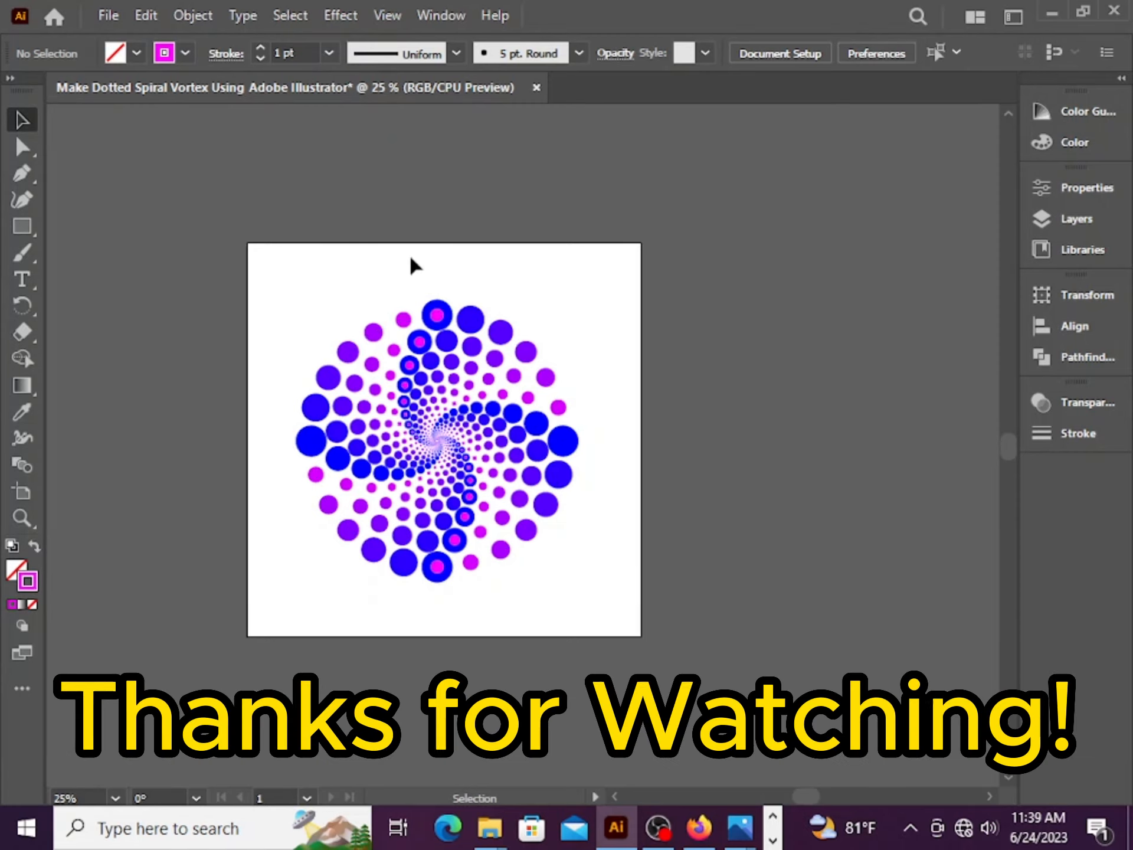
left_click_drag(511, 450, 342, 420)
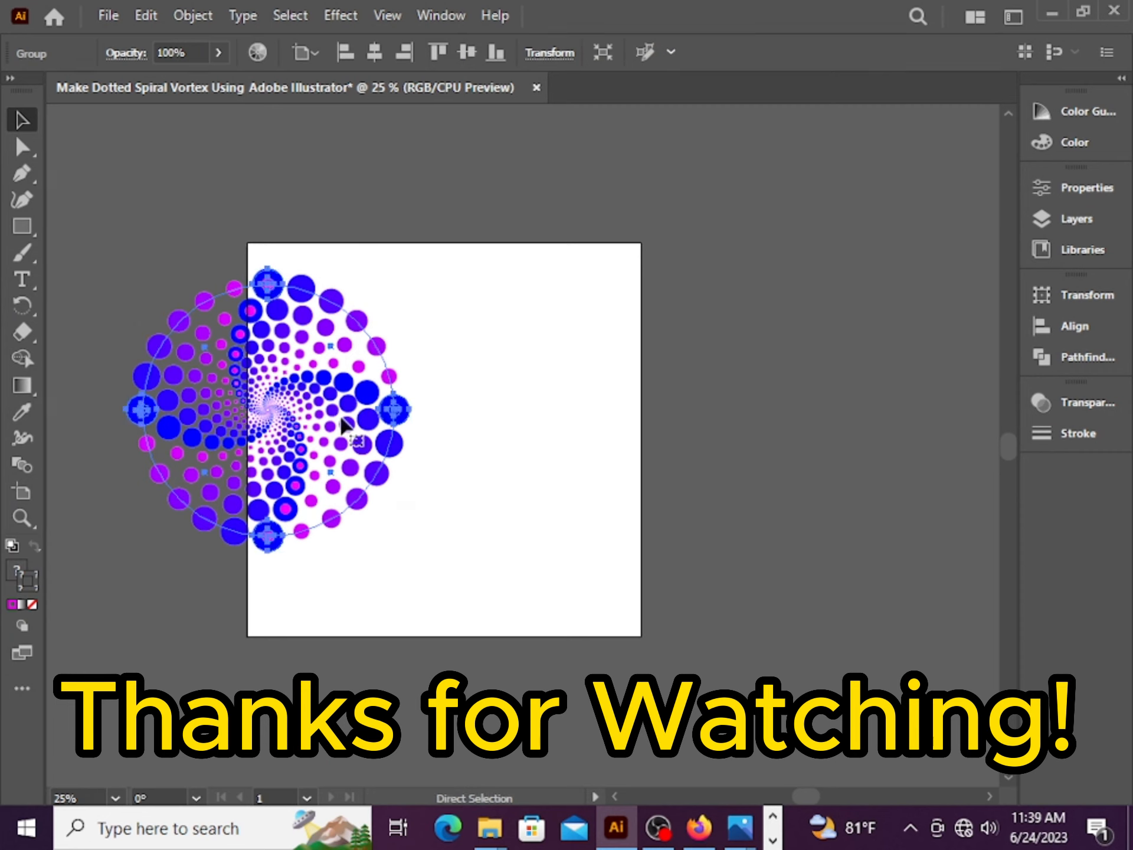
key("ctrl+z")
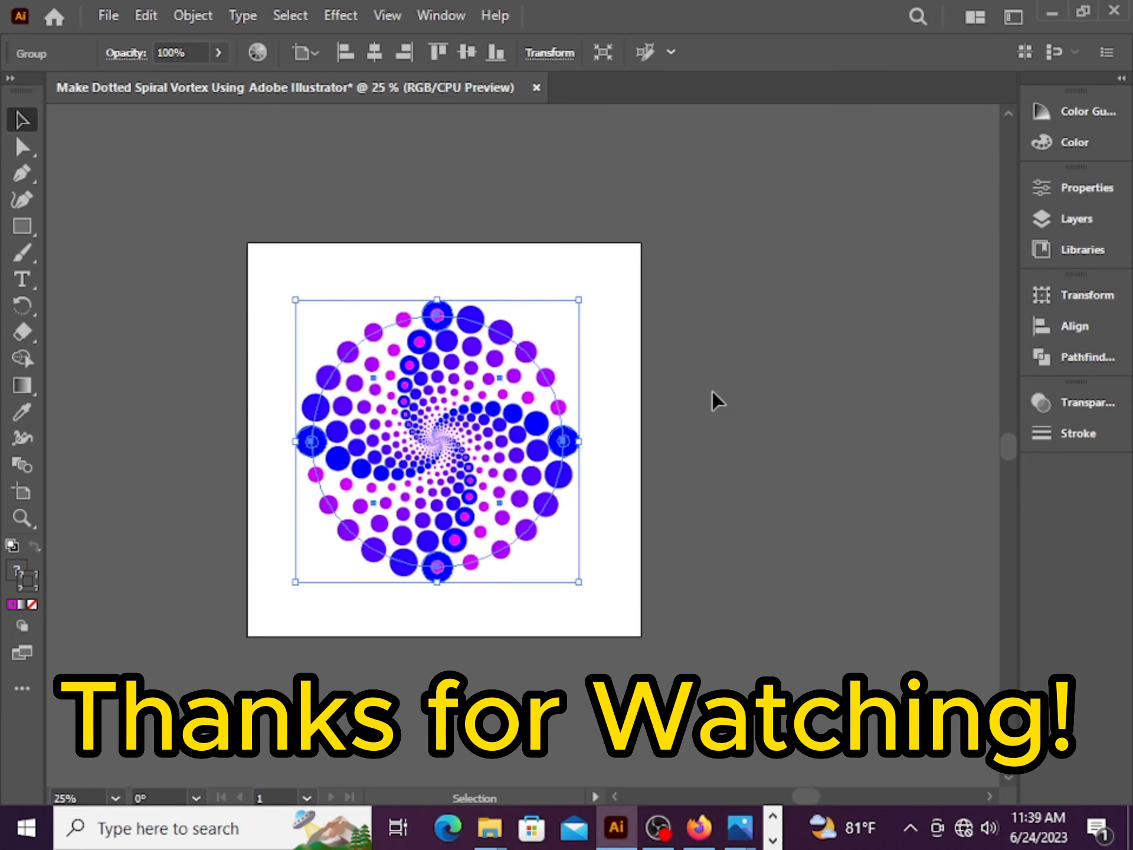